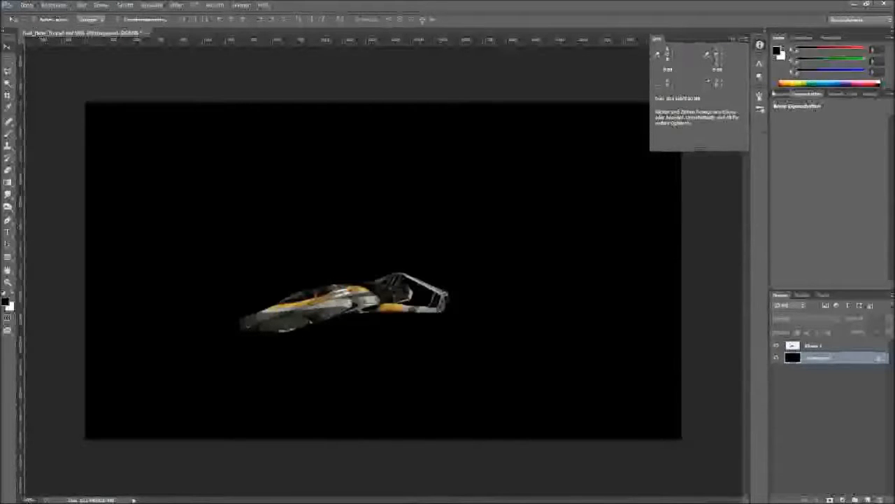
# Bring up the Navigator and use it to view the spaceship up close and return to the whole canvas
pyautogui.click(782, 95)
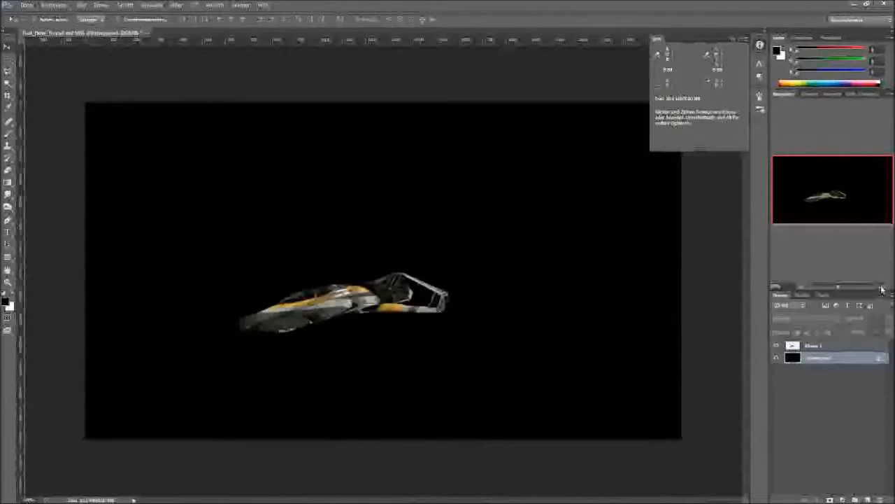
pyautogui.click(882, 287)
pyautogui.click(881, 288)
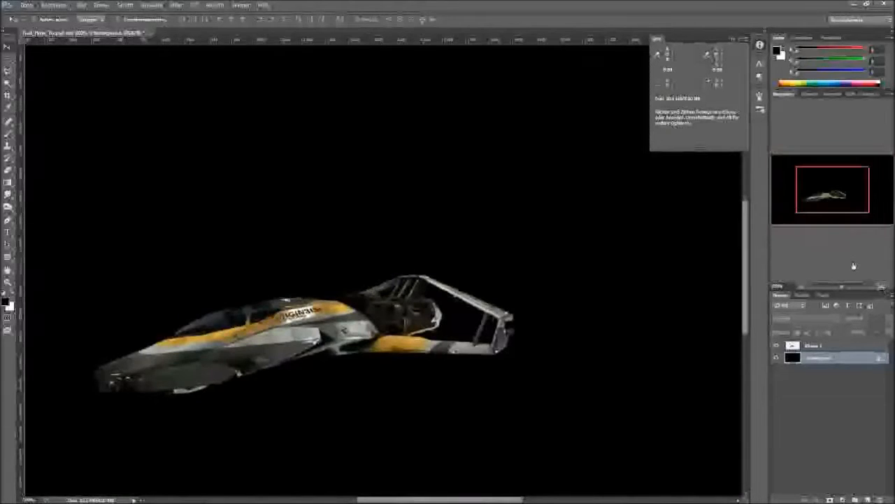
pyautogui.click(801, 288)
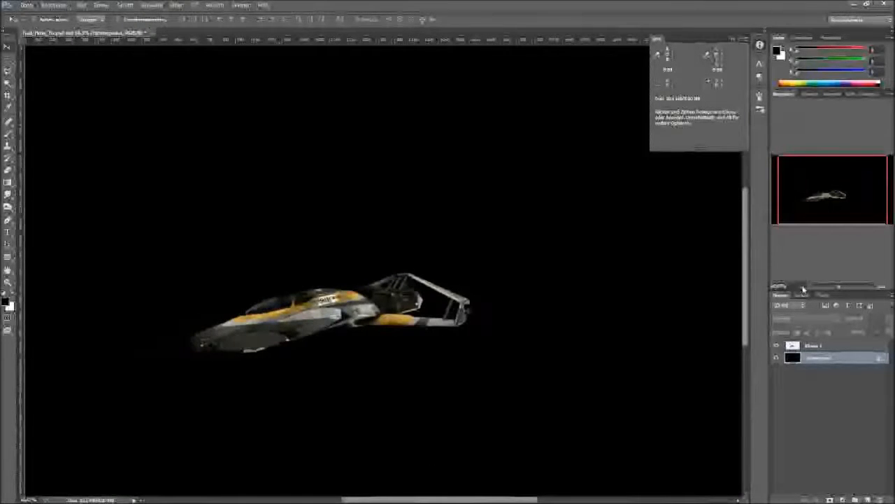
pyautogui.click(802, 287)
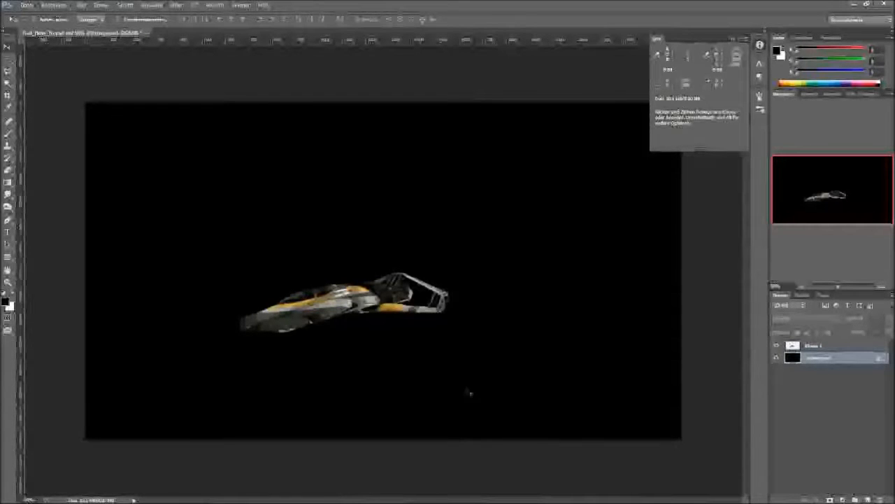
# Place the Milky Way picture from the ACDSee texture folder beneath the ship layer and enlarge it beyond the canvas edges
pyautogui.click(178, 496)
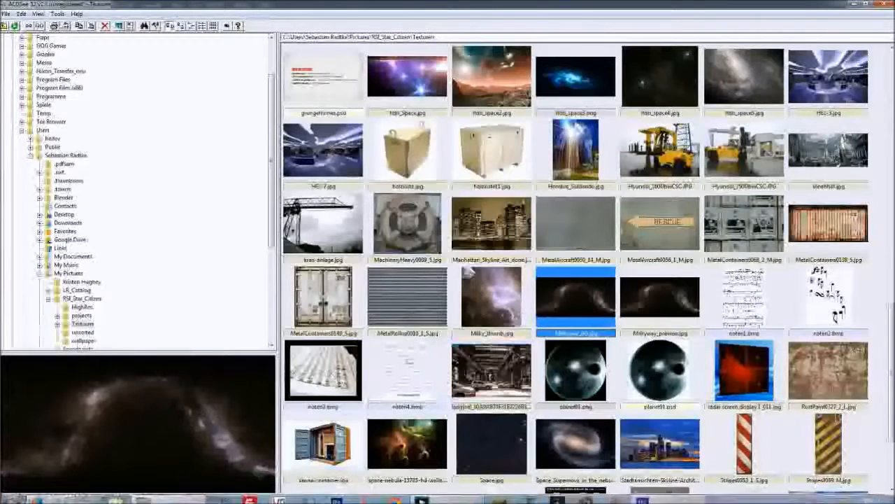
pyautogui.click(684, 498)
pyautogui.moveTo(684, 498); pyautogui.dragTo(517, 281)
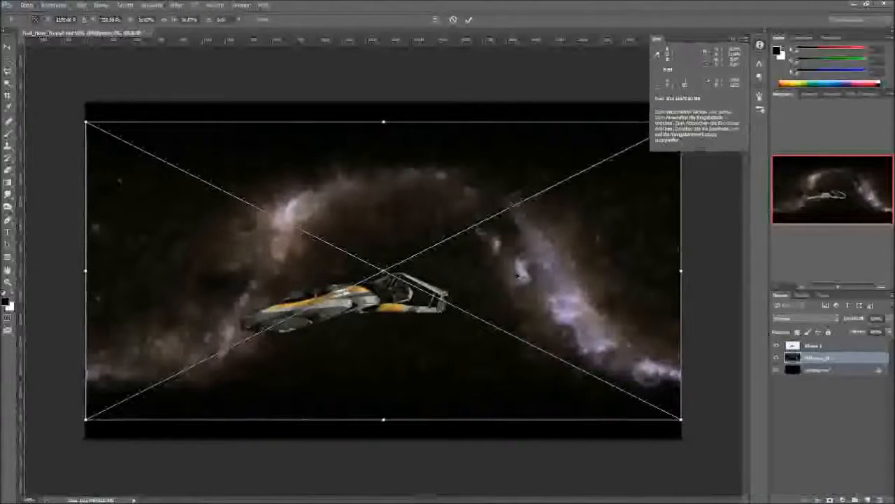
pyautogui.moveTo(85, 121); pyautogui.dragTo(39, 97)
# Warp the Milky Way image so its bright arc shifts and sweeps diagonally behind the ship, and apply the transformation
pyautogui.click(435, 19)
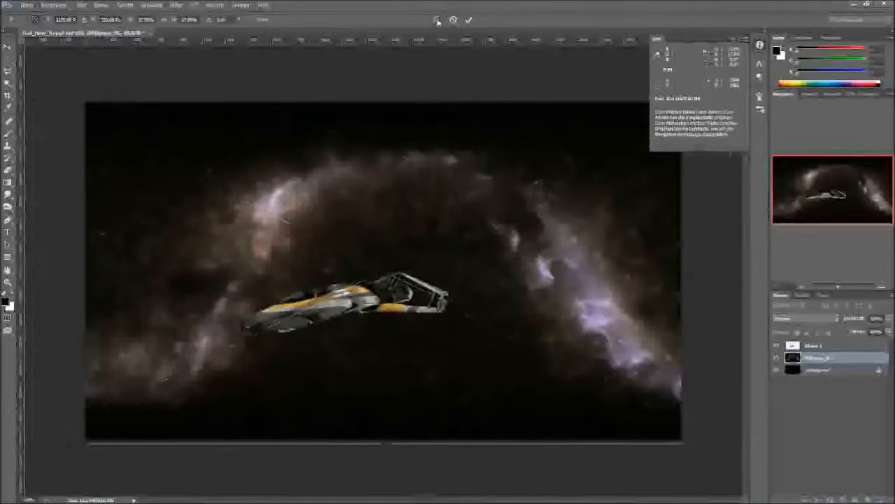
pyautogui.moveTo(384, 189); pyautogui.dragTo(496, 106)
pyautogui.moveTo(652, 316); pyautogui.dragTo(749, 327)
pyautogui.moveTo(155, 300); pyautogui.dragTo(131, 281)
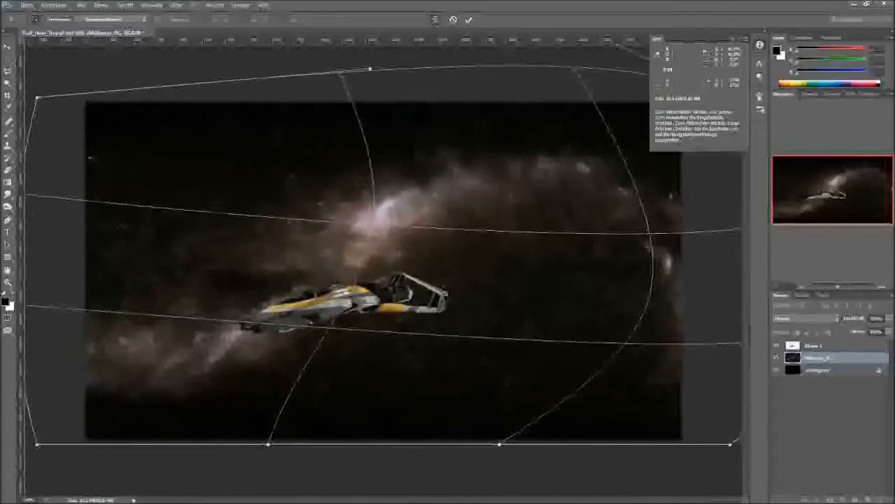
pyautogui.press('Return')
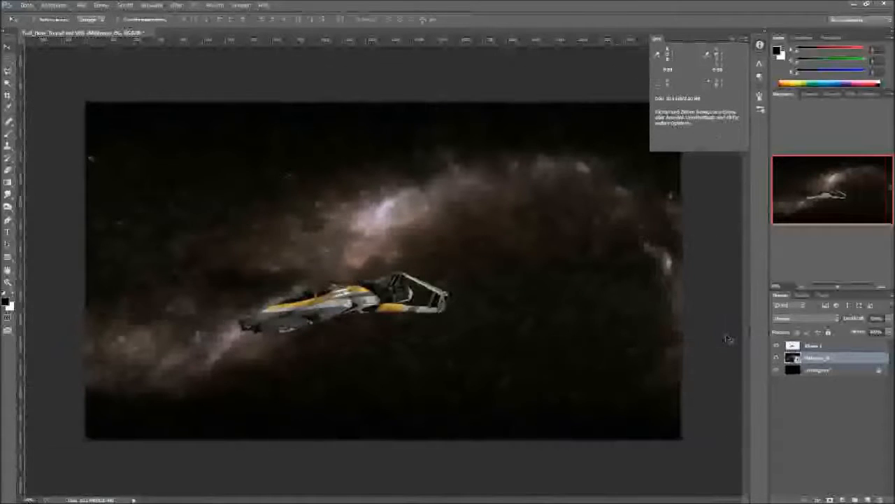
# Set the Milky Way layer's blend mode to Negativ multiplizieren and lower its opacity
pyautogui.click(813, 321)
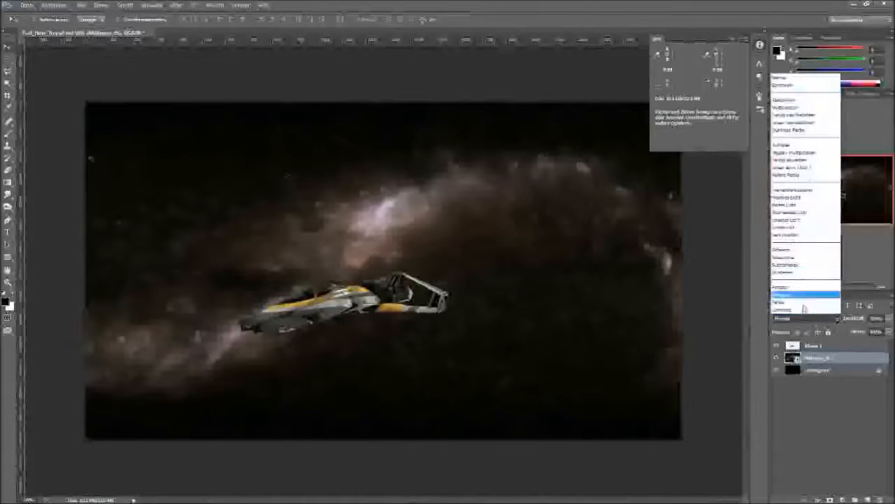
pyautogui.click(796, 152)
pyautogui.moveTo(862, 320); pyautogui.dragTo(845, 320)
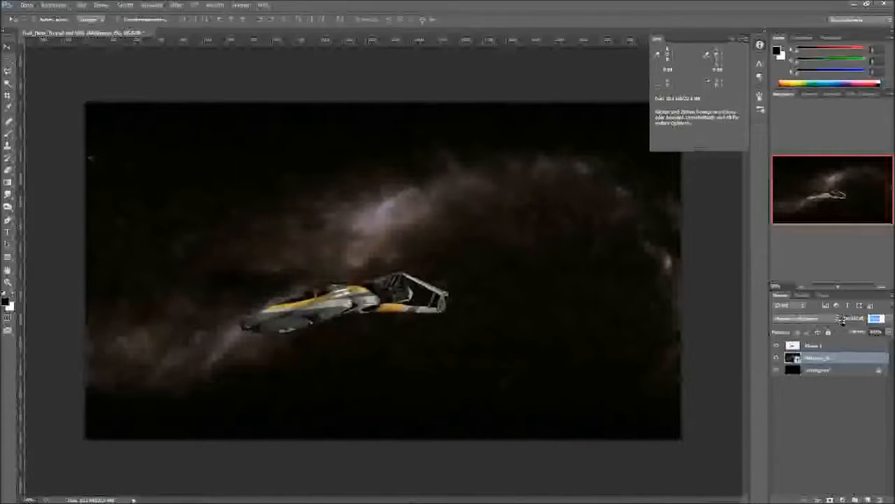
pyautogui.moveTo(841, 321); pyautogui.dragTo(841, 321)
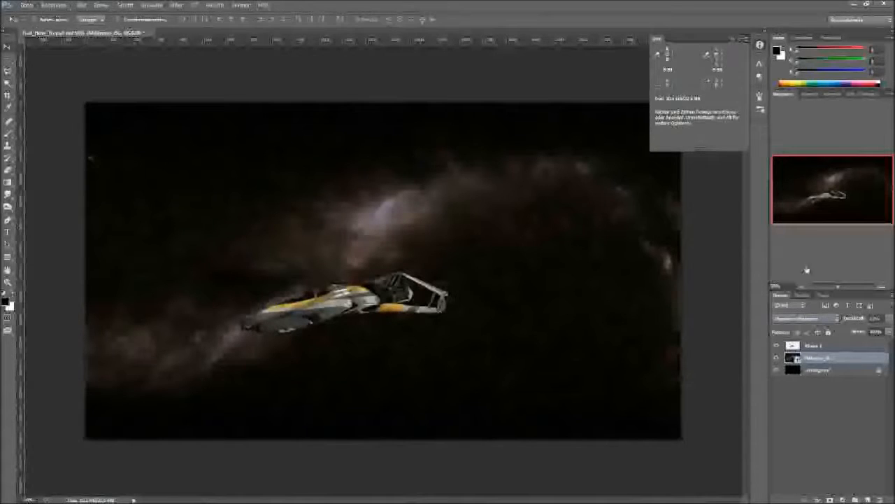
# Select the ship layer and set the foreground colour to orange ff9000
pyautogui.click(883, 287)
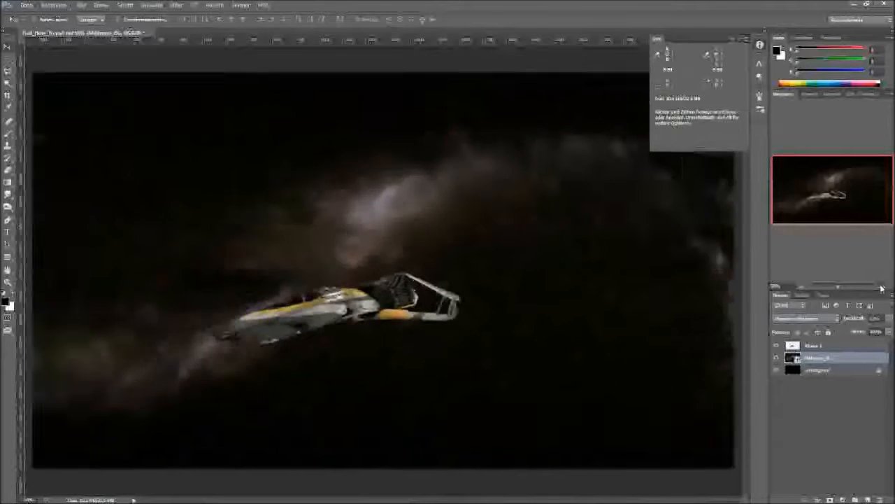
pyautogui.click(883, 287)
pyautogui.moveTo(845, 189)
pyautogui.mouseDown()
pyautogui.moveTo(871, 192)
pyautogui.moveTo(842, 196)
pyautogui.moveTo(851, 195)
pyautogui.mouseUp()
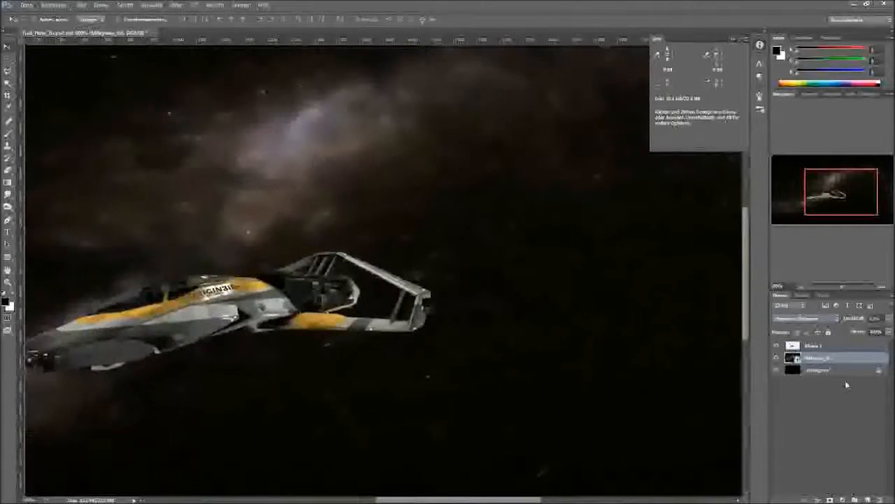
pyautogui.click(818, 345)
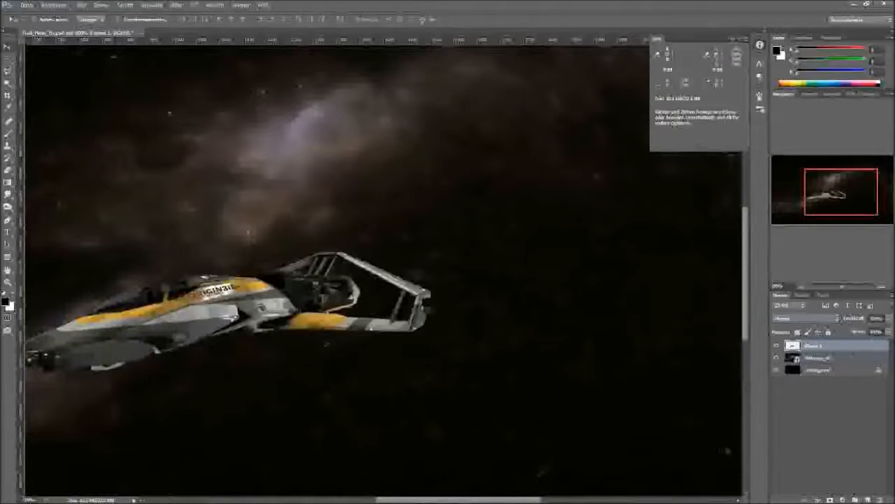
pyautogui.moveTo(805, 203); pyautogui.dragTo(834, 189)
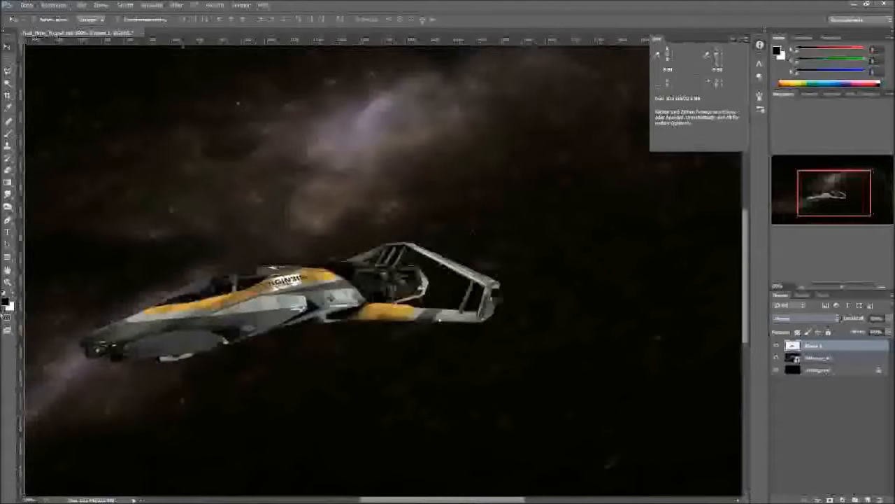
pyautogui.click(6, 300)
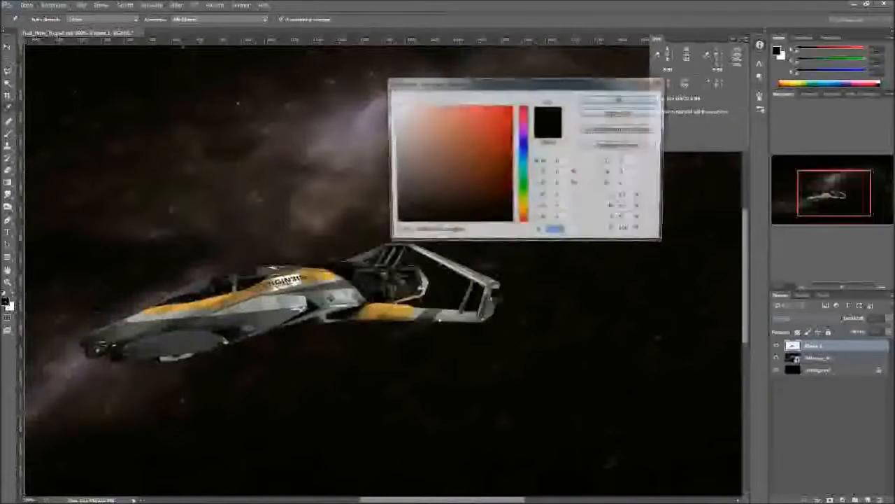
pyautogui.click(526, 215)
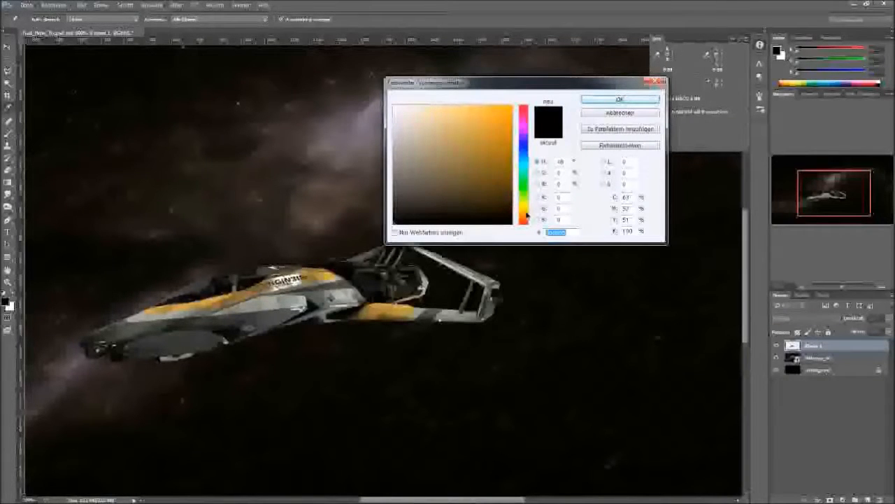
pyautogui.write('ff9000')
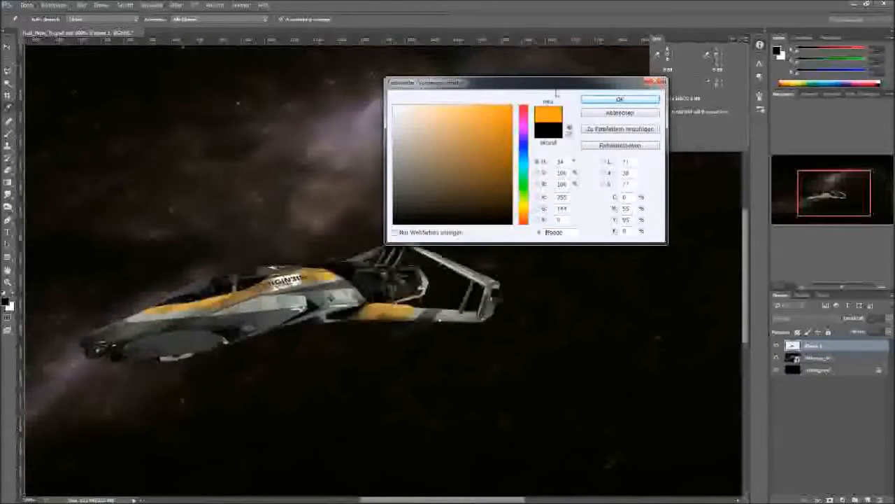
pyautogui.click(620, 100)
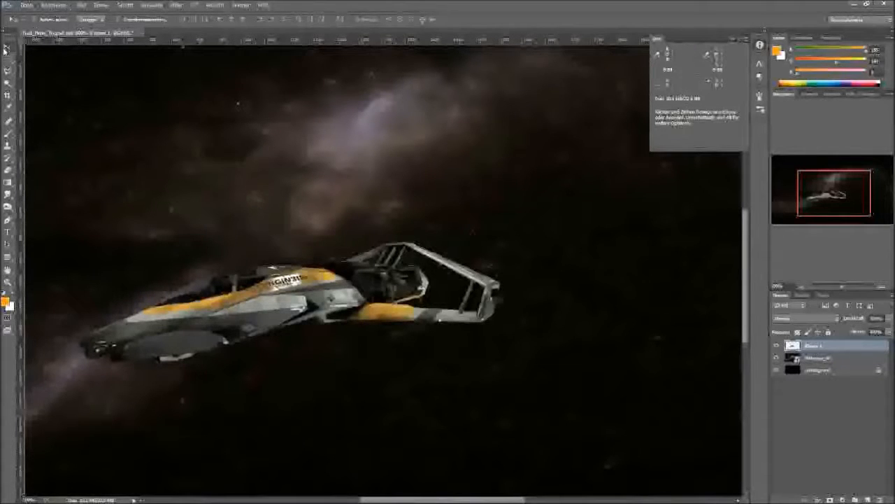
# Choose the Brush tool, try a stroke behind the ship's engine, and raise the brush opacity to 100%
pyautogui.click(9, 133)
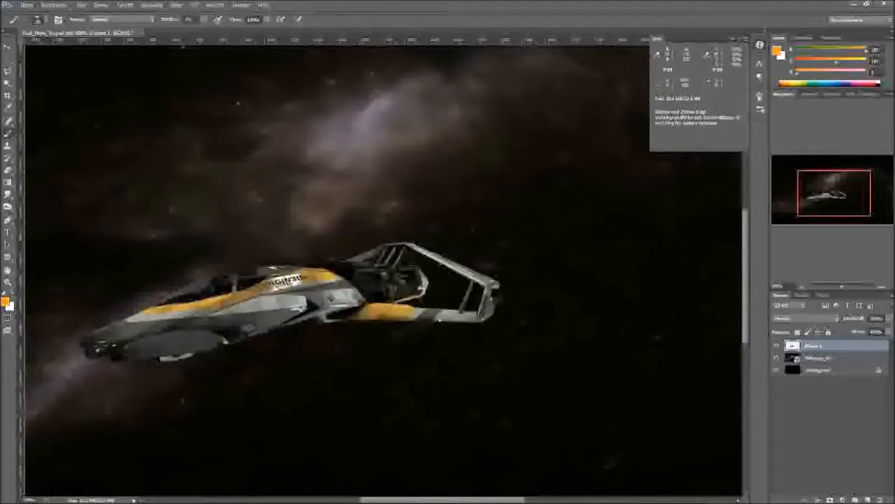
pyautogui.moveTo(441, 278); pyautogui.dragTo(460, 284)
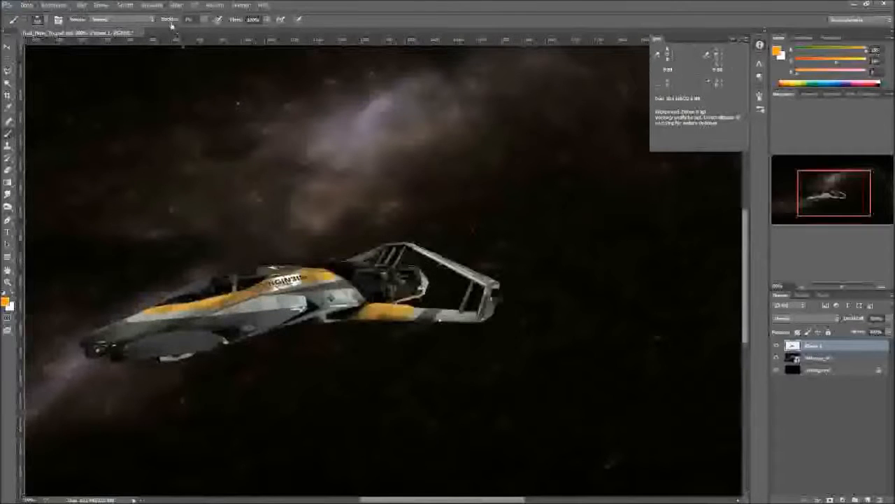
pyautogui.moveTo(169, 21); pyautogui.dragTo(342, 26)
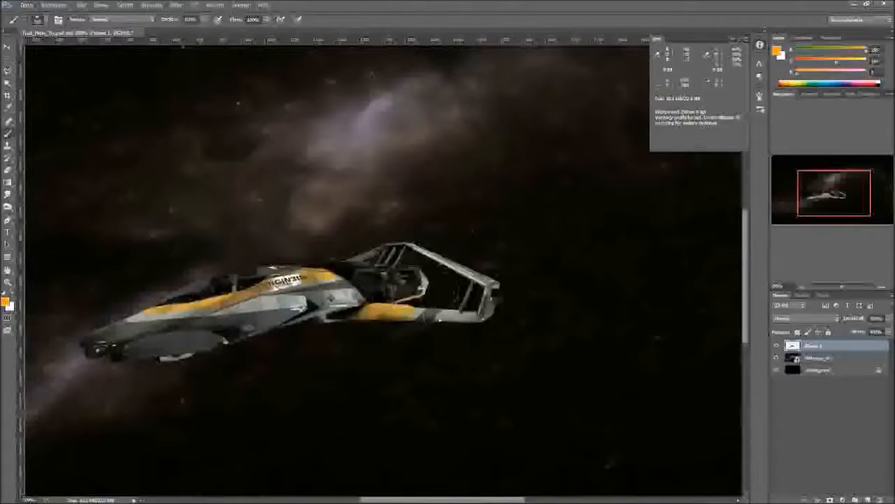
pyautogui.moveTo(420, 280); pyautogui.dragTo(419, 280)
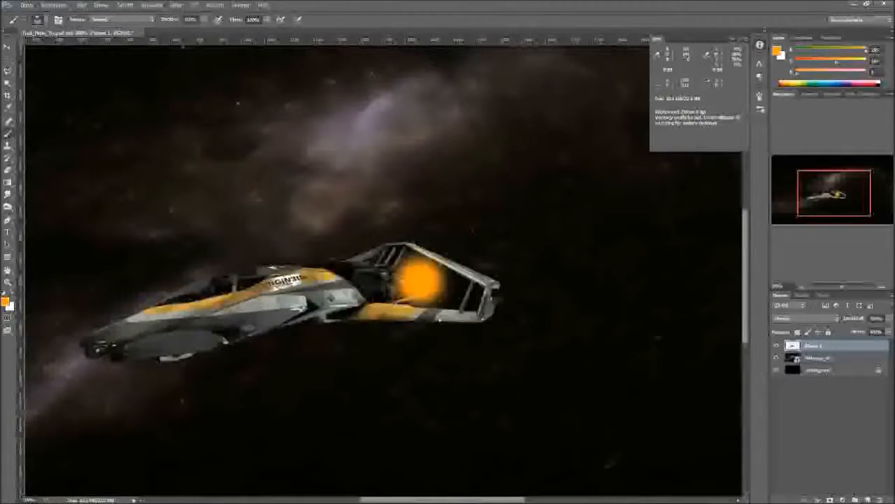
pyautogui.hotkey('ctrl', 'alt', 'z')
pyautogui.hotkey('ctrl', 'alt', 'z')
pyautogui.hotkey('ctrl', 'alt', 'z')
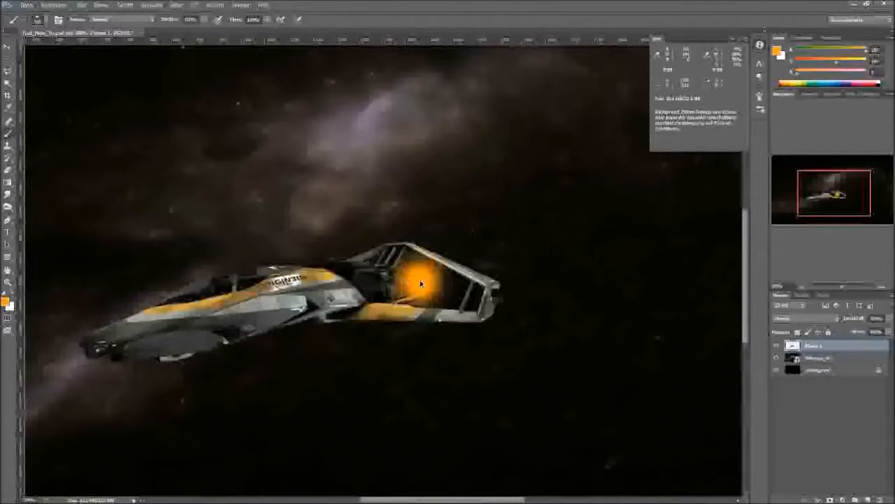
pyautogui.hotkey('ctrl', 'alt', 'z')
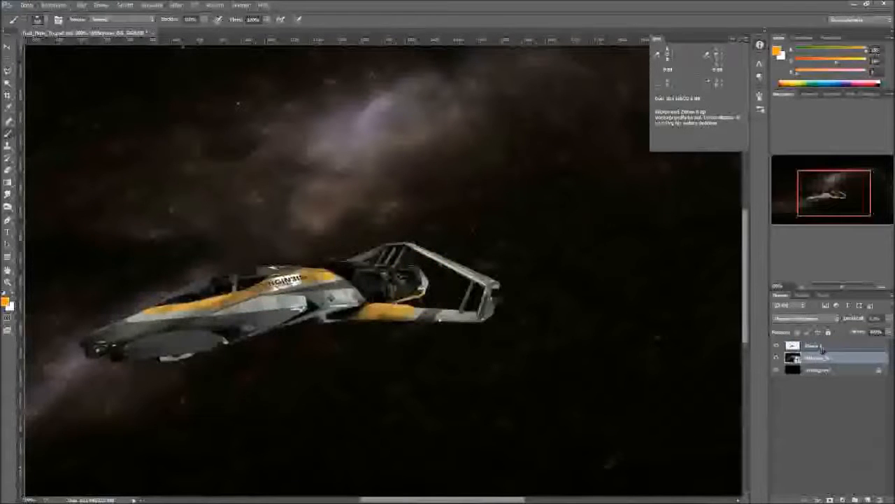
# Create a new layer directly beneath the ship layer and dab a soft orange glow on it at the engine outlet
pyautogui.click(868, 500)
pyautogui.moveTo(830, 349); pyautogui.dragTo(831, 364)
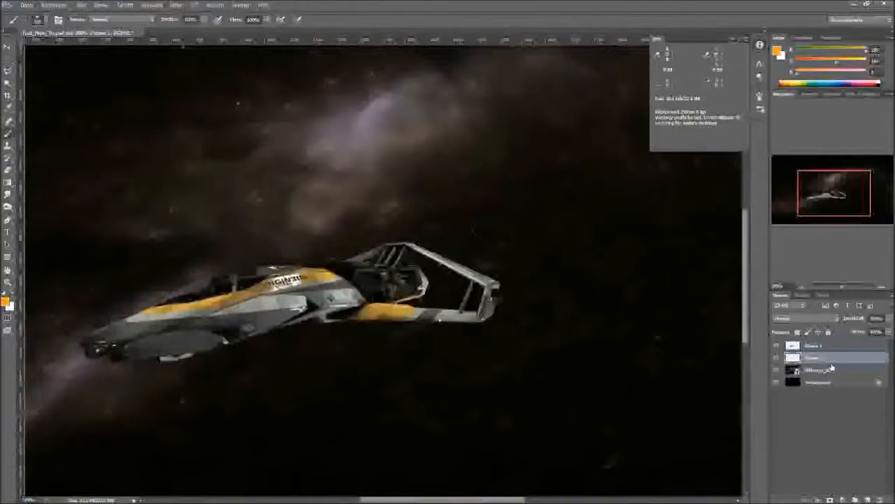
pyautogui.click(419, 281)
pyautogui.click(414, 281)
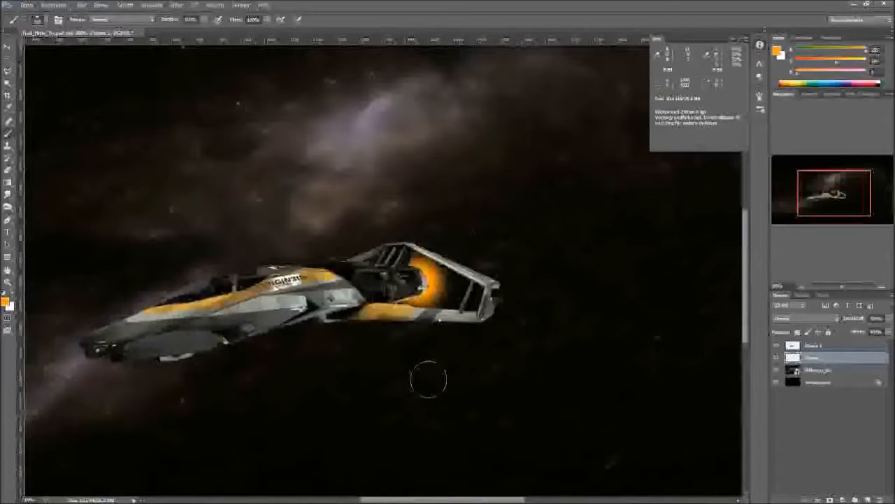
# Smudge the orange glow away from the engine into a long tapered flame trailing diagonally upward behind the ship
pyautogui.click(7, 201)
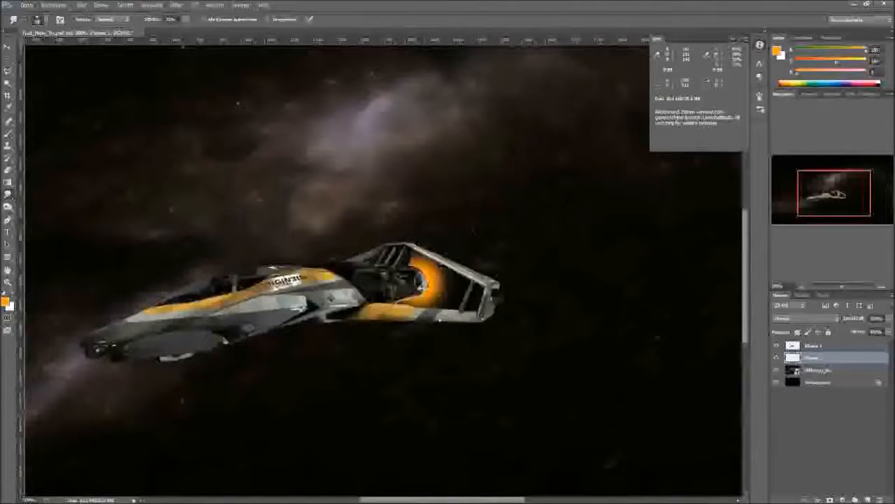
pyautogui.moveTo(425, 282); pyautogui.dragTo(430, 286)
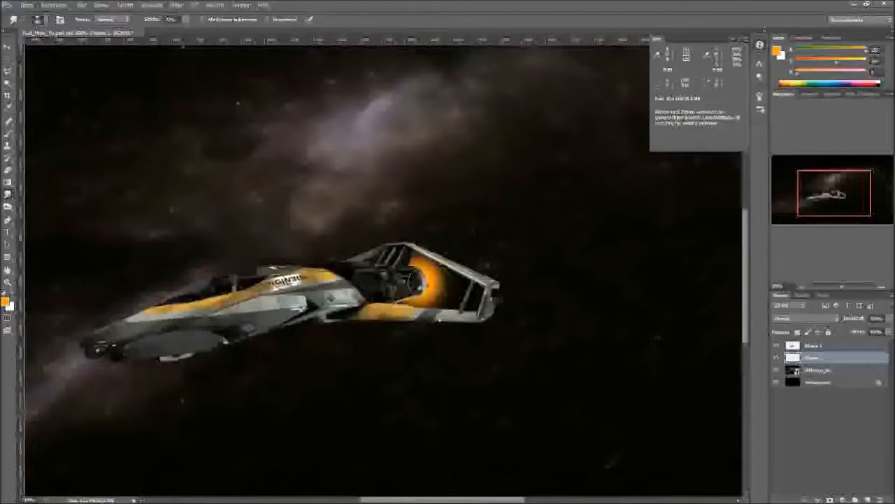
pyautogui.moveTo(419, 281)
pyautogui.mouseDown()
pyautogui.moveTo(461, 277)
pyautogui.moveTo(576, 233)
pyautogui.mouseUp()
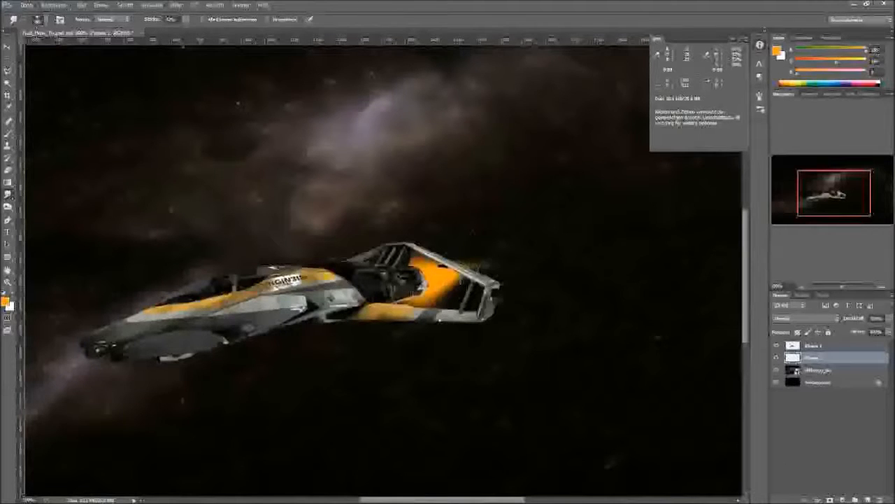
pyautogui.moveTo(428, 281); pyautogui.dragTo(535, 242)
pyautogui.moveTo(412, 288); pyautogui.dragTo(542, 248)
pyautogui.moveTo(448, 284); pyautogui.dragTo(555, 252)
pyautogui.moveTo(445, 285)
pyautogui.mouseDown()
pyautogui.moveTo(582, 261)
pyautogui.moveTo(539, 257)
pyautogui.mouseUp()
pyautogui.moveTo(445, 279); pyautogui.dragTo(604, 234)
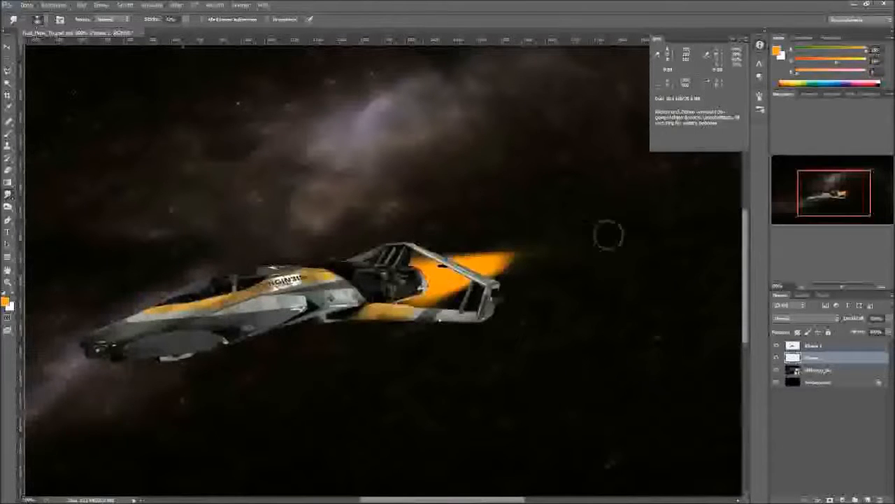
pyautogui.moveTo(444, 282); pyautogui.dragTo(581, 238)
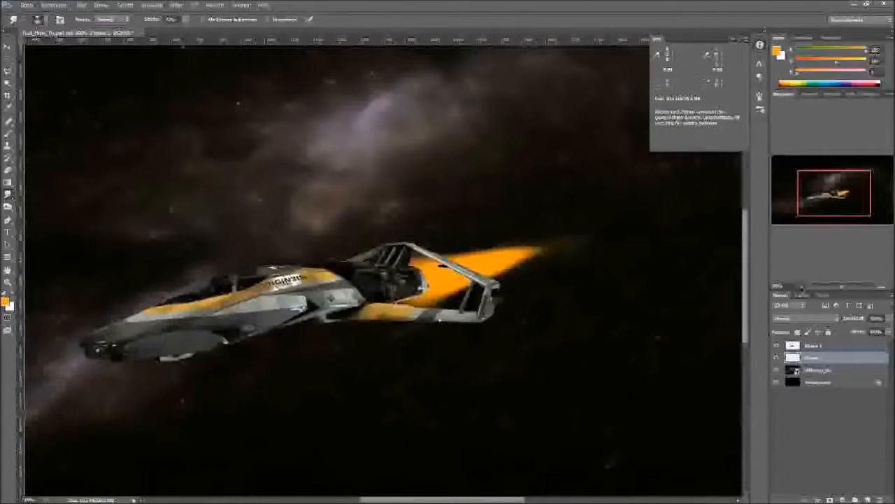
# Move the orange flame slightly to adjust its position behind the engine
pyautogui.click(802, 287)
pyautogui.press('v')
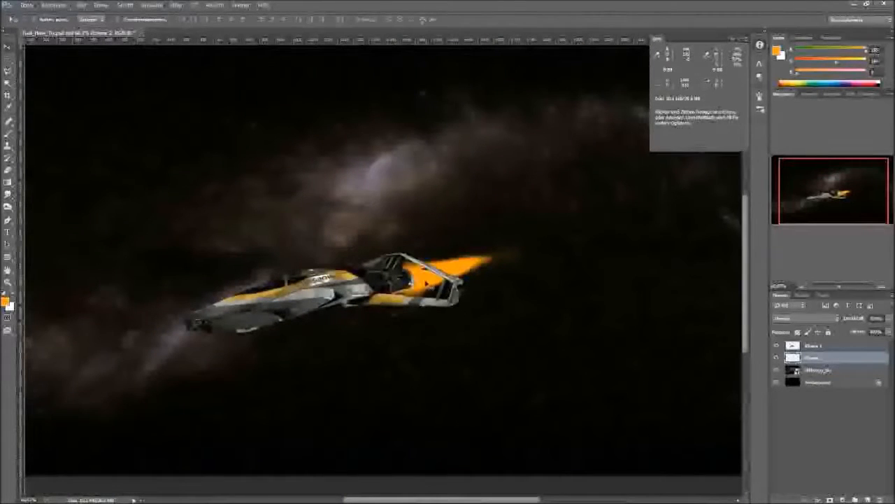
pyautogui.moveTo(431, 268); pyautogui.dragTo(430, 275)
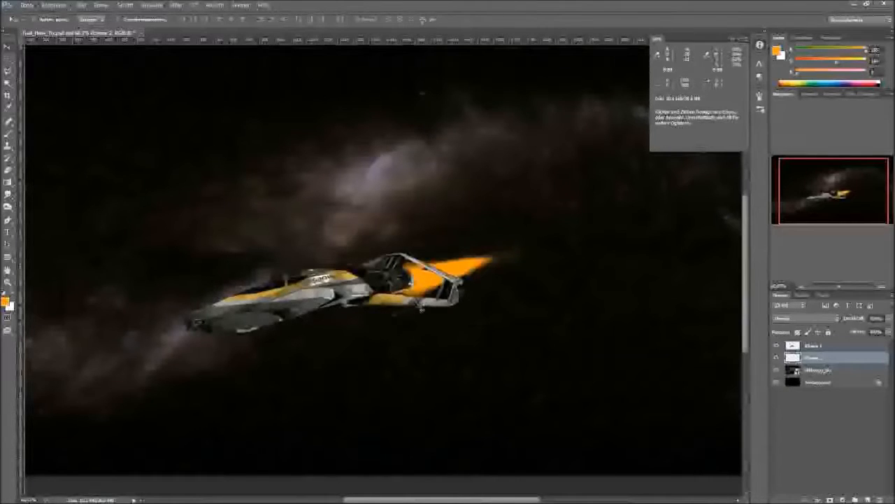
# Transform the orange flame slightly, adjusting its height, rotation and position to line up with the ship's engine outlet
pyautogui.hotkey('ctrl', 't')
pyautogui.moveTo(470, 305); pyautogui.dragTo(471, 300)
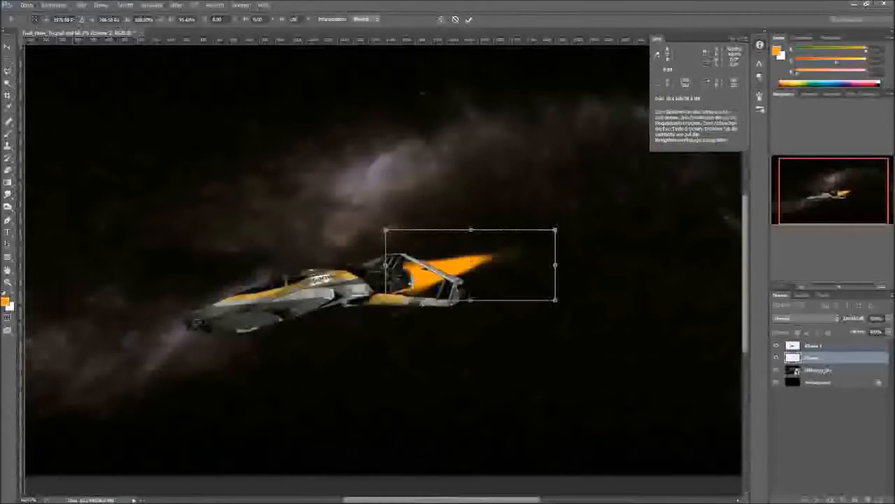
pyautogui.press('Return')
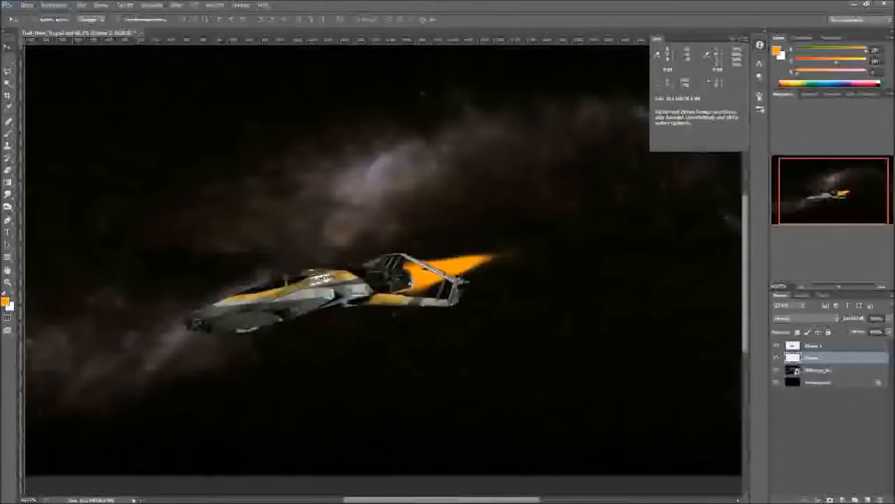
pyautogui.hotkey('ctrl', 't')
pyautogui.moveTo(579, 236); pyautogui.dragTo(585, 239)
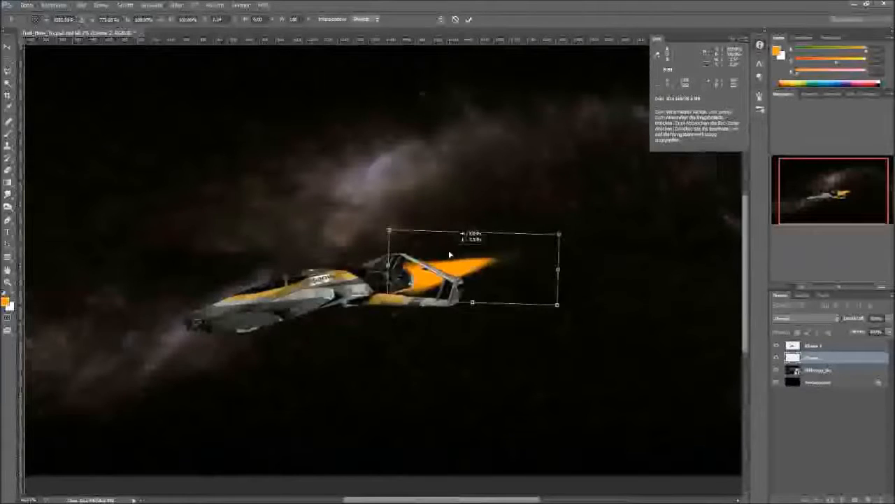
pyautogui.press('Return')
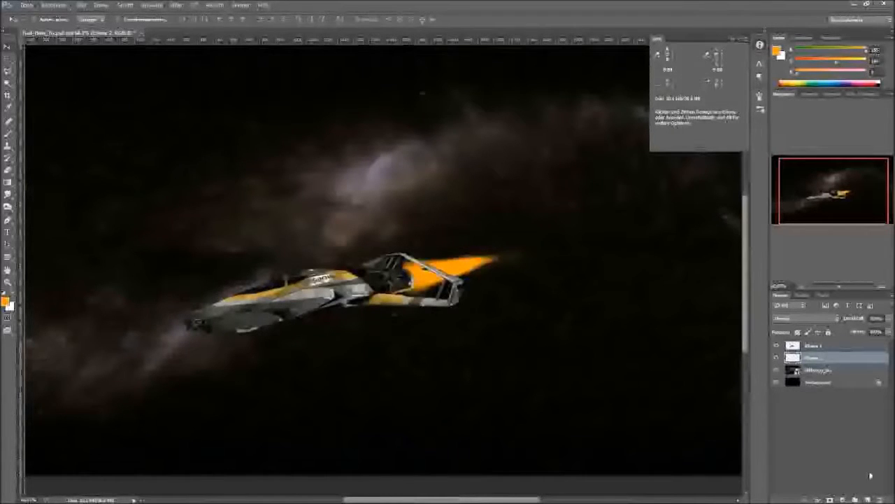
# On a new layer above the orange flame, dab soft white at the engine outlet and smudge it backward into a bright core
pyautogui.click(867, 498)
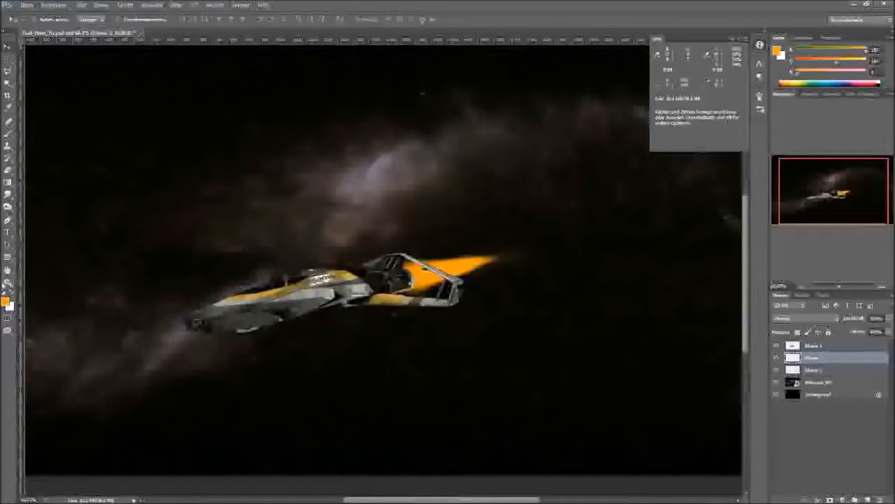
pyautogui.press('x')
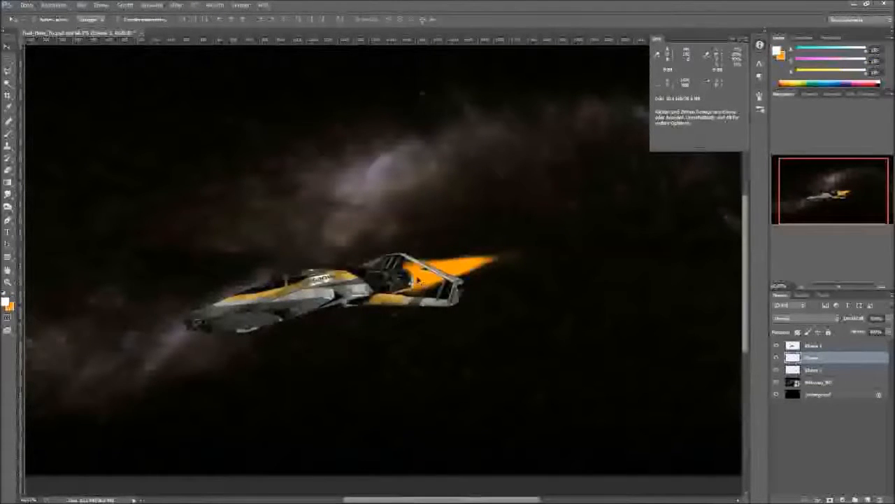
pyautogui.press('b')
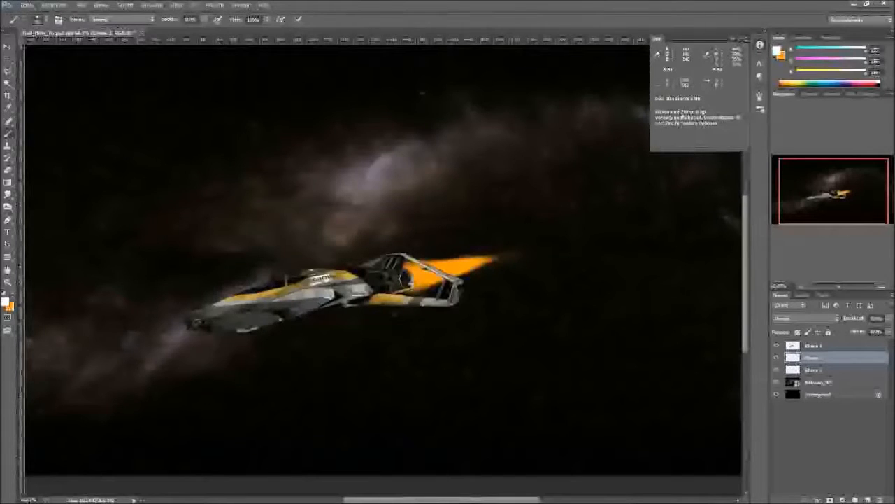
pyautogui.click(407, 277)
pyautogui.click(408, 278)
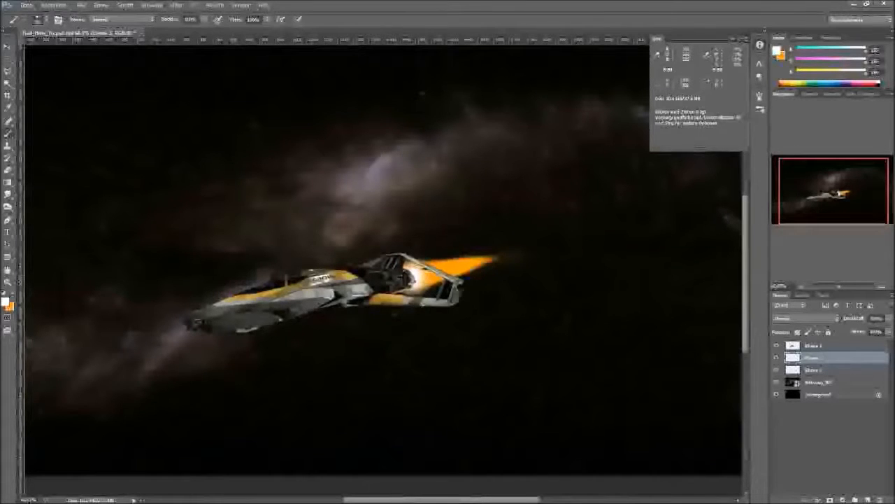
pyautogui.click(8, 194)
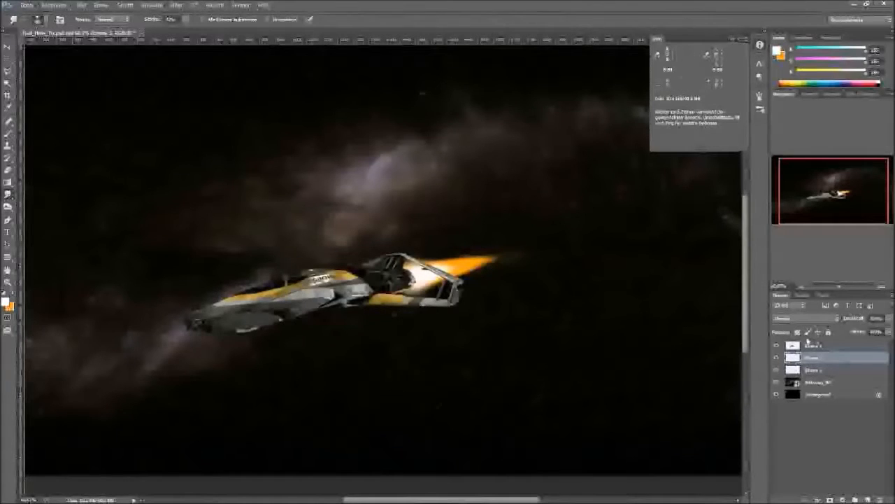
pyautogui.click(880, 287)
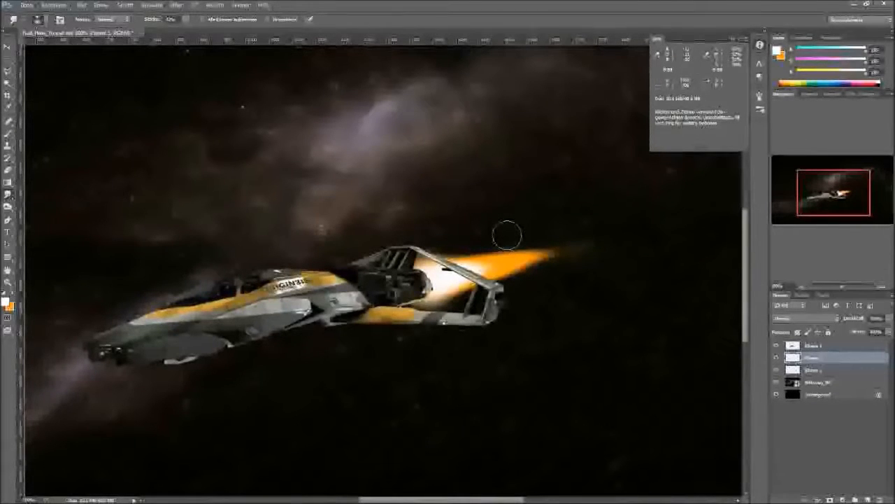
# Duplicate the orange flame layer, place the copy above the white core layer, and set its blend mode to Color Dodge (Farbig abwedeln)
pyautogui.click(832, 371)
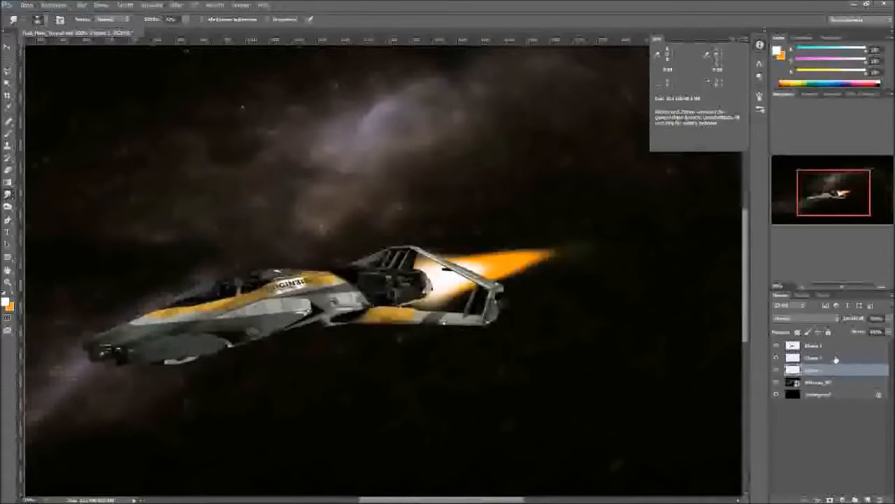
pyautogui.click(777, 371)
pyautogui.click(777, 371)
pyautogui.hotkey('ctrl', 'j')
pyautogui.moveTo(845, 371); pyautogui.dragTo(842, 356)
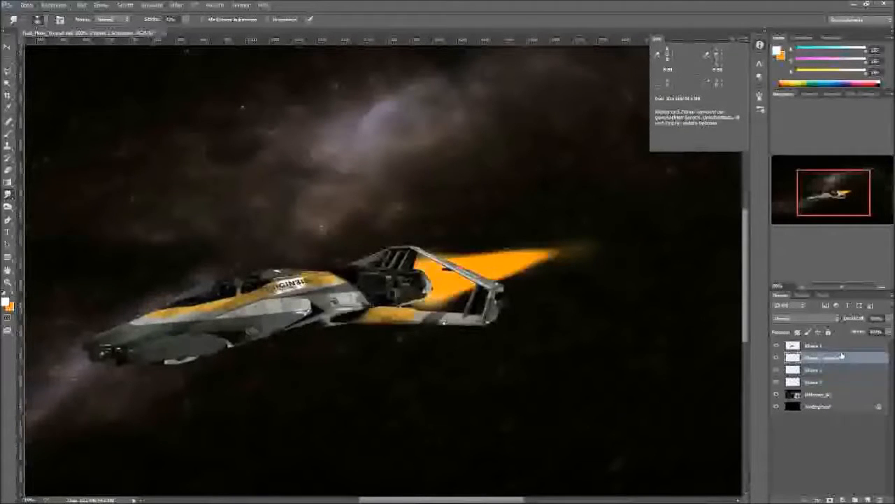
pyautogui.click(804, 319)
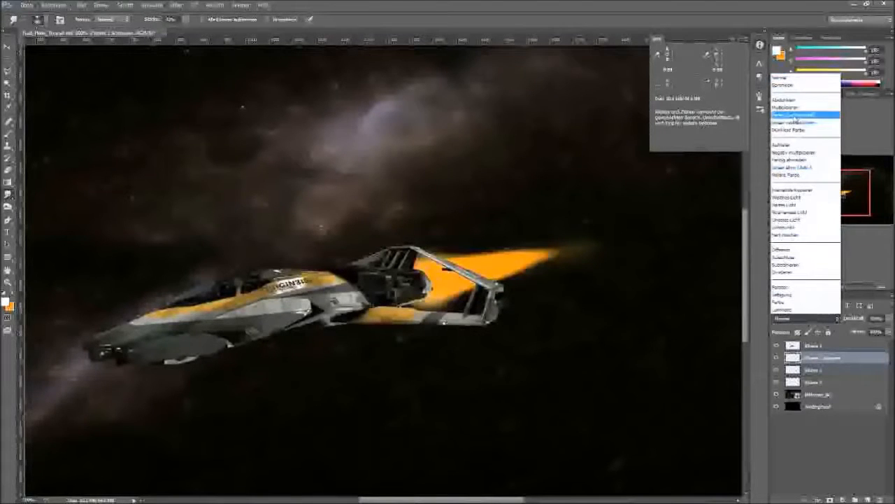
pyautogui.click(805, 161)
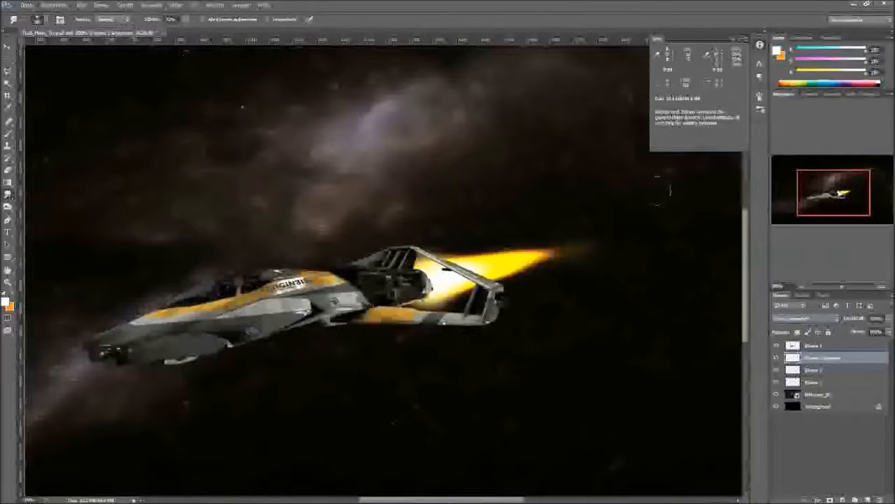
# Apply a wide Gaussian Blur to the duplicated flame layer for a surrounding glow and reduce the layer's opacity
pyautogui.click(176, 5)
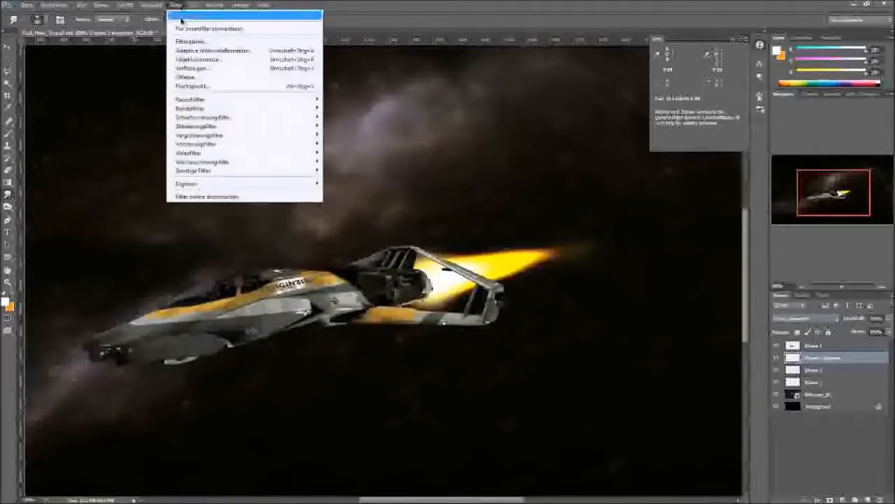
pyautogui.moveTo(219, 162)
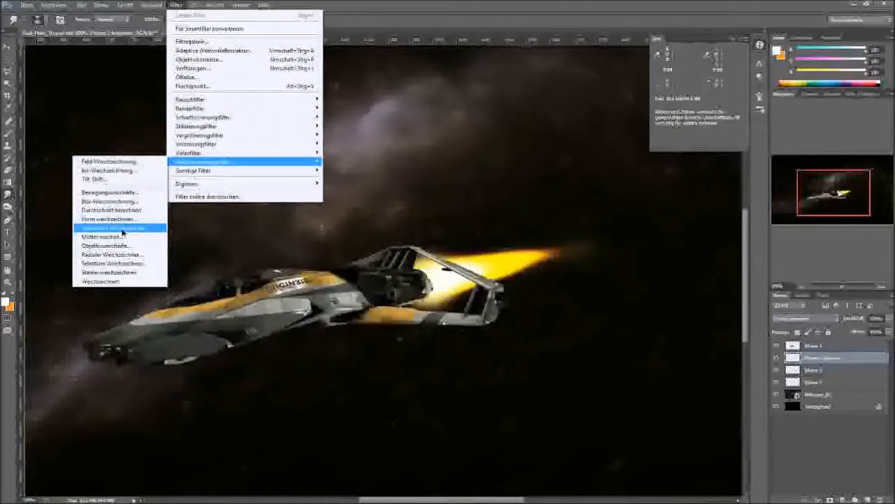
pyautogui.click(122, 229)
pyautogui.moveTo(656, 309); pyautogui.dragTo(578, 298)
pyautogui.moveTo(616, 374); pyautogui.dragTo(634, 379)
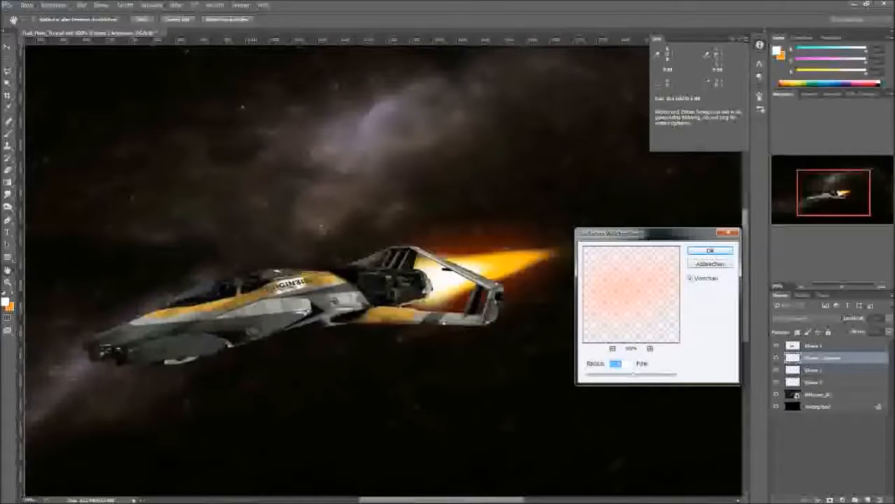
pyautogui.press('Return')
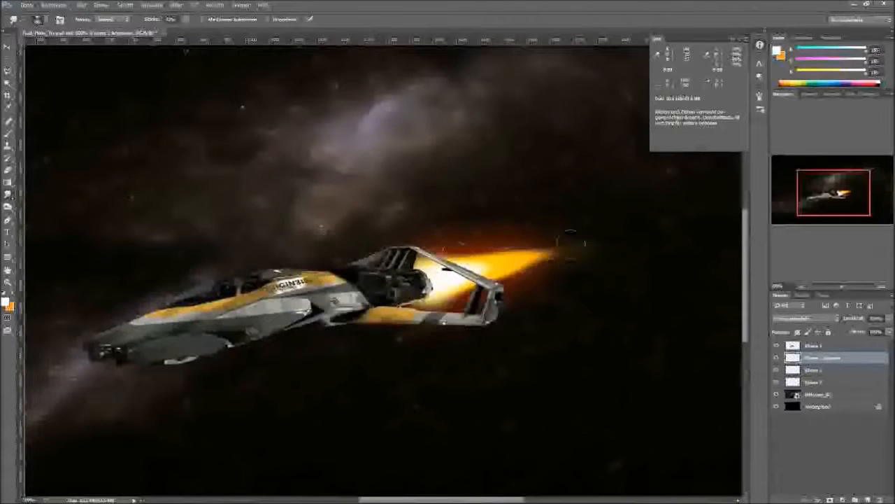
pyautogui.click(856, 319)
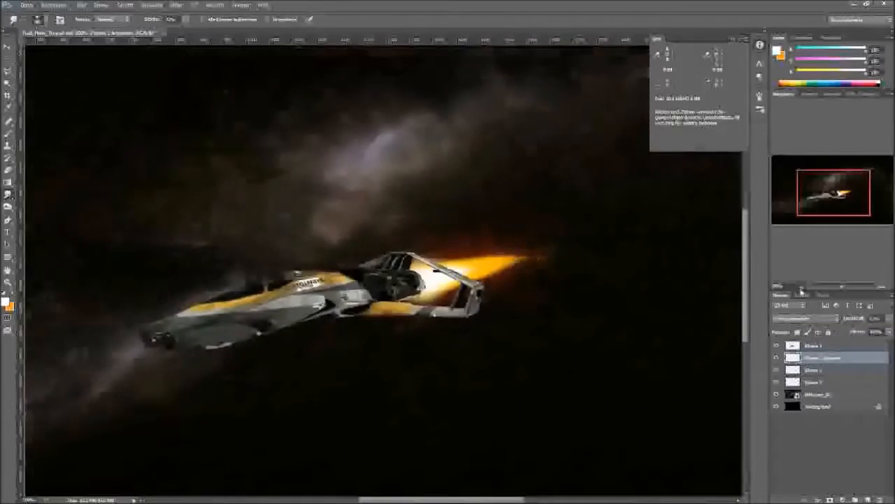
pyautogui.click(802, 288)
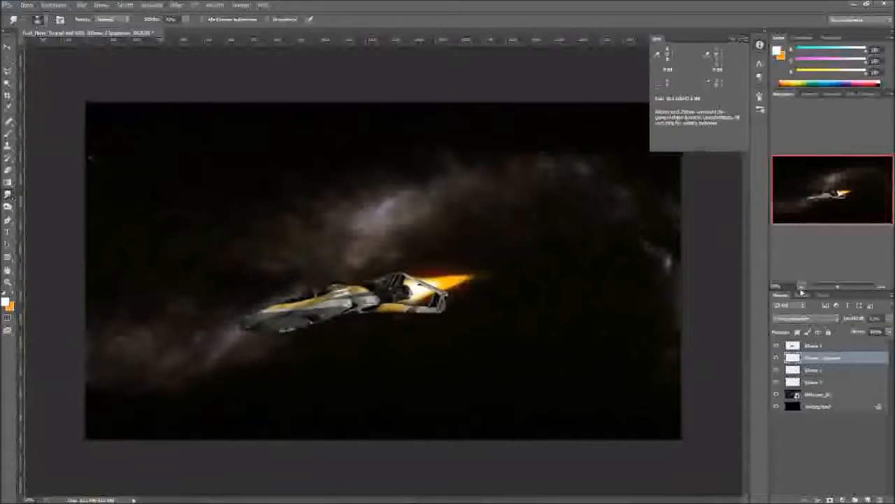
# Select the three flame layers together, scale them down slightly, and move them closer to the engine outlet
pyautogui.click(881, 287)
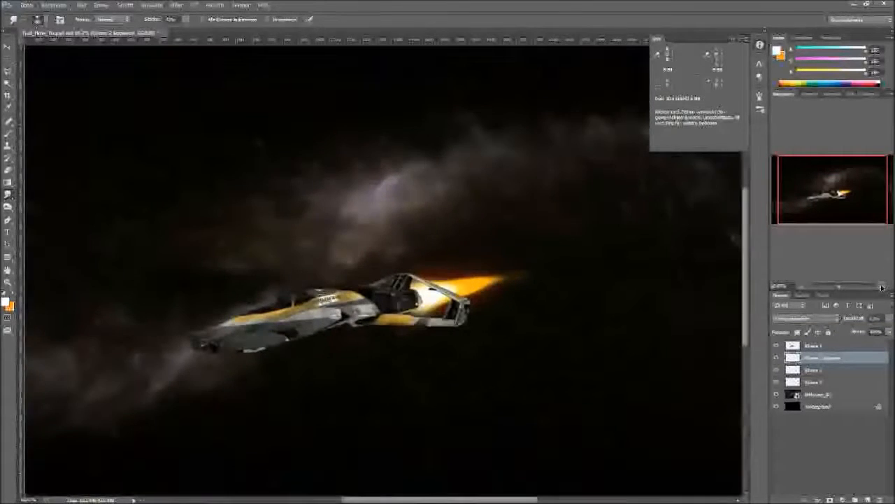
pyautogui.click(881, 287)
pyautogui.moveTo(853, 206); pyautogui.dragTo(863, 206)
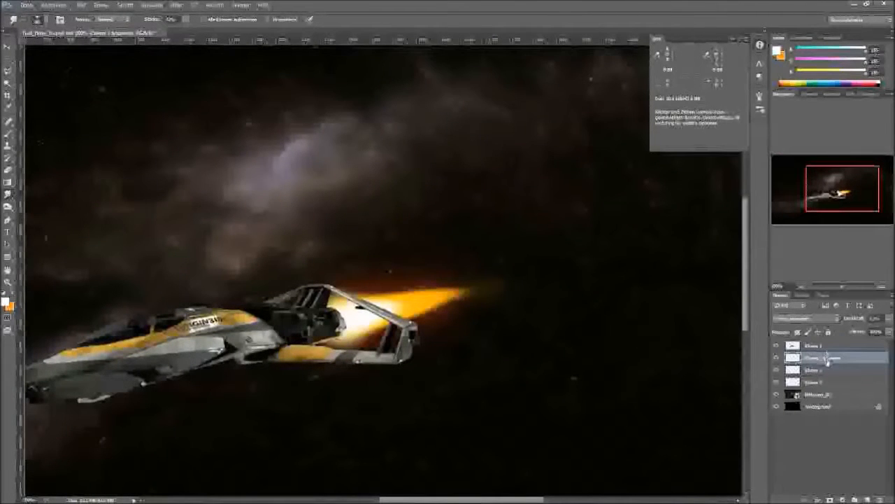
pyautogui.keyDown('shift'); pyautogui.click(830, 382); pyautogui.keyUp('shift')
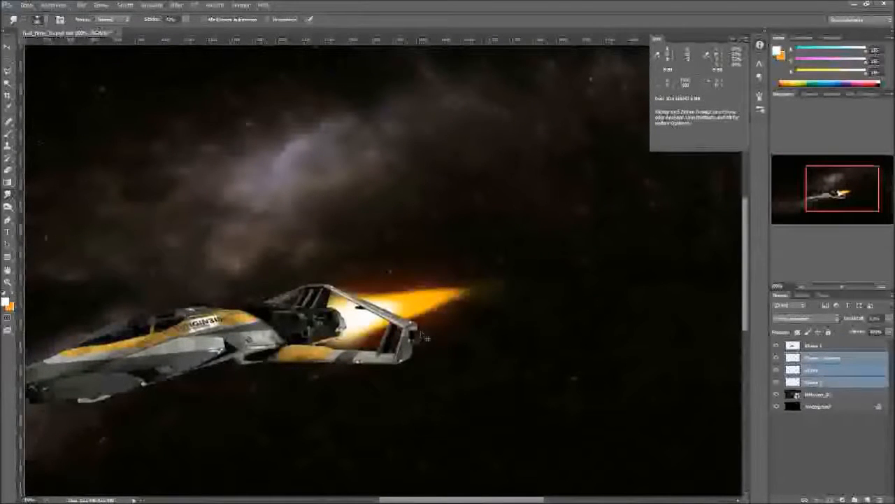
pyautogui.hotkey('ctrl', 't')
pyautogui.moveTo(562, 388); pyautogui.dragTo(536, 375)
pyautogui.press('Return')
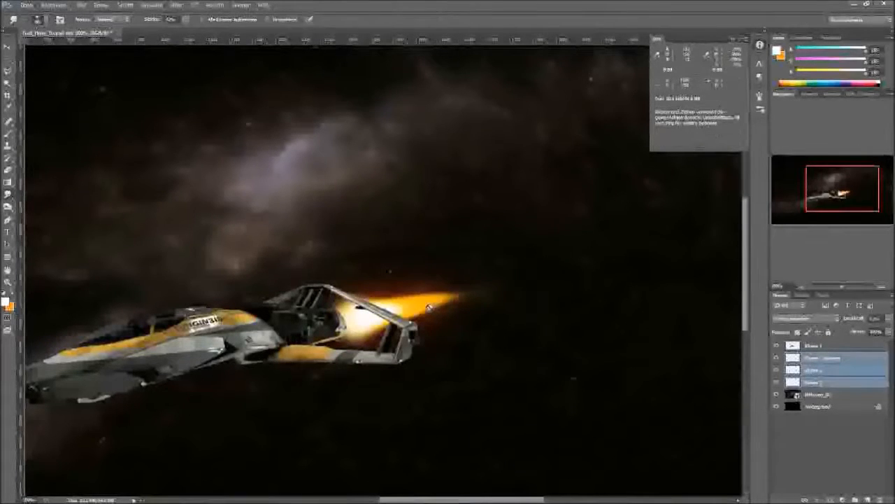
pyautogui.press('v')
pyautogui.moveTo(438, 324); pyautogui.dragTo(418, 315)
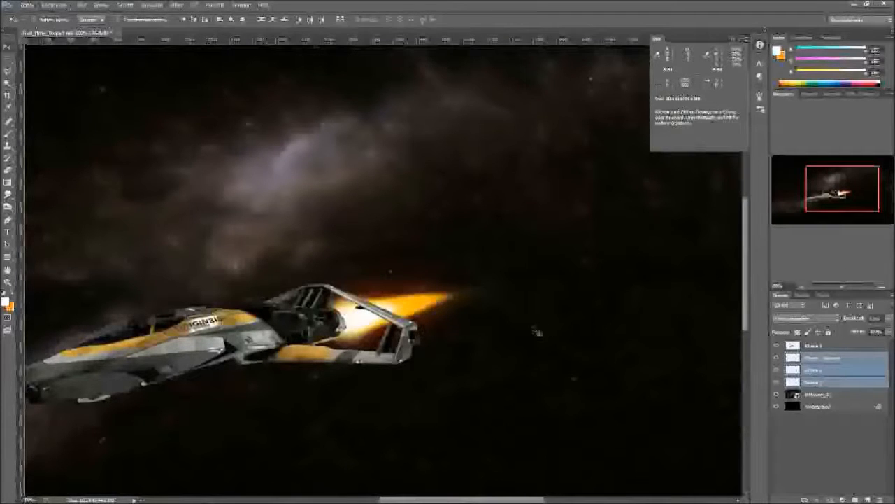
pyautogui.click(801, 287)
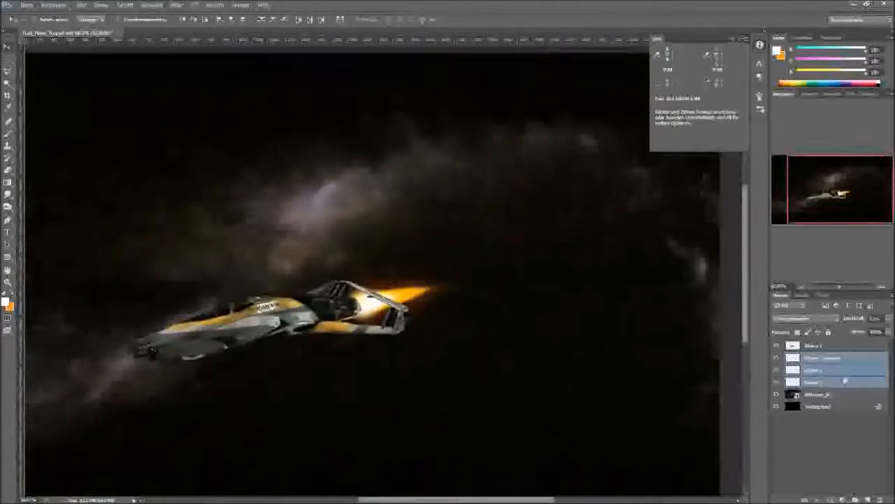
pyautogui.click(862, 344)
pyautogui.hotkey('ctrl', 'shift', 'alt', 'e')
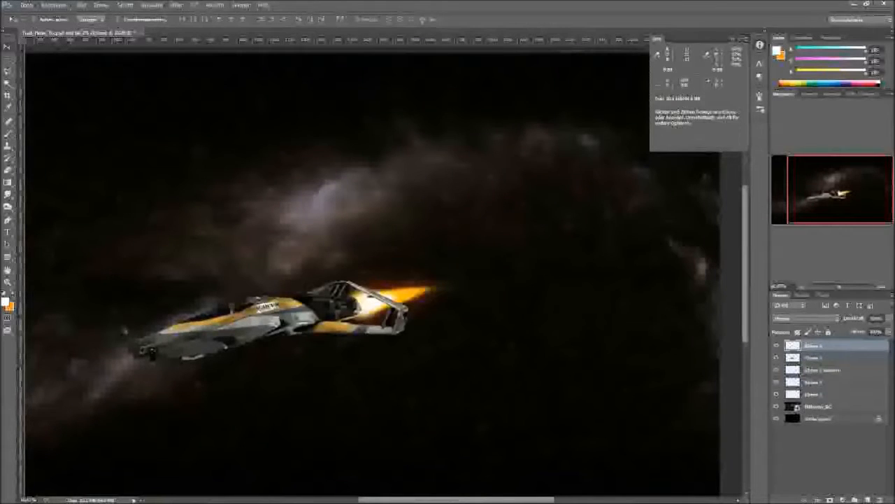
pyautogui.click(7, 72)
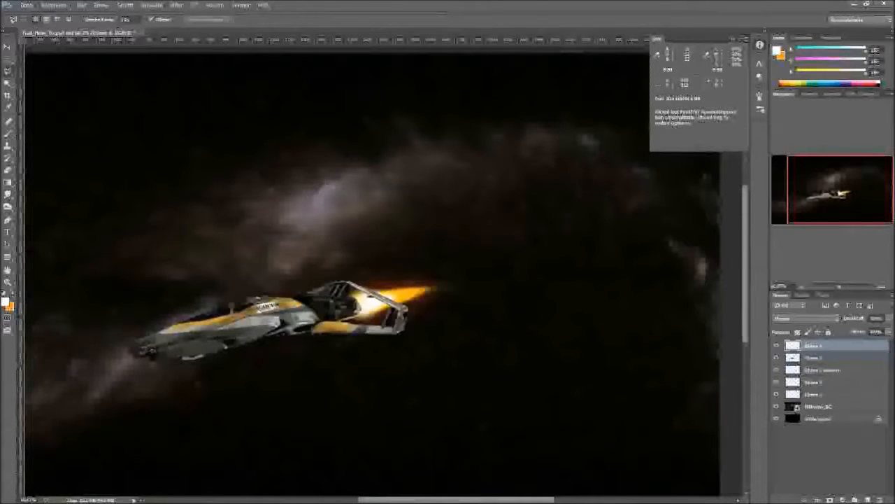
pyautogui.click(437, 286)
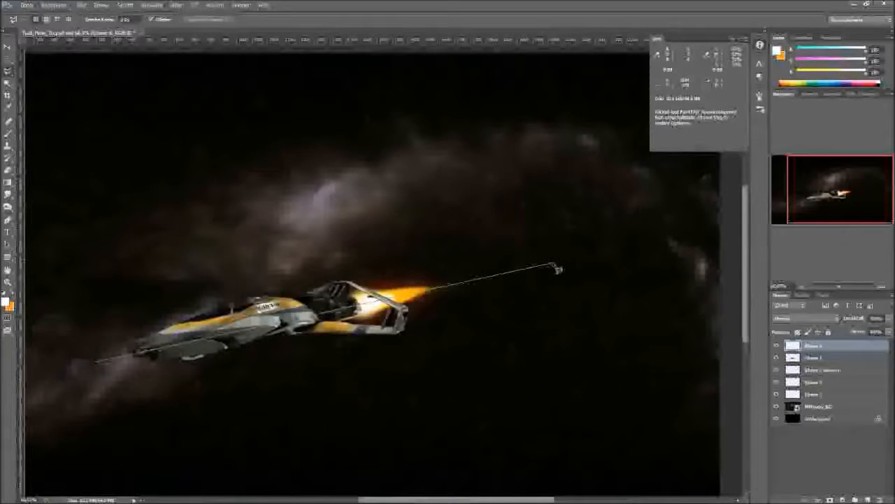
pyautogui.press('Escape')
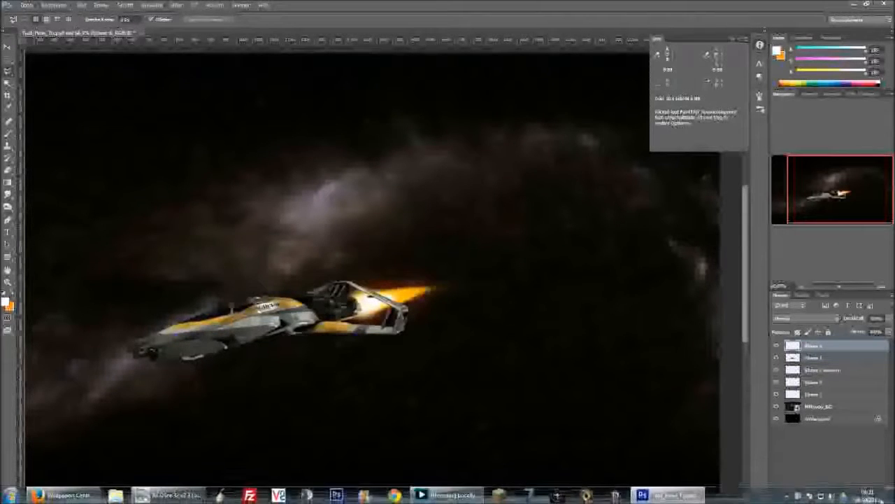
pyautogui.hotkey('ctrl', 'e')
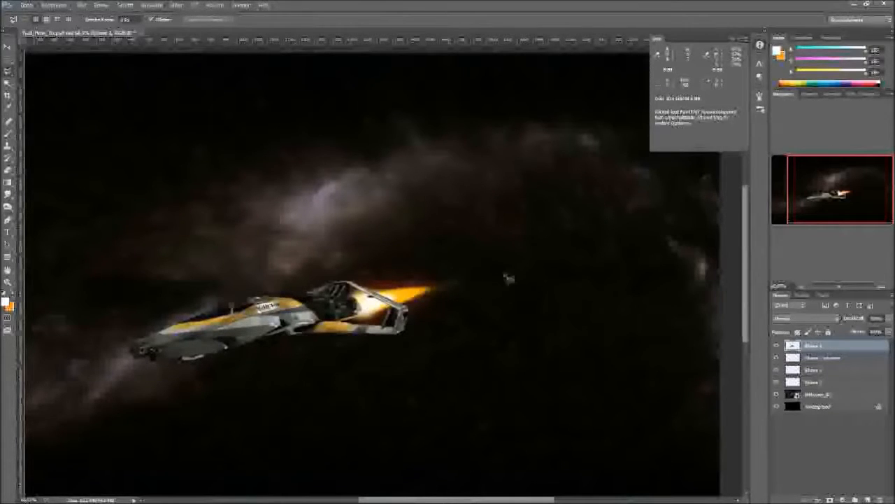
# Create a new layer directly below the spaceship layer and outline a widening trail area behind the engine with the Polygonal Lasso
pyautogui.click(826, 358)
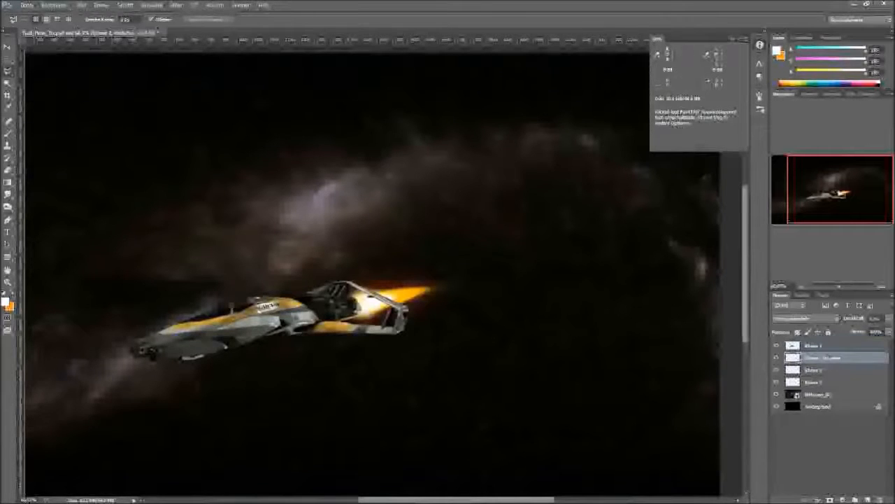
pyautogui.click(868, 499)
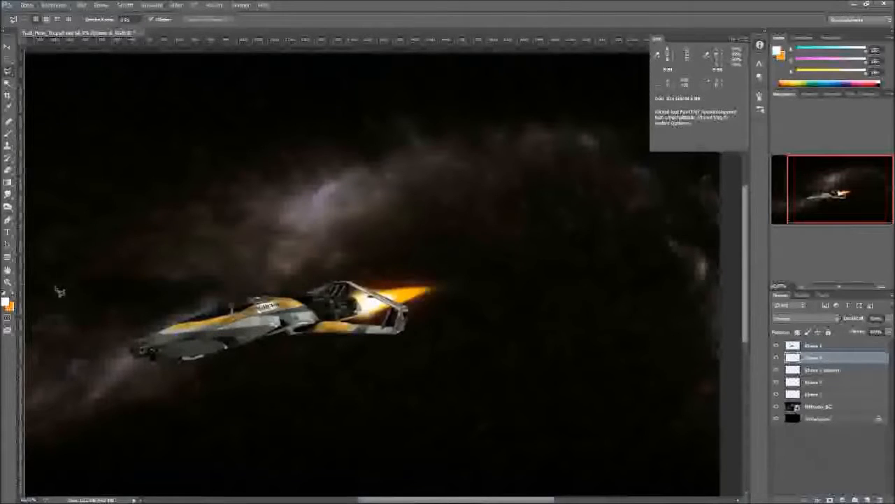
pyautogui.press('x')
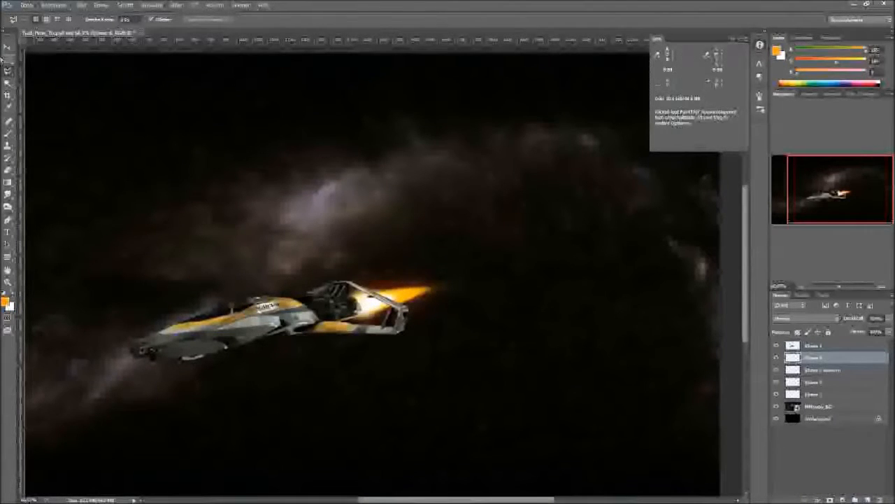
pyautogui.click(370, 287)
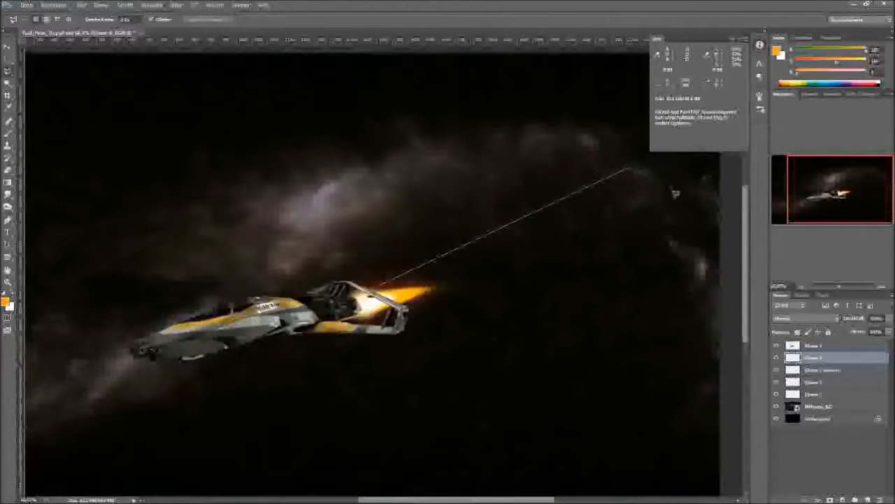
pyautogui.click(701, 213)
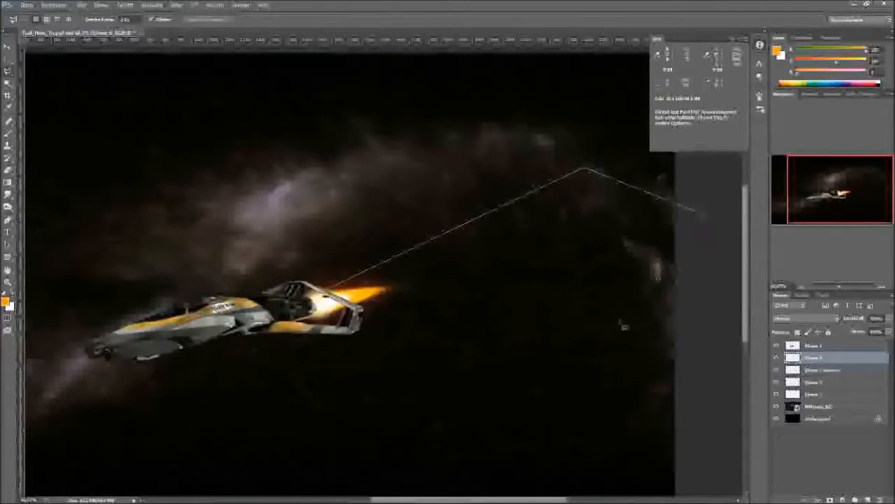
pyautogui.click(598, 317)
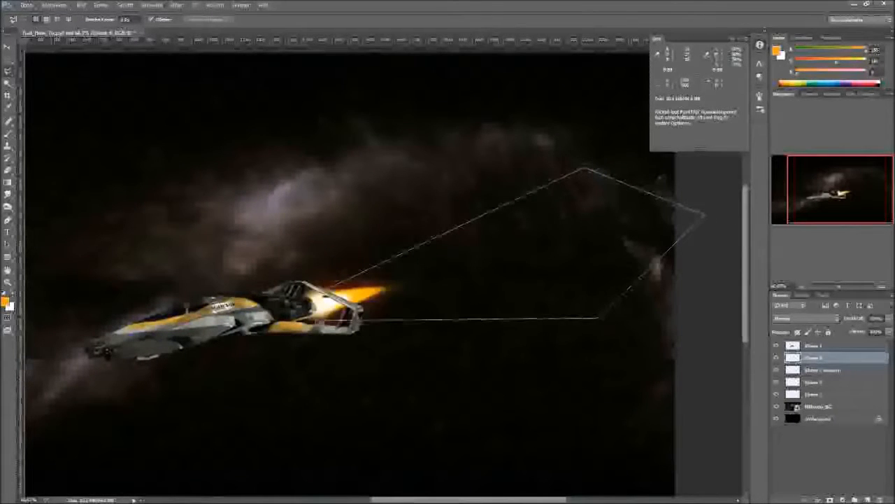
pyautogui.click(313, 309)
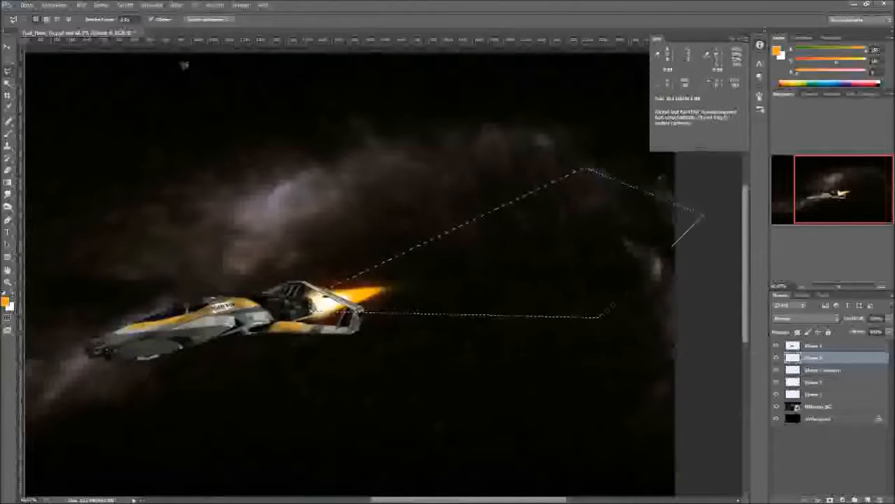
# Fill the trail selection with the orange foreground color in Normal mode and remove the selection
pyautogui.click(54, 4)
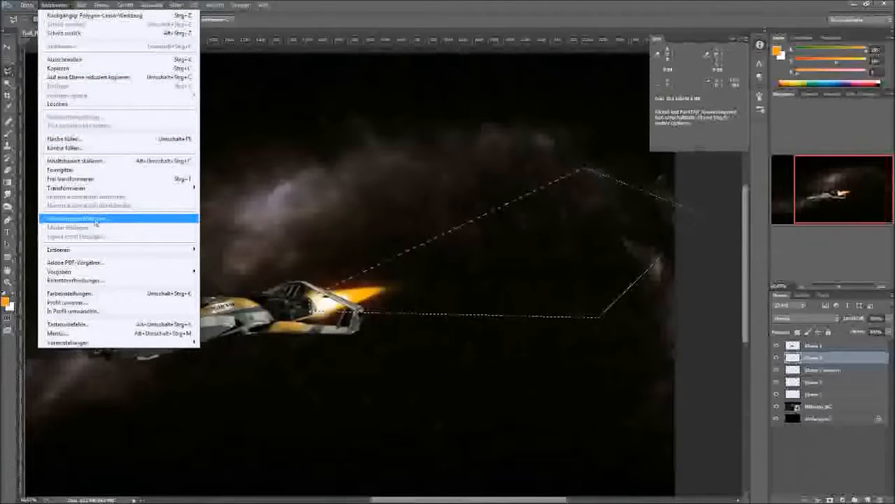
pyautogui.click(70, 138)
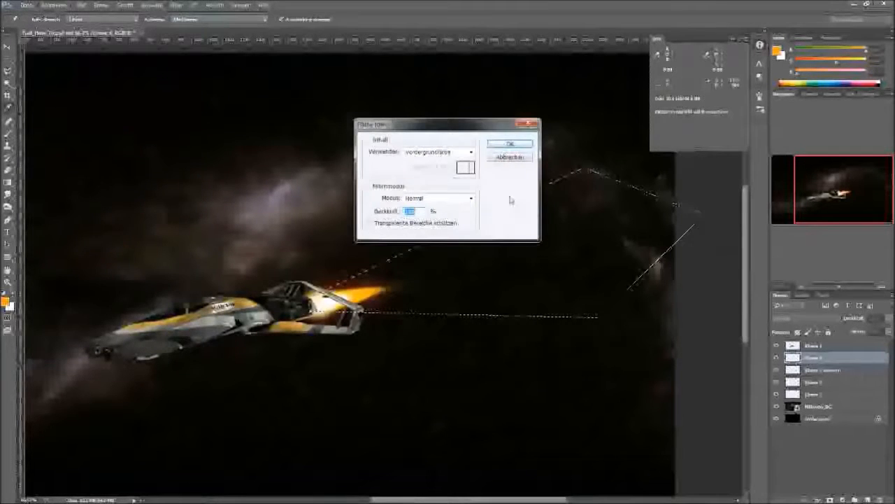
pyautogui.click(510, 143)
pyautogui.hotkey('ctrl', 'd')
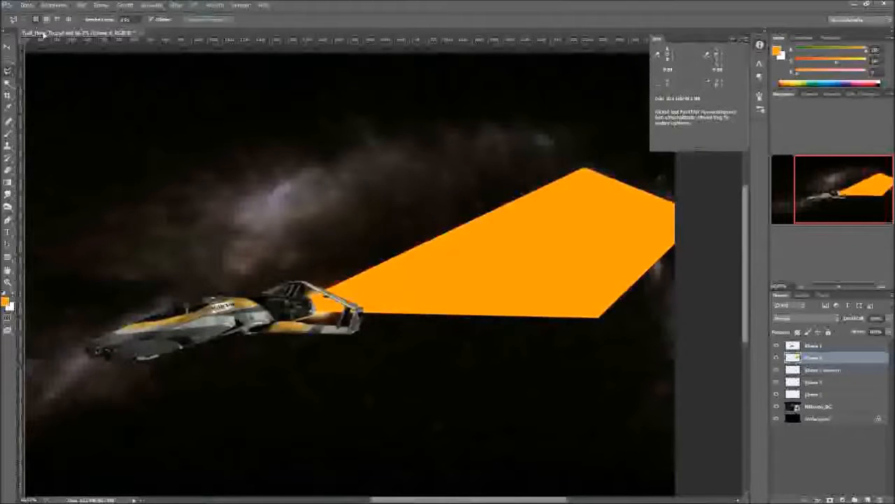
# Apply a very wide Gaussian Blur to the orange trail shape so it becomes a soft cloud of light
pyautogui.click(176, 5)
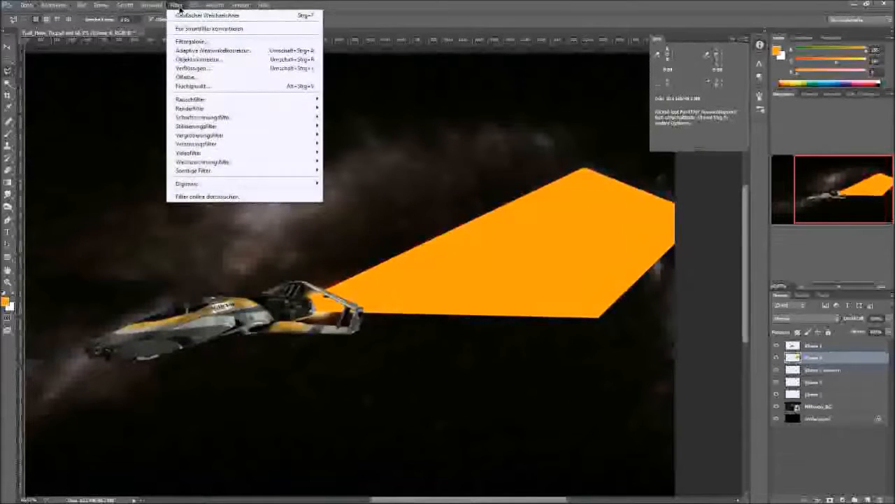
pyautogui.moveTo(203, 162)
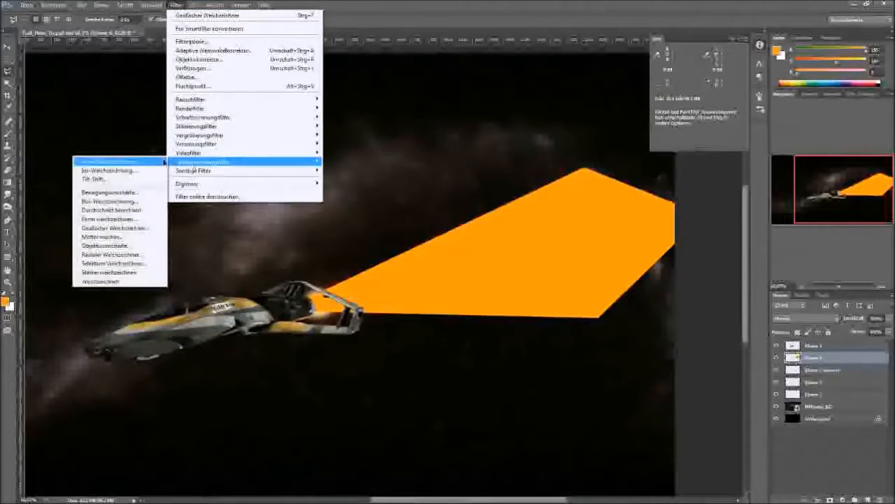
pyautogui.click(104, 231)
pyautogui.moveTo(634, 378); pyautogui.dragTo(662, 378)
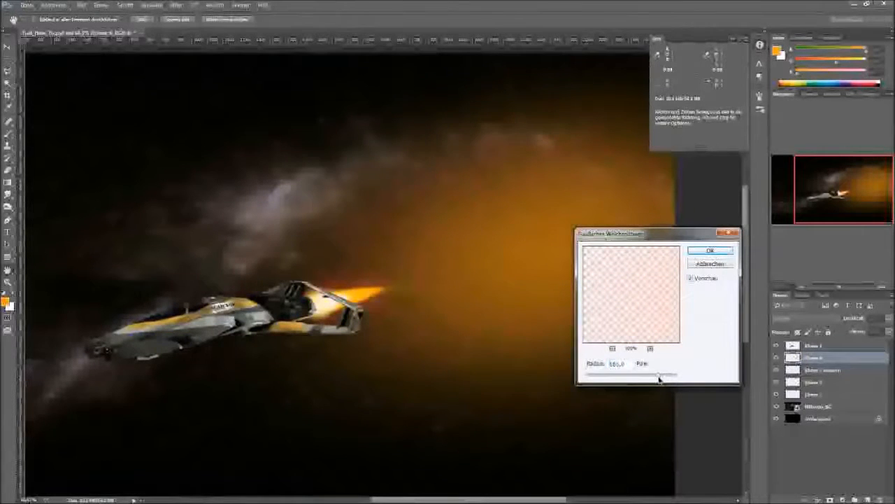
pyautogui.moveTo(659, 378); pyautogui.dragTo(658, 379)
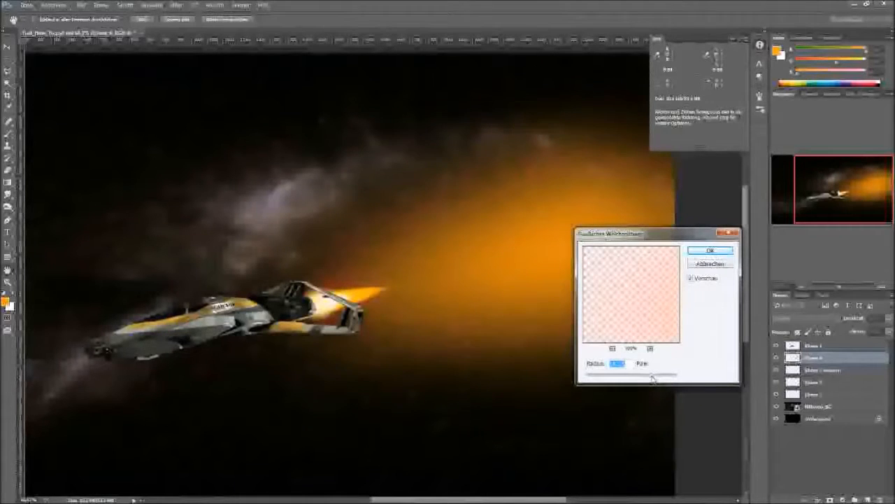
pyautogui.click(711, 251)
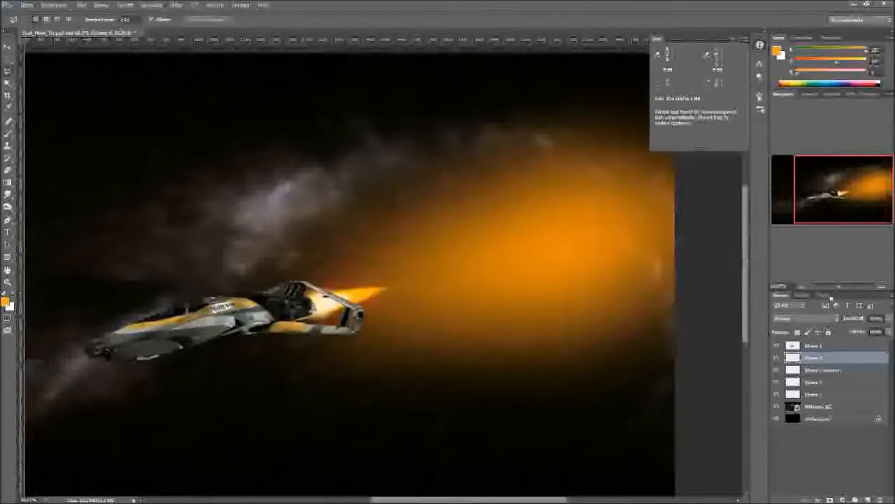
# Reduce the opacity of the blurred trail layer and add a layer mask to it
pyautogui.moveTo(865, 321); pyautogui.dragTo(849, 320)
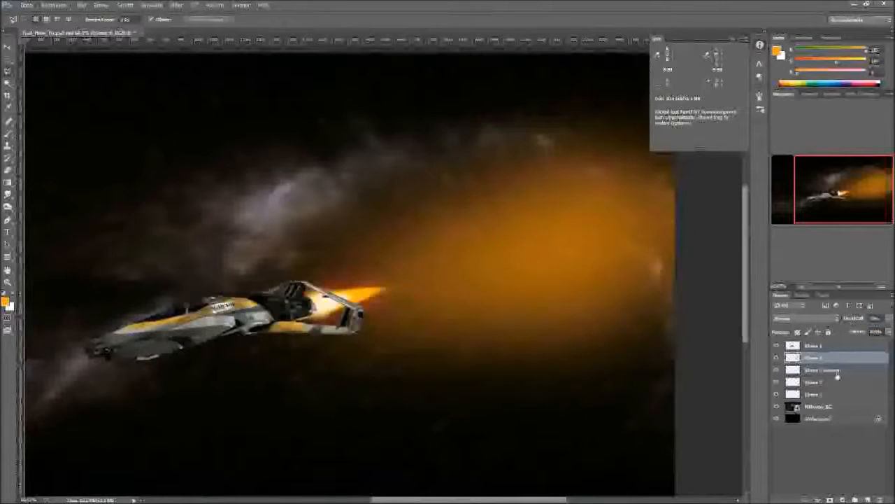
pyautogui.moveTo(831, 495)
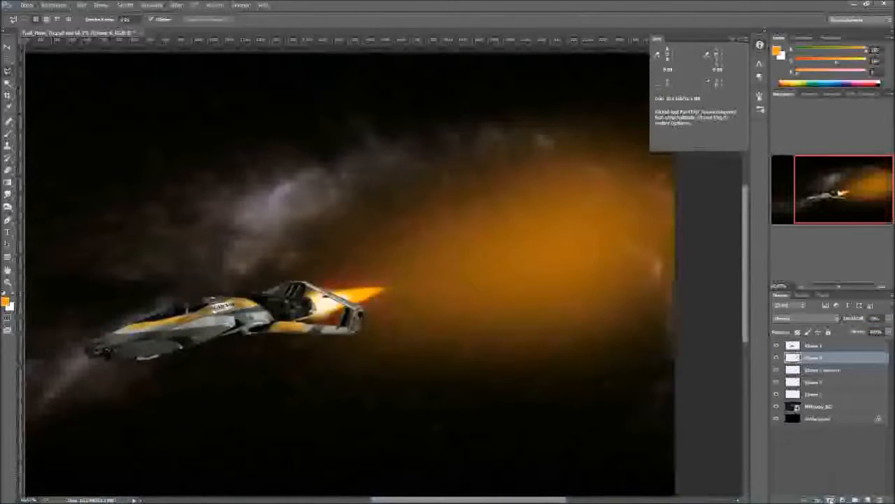
pyautogui.click(830, 499)
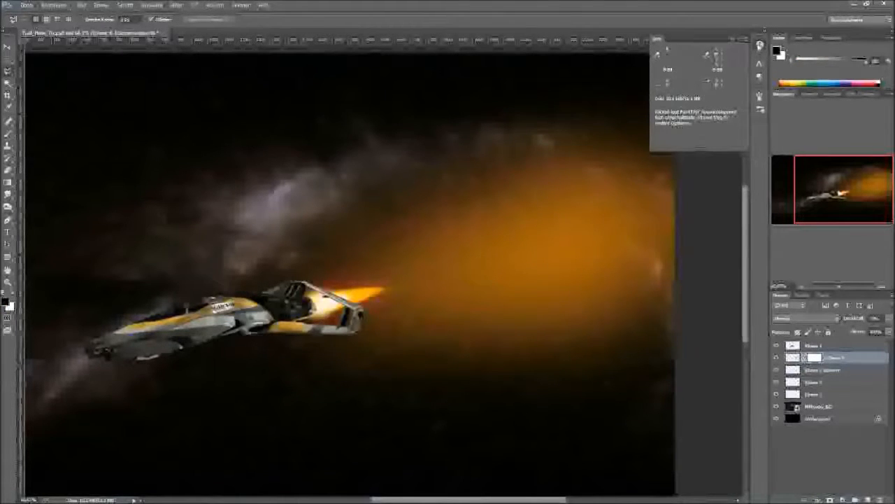
pyautogui.click(761, 45)
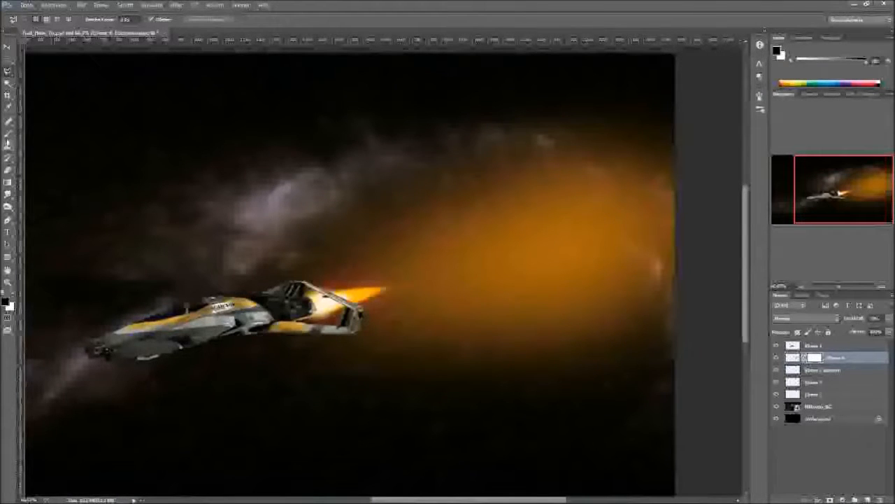
# Choose a cloud-shaped tip from the Clouds presets for the Brush tool and reduce its size
pyautogui.click(8, 133)
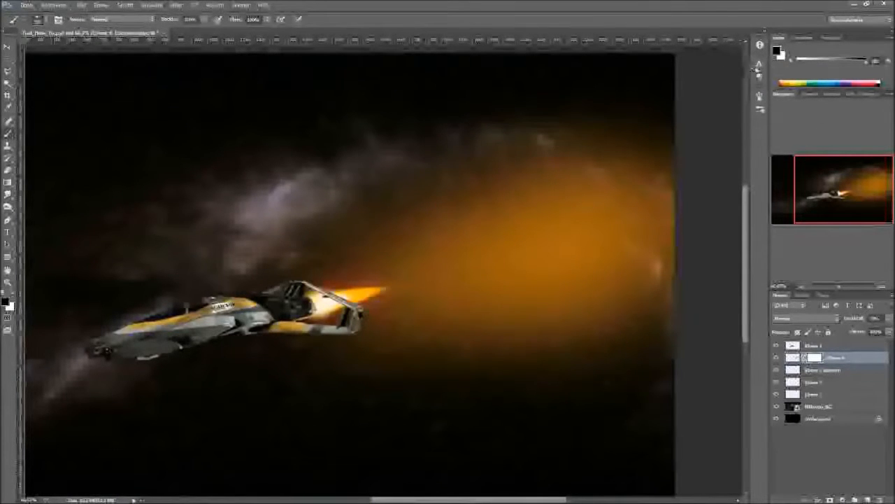
pyautogui.click(761, 110)
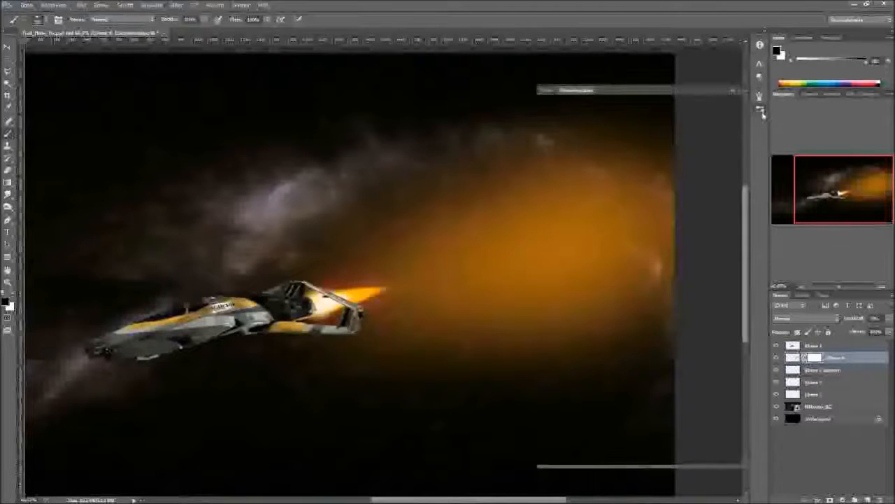
pyautogui.scroll(-10, 746, 137)
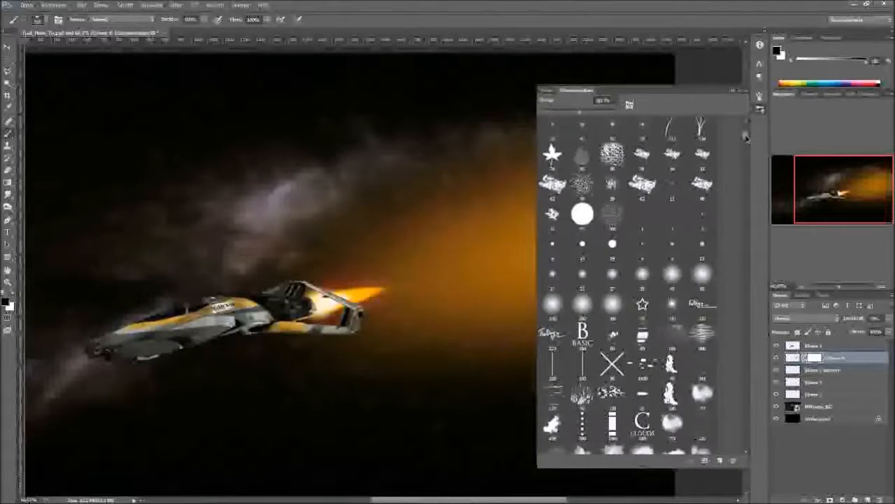
pyautogui.scroll(-3, 746, 137)
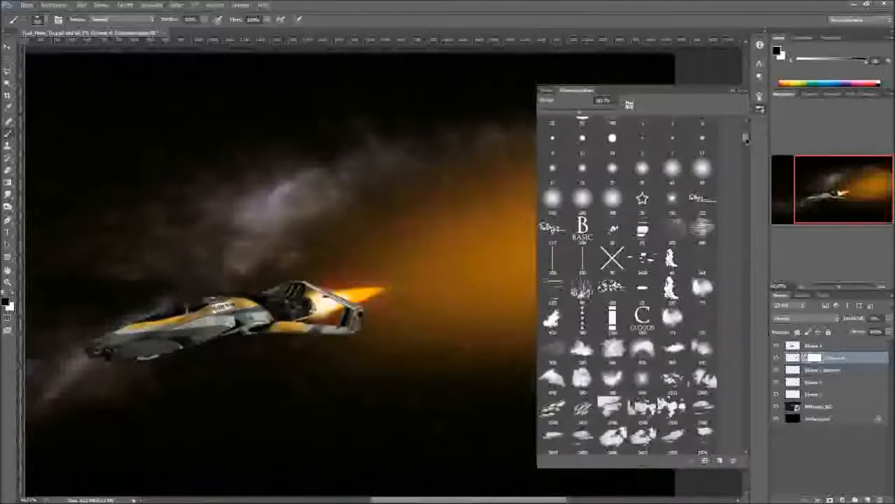
pyautogui.scroll(-4, 746, 140)
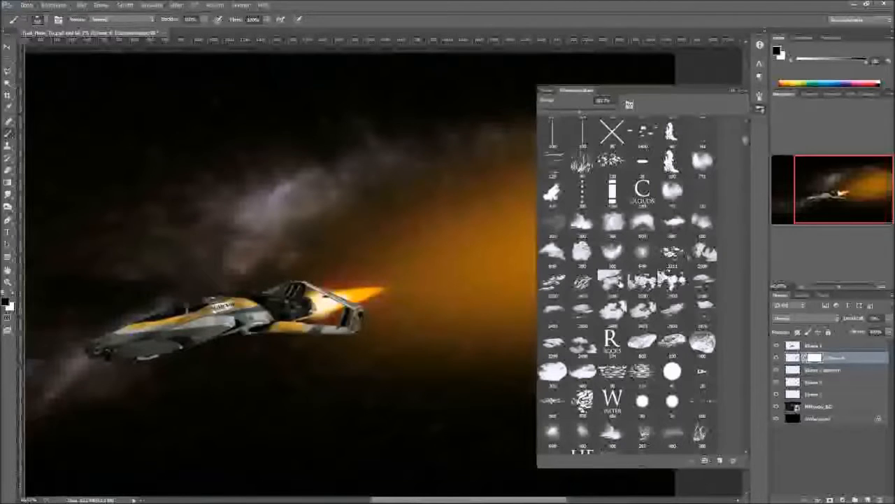
pyautogui.click(672, 186)
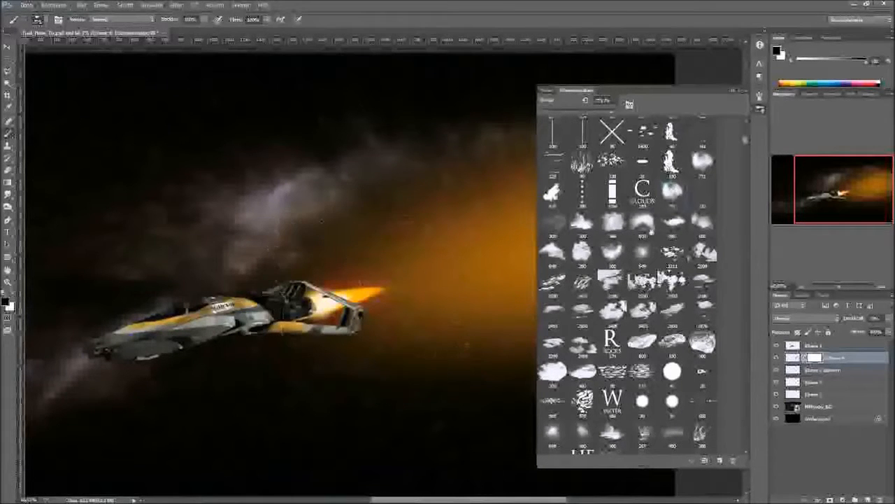
pyautogui.press('[')
pyautogui.press('[')
pyautogui.press('[')
# Try a black cloud-brush dab on the layer mask at the lower edge of the orange trail, and undo it
pyautogui.scroll(3, 657, 238)
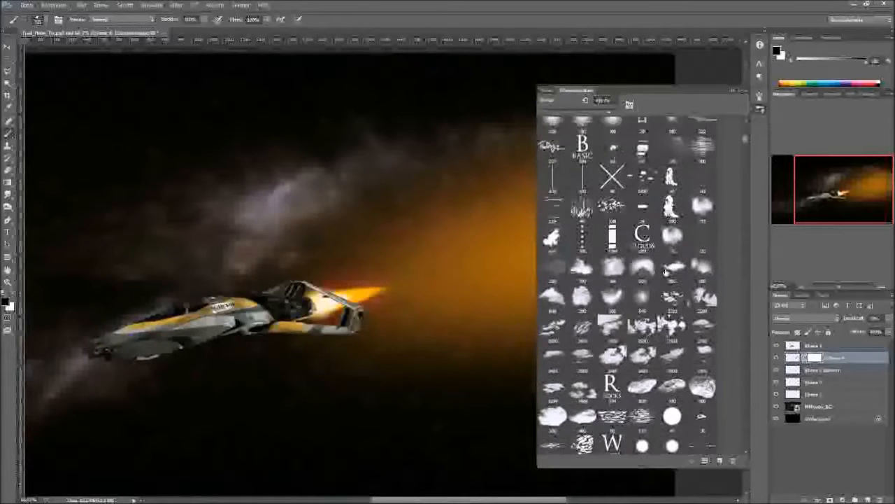
pyautogui.scroll(1, 665, 272)
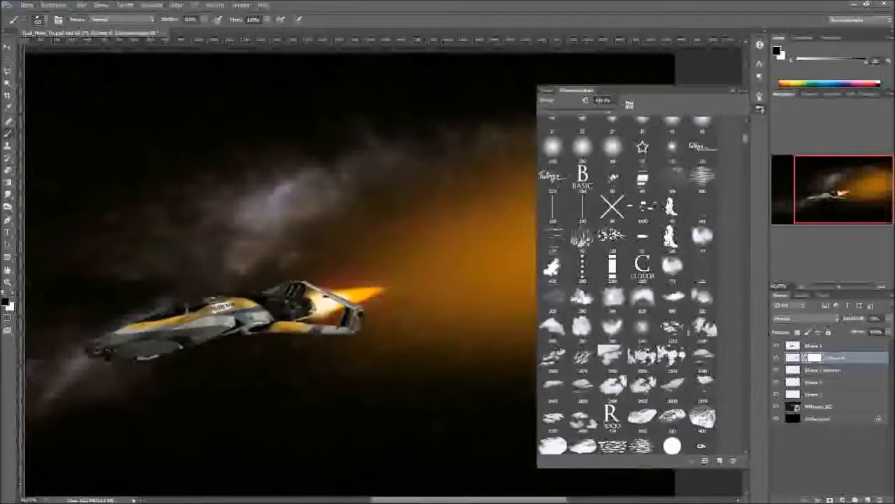
pyautogui.scroll(1, 629, 288)
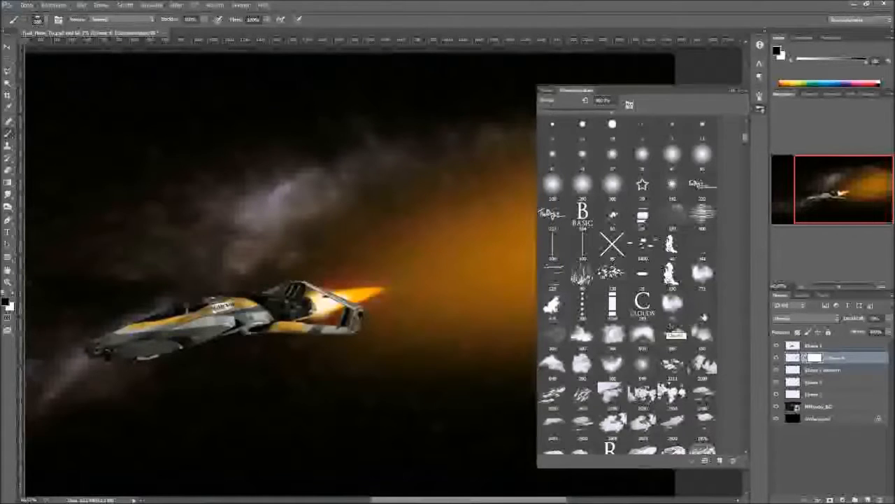
pyautogui.scroll(-1, 703, 317)
pyautogui.scroll(-1, 703, 317)
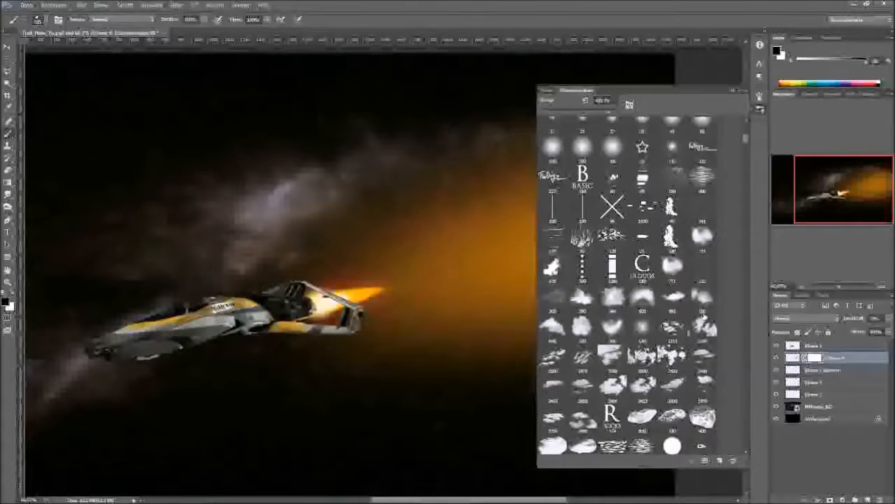
pyautogui.scroll(1, 698, 319)
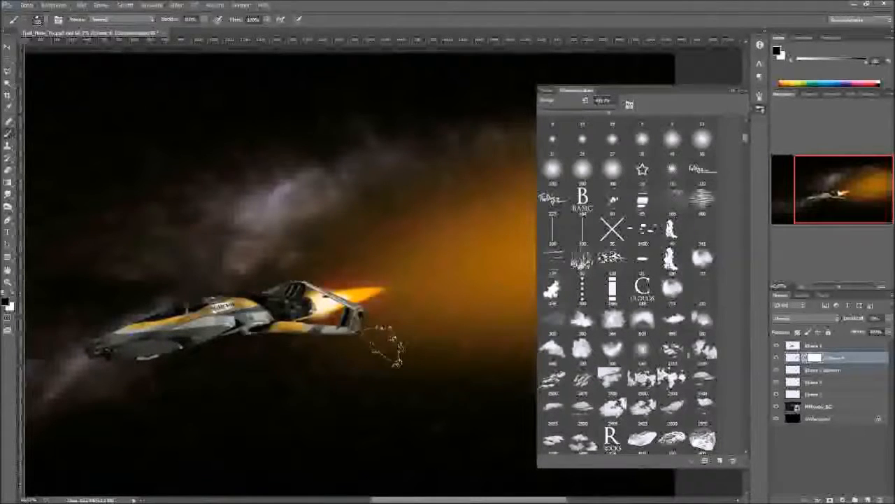
pyautogui.click(471, 333)
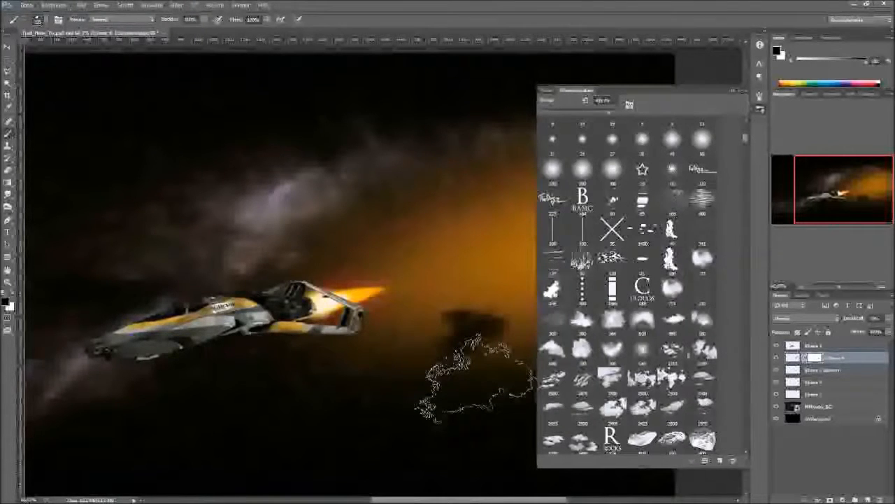
pyautogui.hotkey('ctrl', 'z')
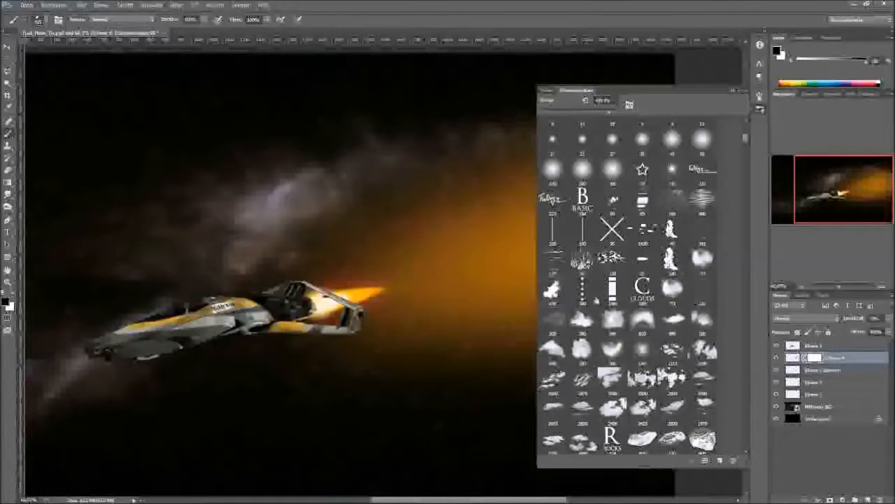
# Switch to the first soft cloud tip below the Clouds heading and lower the brush opacity for painting on the trail's mask
pyautogui.click(558, 321)
pyautogui.click(442, 339)
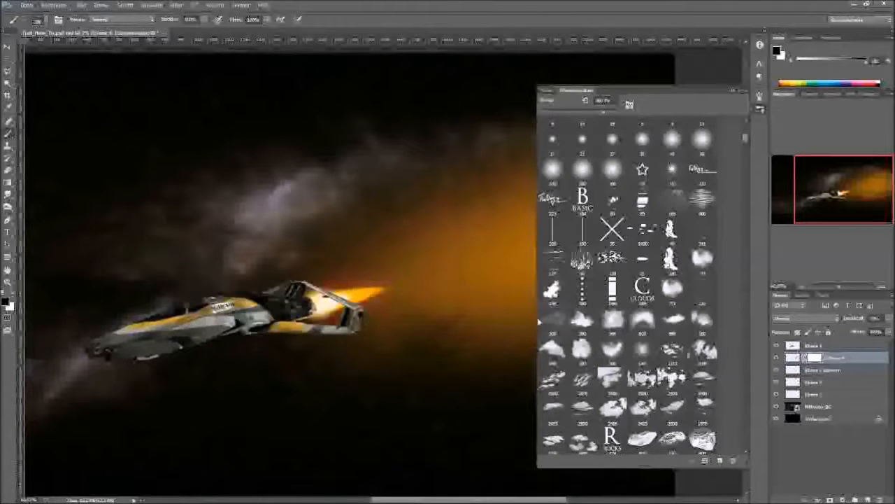
pyautogui.click(760, 110)
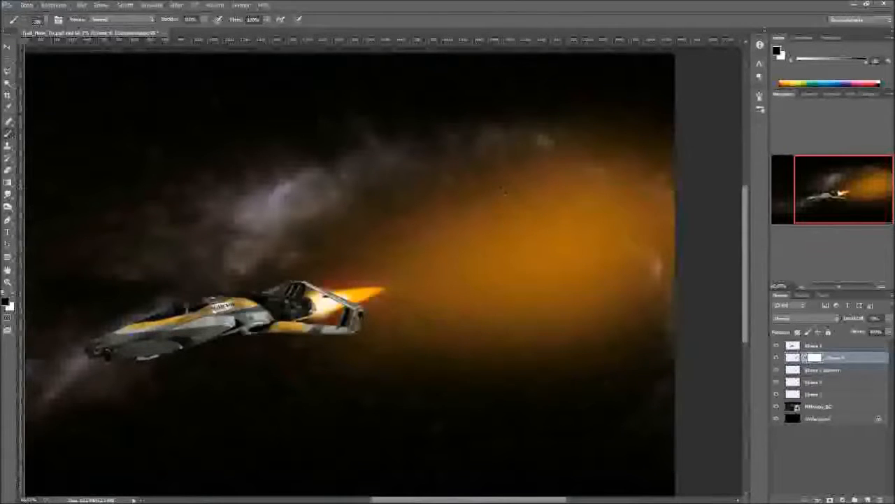
pyautogui.moveTo(173, 22); pyautogui.dragTo(159, 21)
pyautogui.moveTo(152, 23); pyautogui.dragTo(150, 23)
pyautogui.click(885, 286)
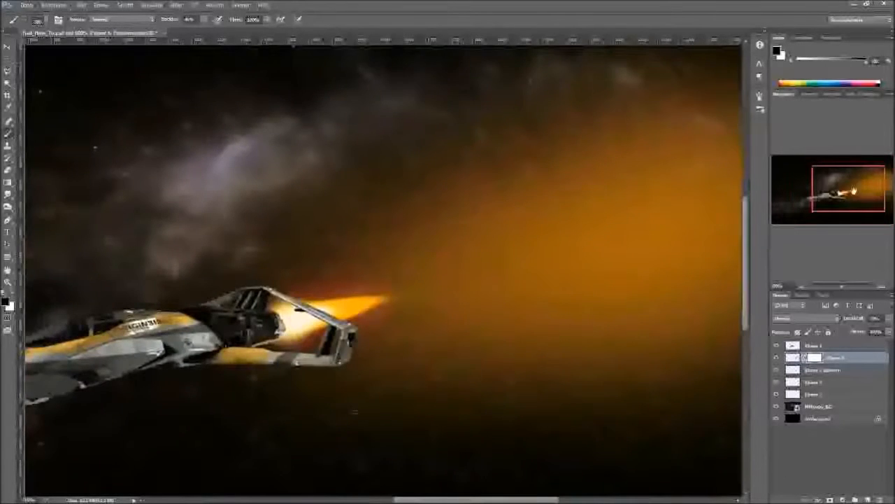
# Paint black cloud strokes on the trail's layer mask to break up the lower edge of the orange trail
pyautogui.moveTo(846, 187); pyautogui.dragTo(856, 189)
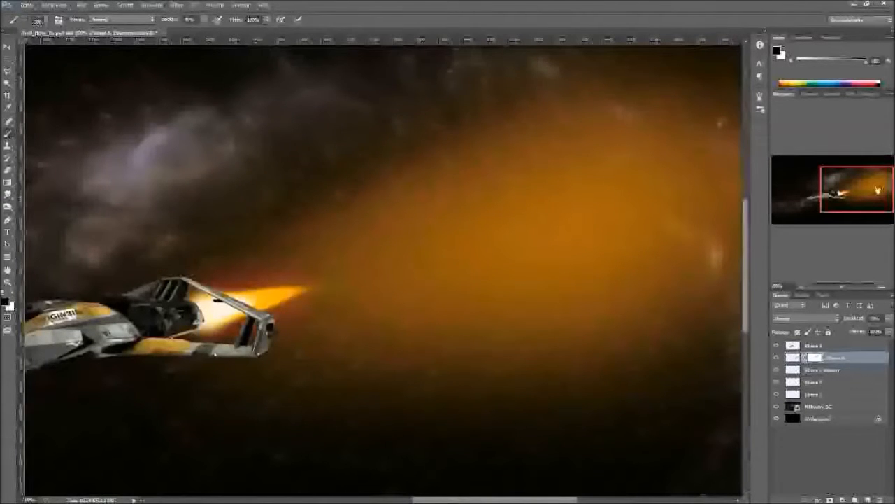
pyautogui.scroll(-3, 384, 272)
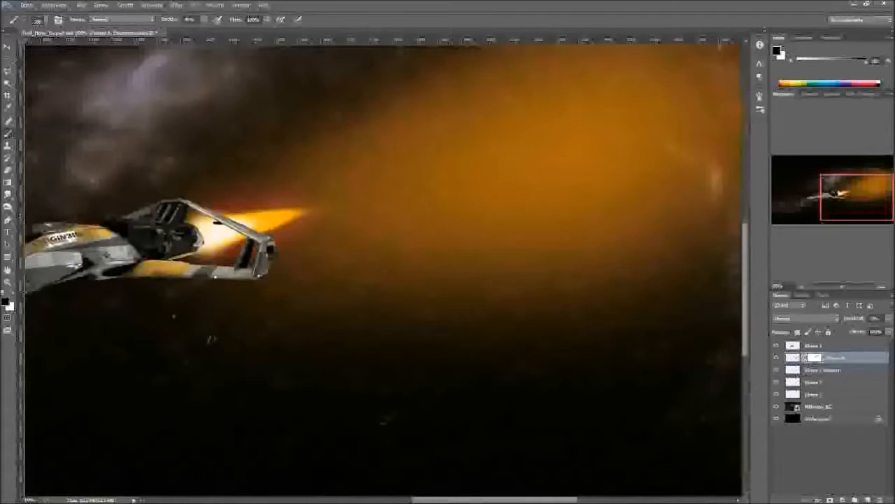
pyautogui.moveTo(689, 233); pyautogui.dragTo(277, 340)
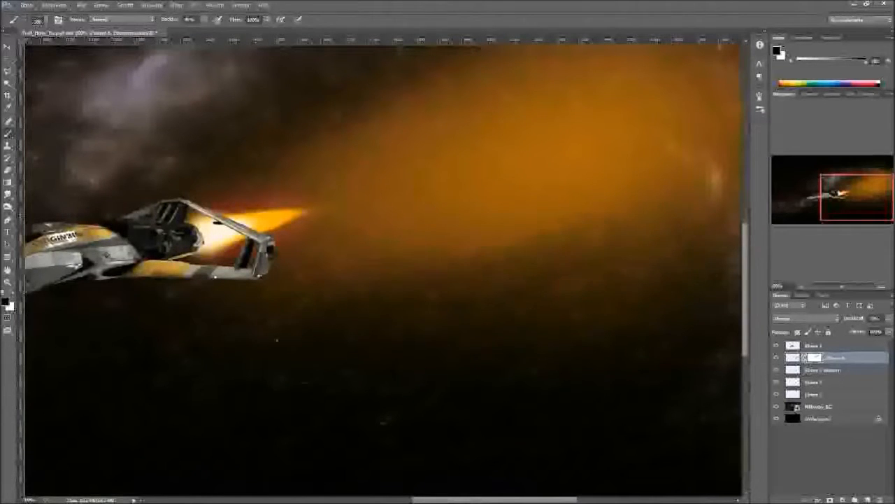
pyautogui.moveTo(400, 331); pyautogui.dragTo(721, 234)
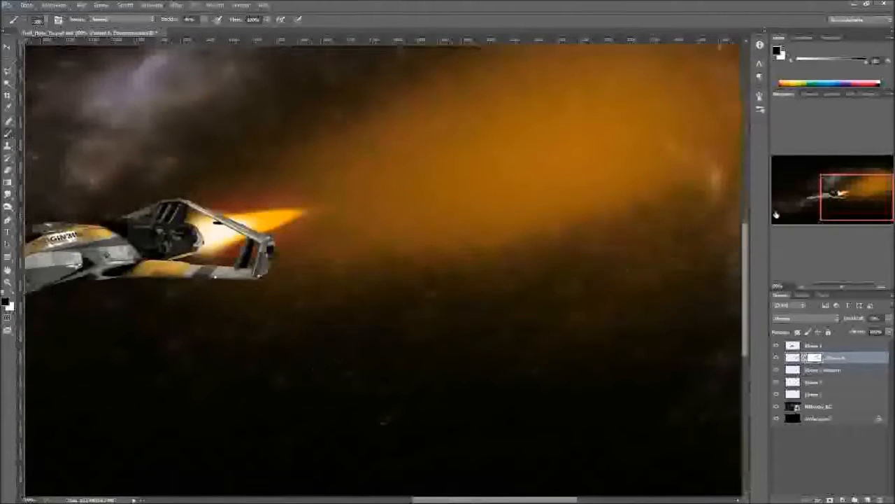
# Paint broad diagonal cloud strokes on the mask across the trail's upper area and along its underside to thin the glow
pyautogui.moveTo(835, 195); pyautogui.dragTo(835, 179)
pyautogui.moveTo(458, 223); pyautogui.dragTo(661, 162)
pyautogui.moveTo(311, 367)
pyautogui.mouseDown()
pyautogui.moveTo(403, 311)
pyautogui.moveTo(664, 214)
pyautogui.mouseUp()
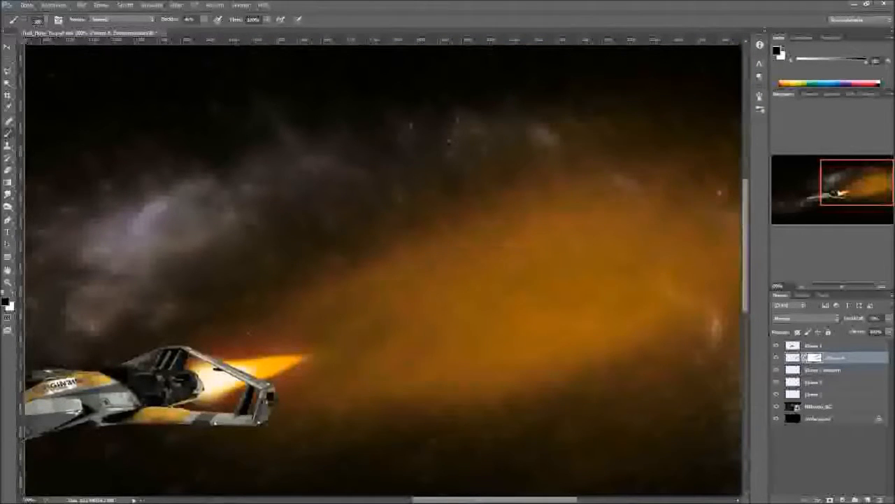
pyautogui.moveTo(386, 402); pyautogui.dragTo(629, 353)
pyautogui.moveTo(475, 392); pyautogui.dragTo(727, 308)
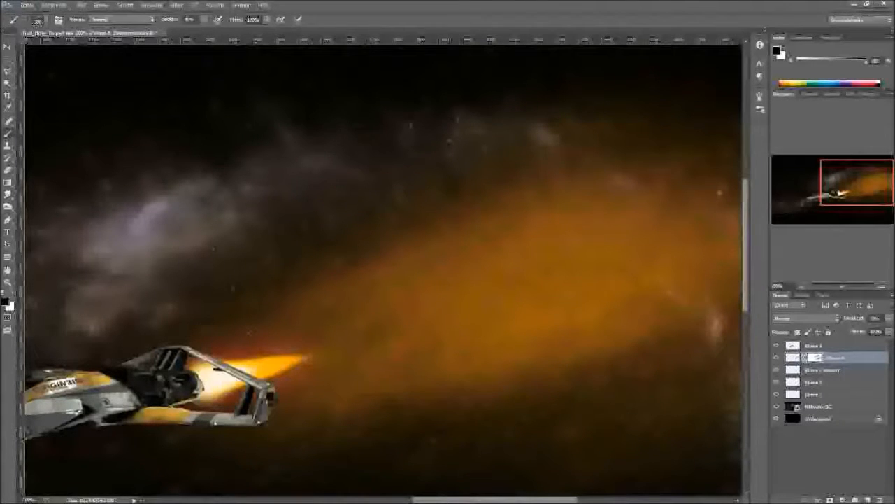
# Mask the upper edge of the orange trail with long diagonal cloud strokes, from above the engine toward the trail's far end
pyautogui.moveTo(357, 262); pyautogui.dragTo(623, 171)
pyautogui.moveTo(226, 288); pyautogui.dragTo(721, 150)
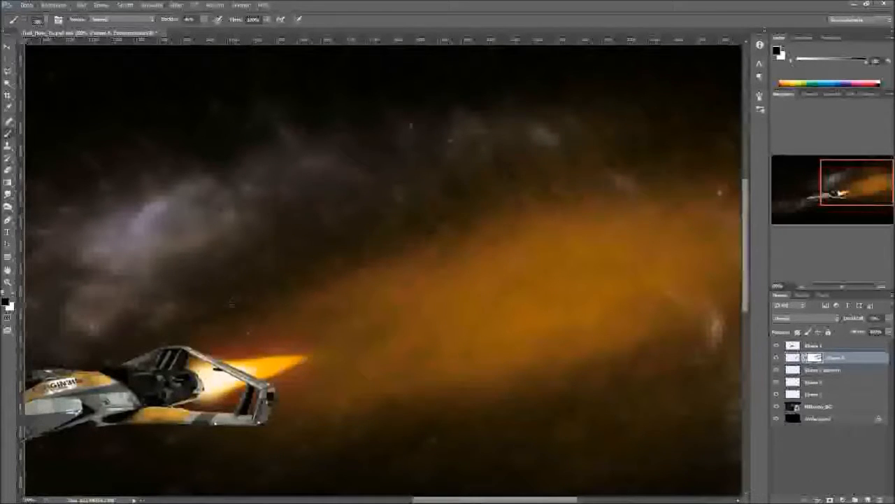
pyautogui.moveTo(364, 255); pyautogui.dragTo(640, 189)
# Mask the trail's underside with more cloud strokes, from its far end back toward the engine, to narrow the glow
pyautogui.moveTo(546, 381); pyautogui.dragTo(689, 336)
pyautogui.moveTo(349, 391); pyautogui.dragTo(727, 279)
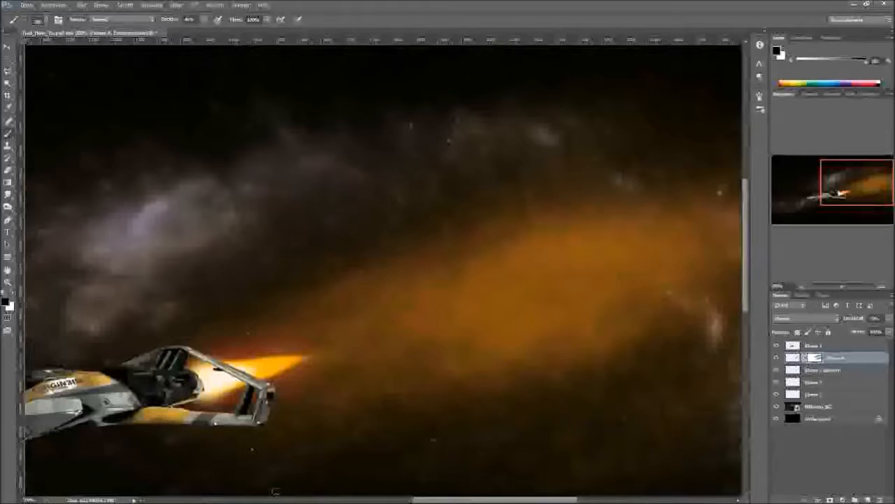
pyautogui.moveTo(420, 374); pyautogui.dragTo(640, 336)
pyautogui.moveTo(350, 395); pyautogui.dragTo(490, 382)
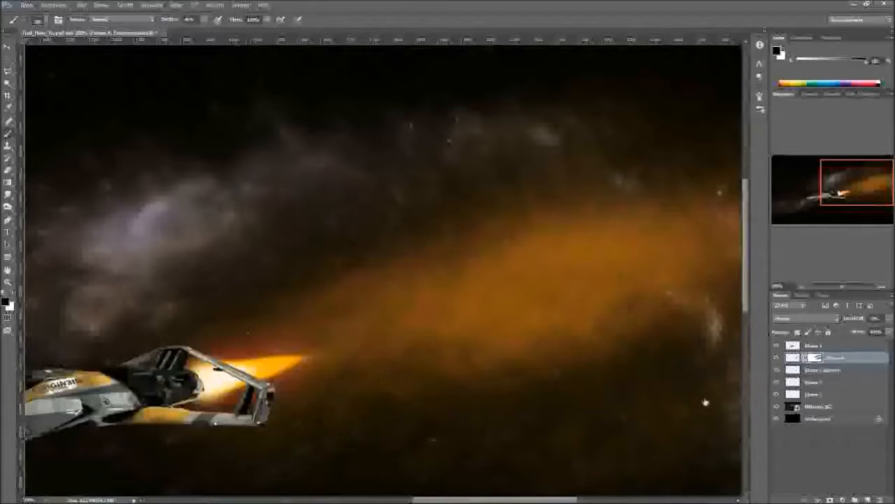
pyautogui.moveTo(872, 190)
pyautogui.mouseDown()
pyautogui.moveTo(851, 198)
pyautogui.moveTo(864, 198)
pyautogui.mouseUp()
pyautogui.moveTo(808, 288); pyautogui.dragTo(801, 287)
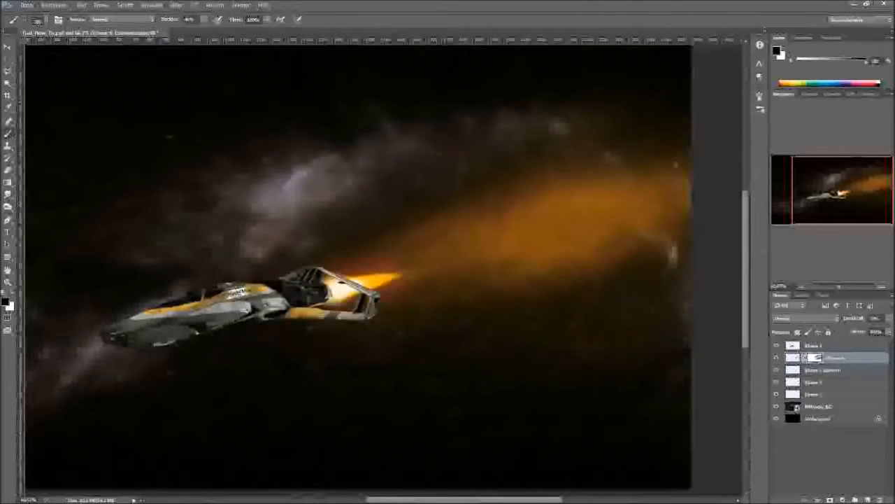
pyautogui.moveTo(624, 269); pyautogui.dragTo(486, 295)
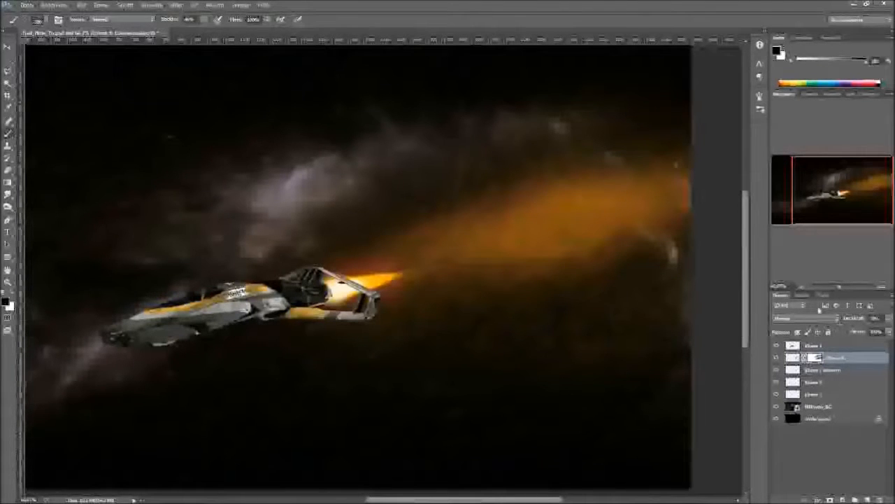
# Move the masked trail closer to the engine and stretch it horizontally with Free Transform past the canvas's right edge
pyautogui.press('v')
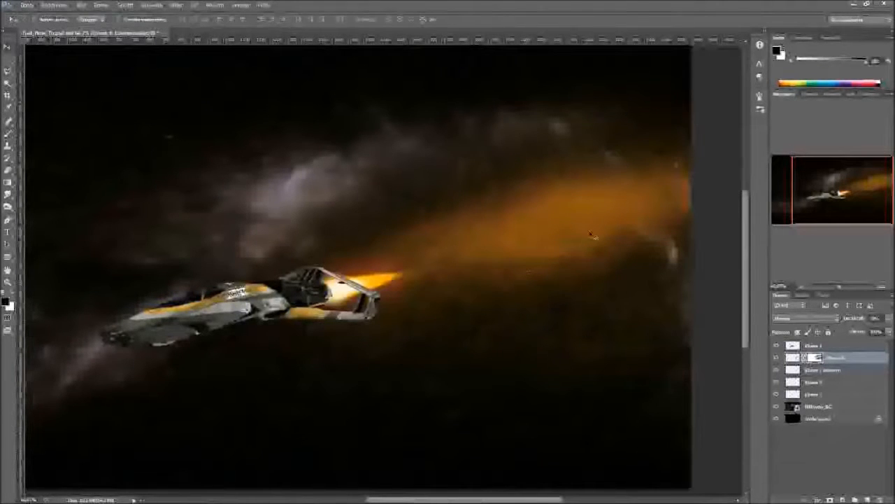
pyautogui.moveTo(590, 236); pyautogui.dragTo(554, 234)
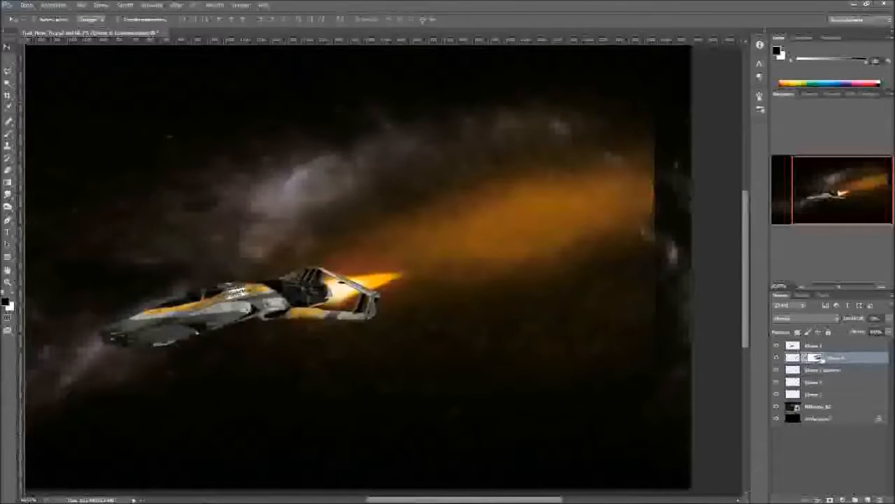
pyautogui.press('b')
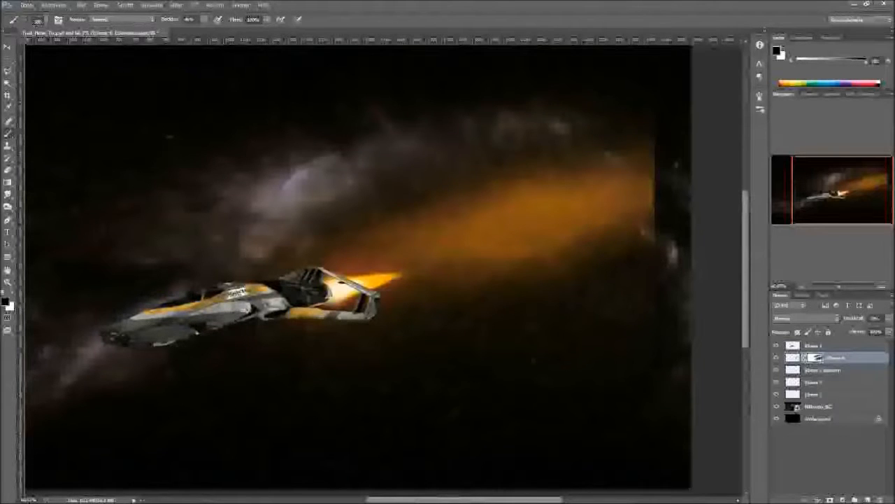
pyautogui.hotkey('ctrl', 't')
pyautogui.moveTo(656, 233); pyautogui.dragTo(705, 232)
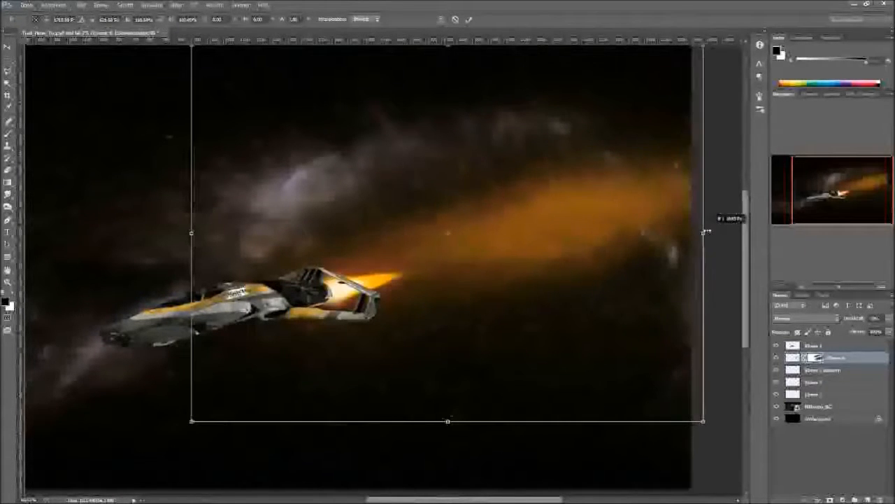
pyautogui.press('Return')
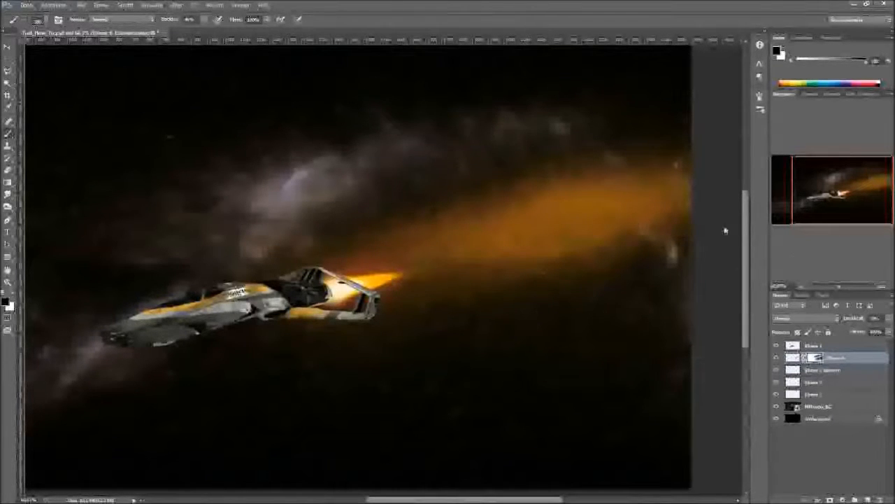
# Fade the core of the trail with a long diagonal mask stroke and lower the trail layer's opacity
pyautogui.moveTo(434, 261); pyautogui.dragTo(741, 179)
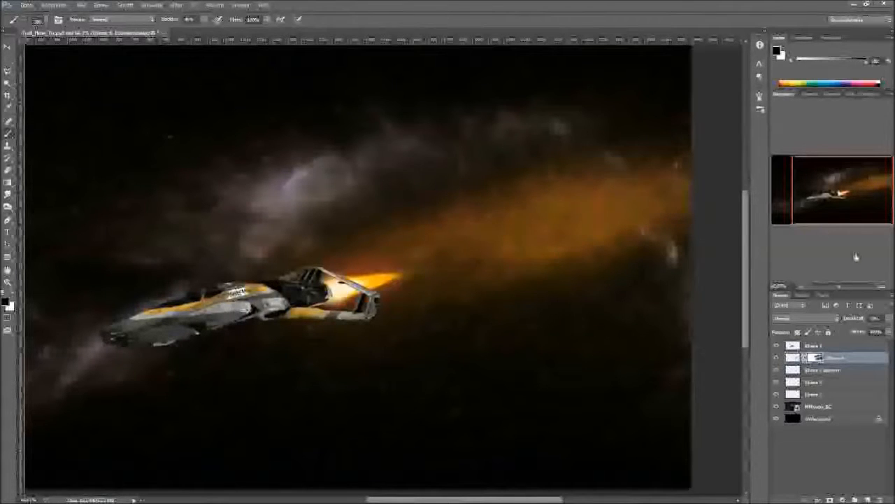
pyautogui.moveTo(859, 319); pyautogui.dragTo(852, 322)
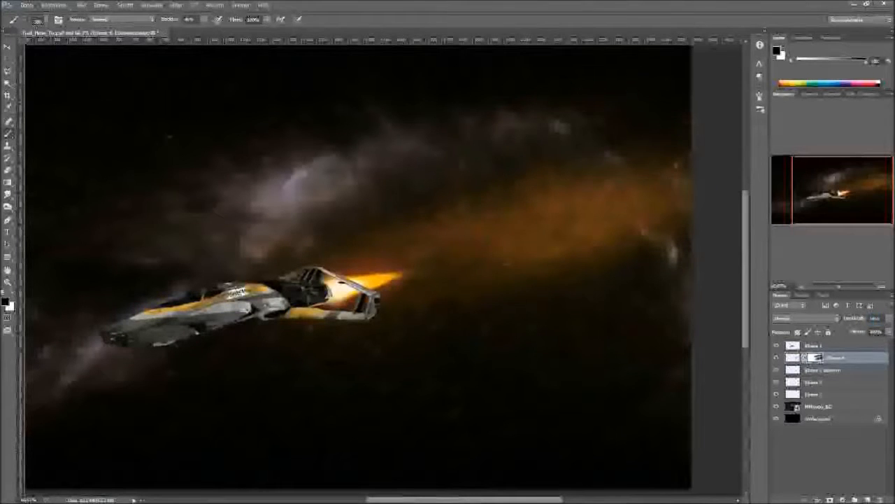
# Nudge the trail slightly into line with the engine flame and compare the image with the trail layer hidden and shown
pyautogui.press('v')
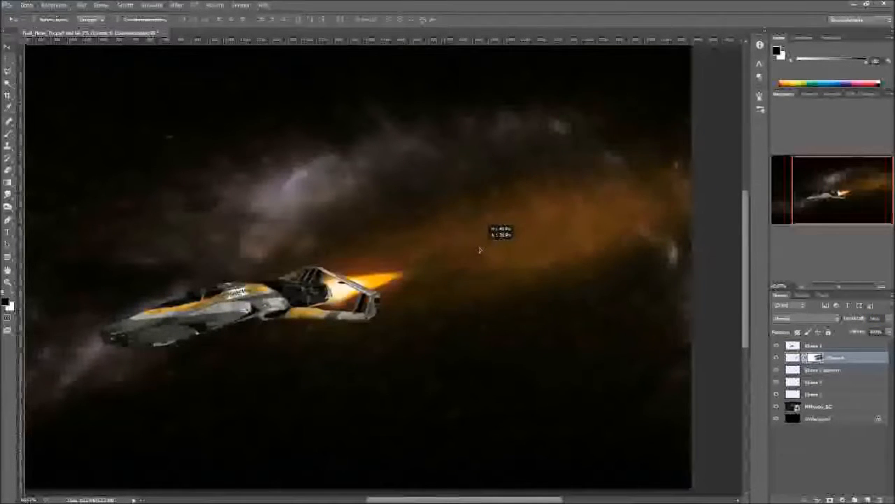
pyautogui.moveTo(477, 250); pyautogui.dragTo(476, 249)
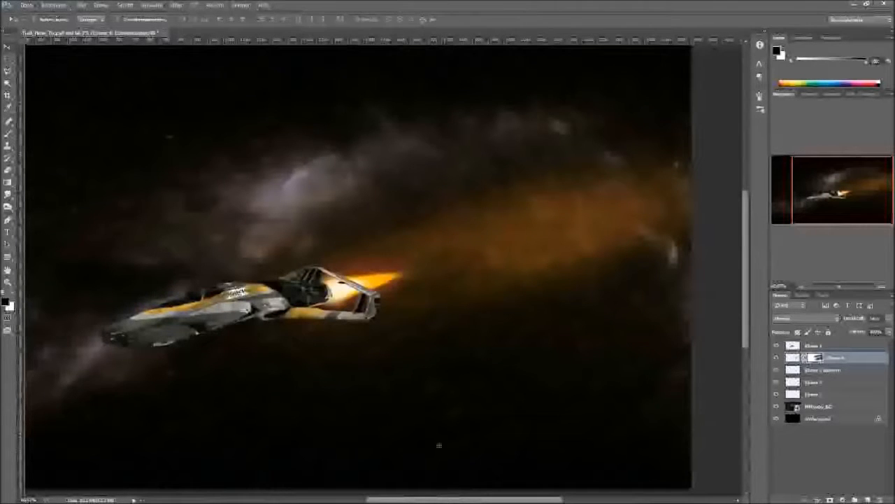
pyautogui.press('b')
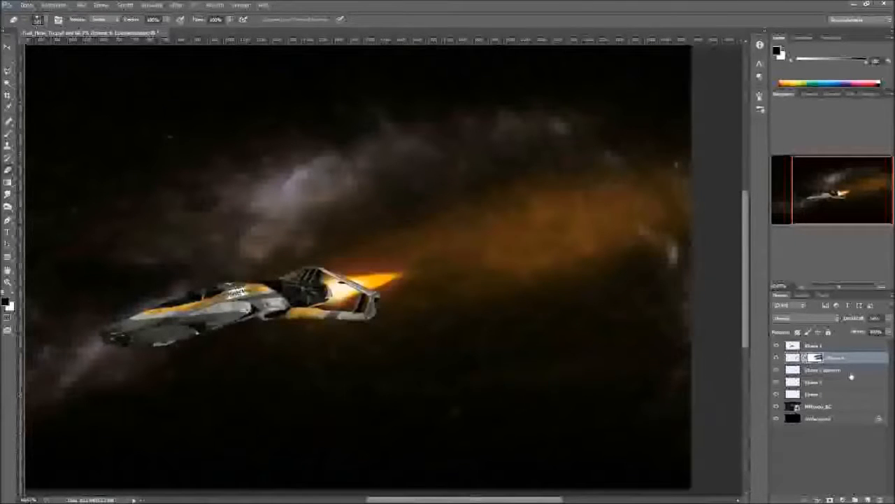
pyautogui.click(776, 357)
pyautogui.click(776, 357)
# Select the trail layer's content and warp its grid to narrow the trail and begin curving it upward behind the ship
pyautogui.click(792, 358)
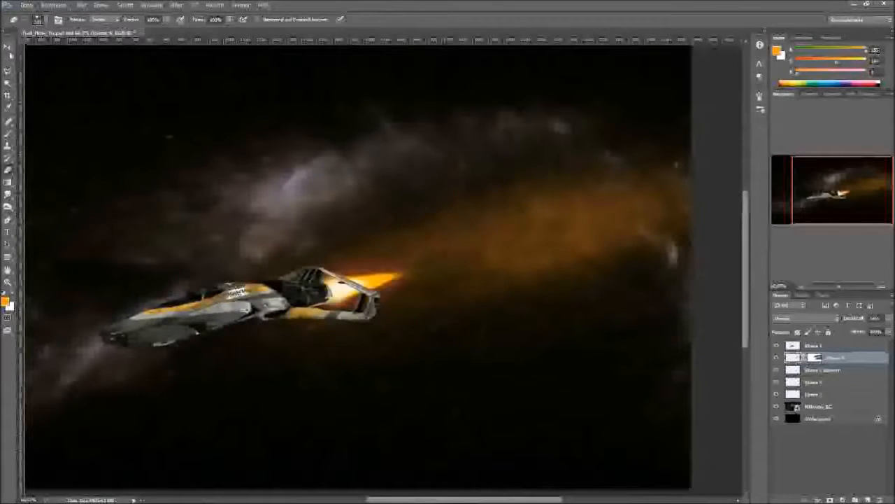
pyautogui.click(8, 46)
pyautogui.hotkey('ctrl', 't')
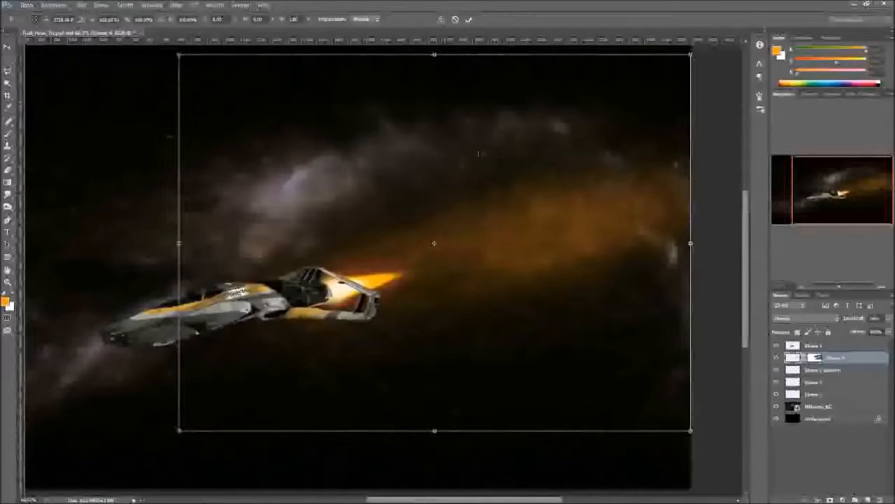
pyautogui.click(441, 20)
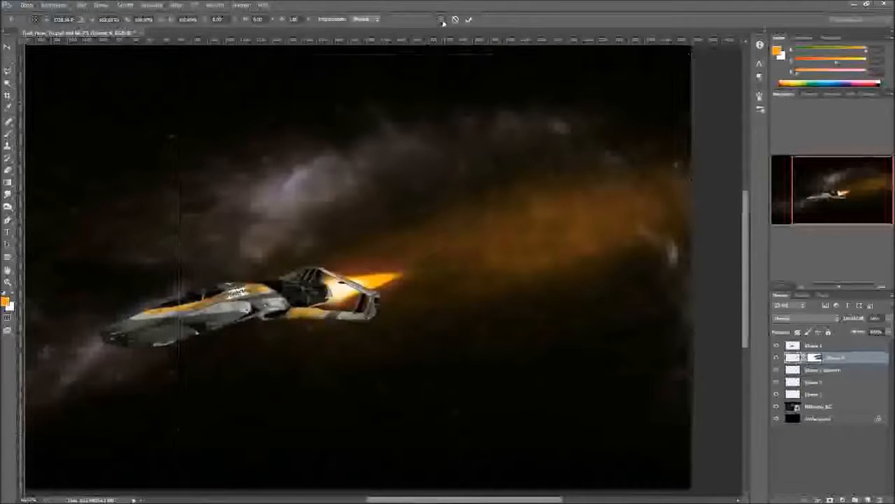
pyautogui.moveTo(440, 122); pyautogui.dragTo(442, 159)
pyautogui.moveTo(682, 213); pyautogui.dragTo(698, 169)
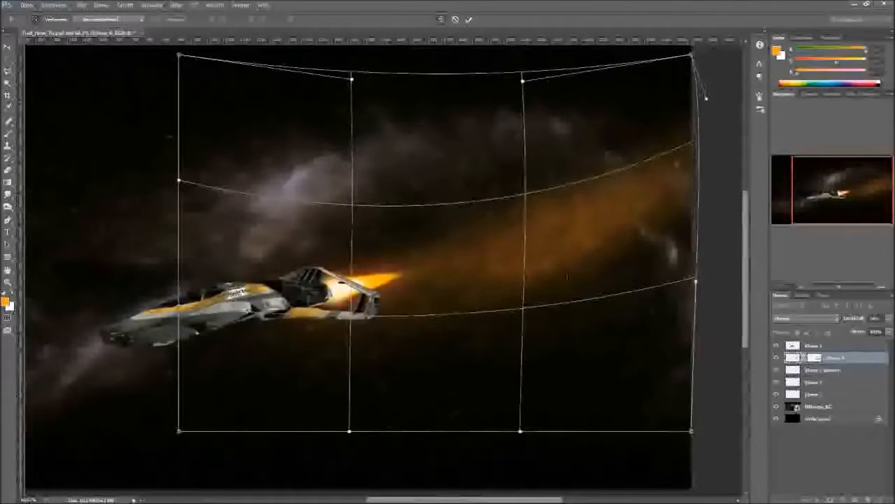
pyautogui.moveTo(423, 357); pyautogui.dragTo(411, 347)
pyautogui.moveTo(610, 268); pyautogui.dragTo(597, 236)
pyautogui.moveTo(546, 114); pyautogui.dragTo(553, 126)
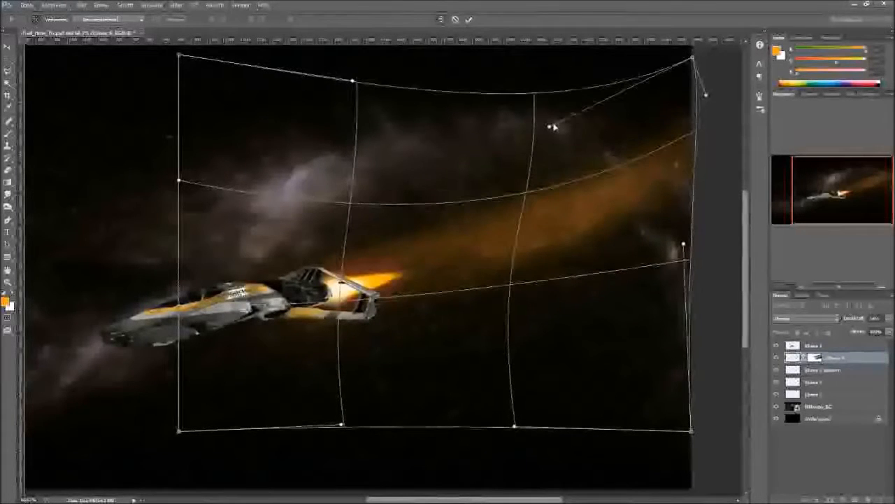
# Pull the warp's outer end up beyond the canvas, realign the inner end with the engine flame, and apply the warp
pyautogui.moveTo(706, 95); pyautogui.dragTo(673, 37)
pyautogui.moveTo(682, 242); pyautogui.dragTo(738, 135)
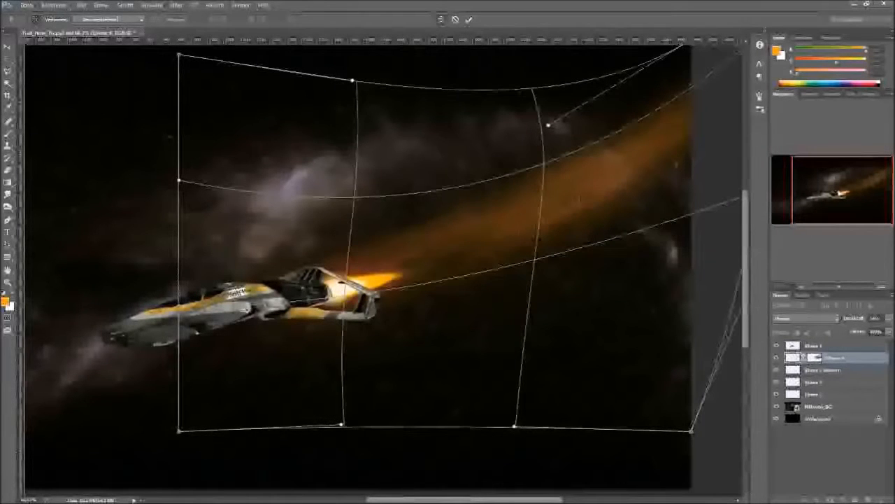
pyautogui.moveTo(508, 221); pyautogui.dragTo(514, 229)
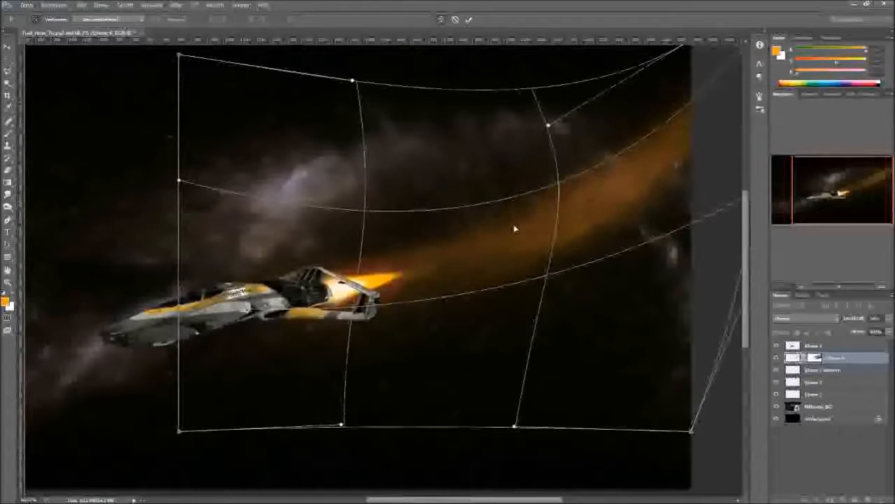
pyautogui.moveTo(462, 338); pyautogui.dragTo(448, 351)
pyautogui.moveTo(437, 238); pyautogui.dragTo(410, 242)
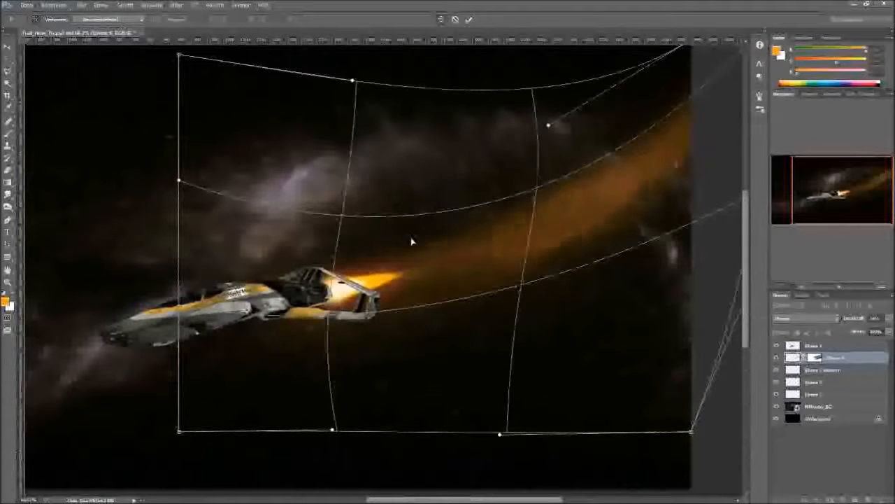
pyautogui.moveTo(672, 196); pyautogui.dragTo(674, 200)
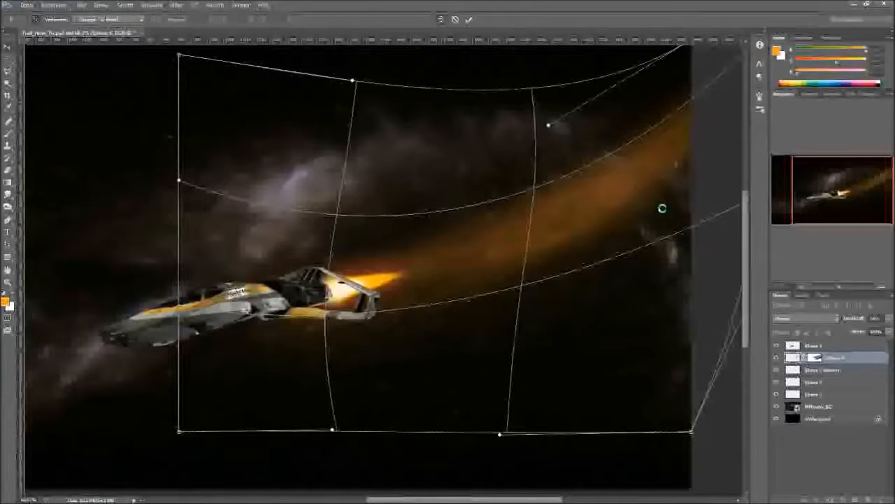
pyautogui.press('Return')
# Try several blend modes in turn on the orange trail layer, starting with Darken, and return it to Normal
pyautogui.click(815, 358)
pyautogui.press('b')
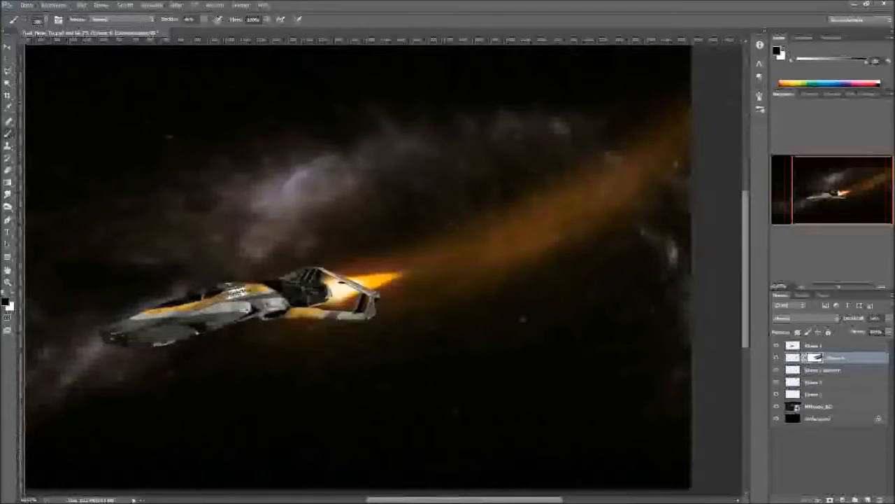
pyautogui.click(819, 319)
pyautogui.click(811, 100)
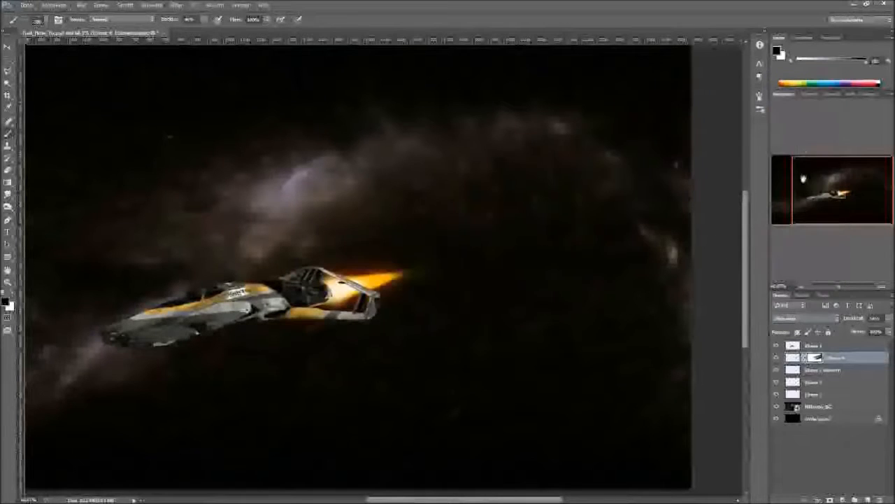
pyautogui.press('Down')
pyautogui.press('Down')
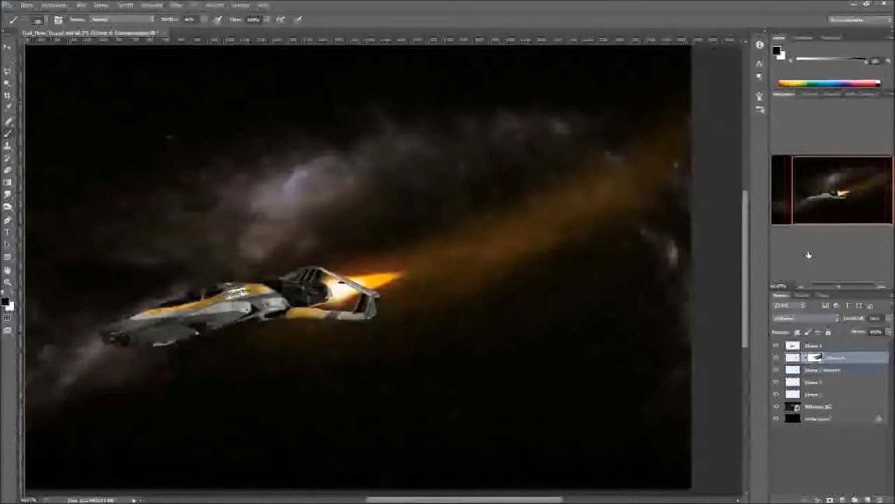
pyautogui.press('Down')
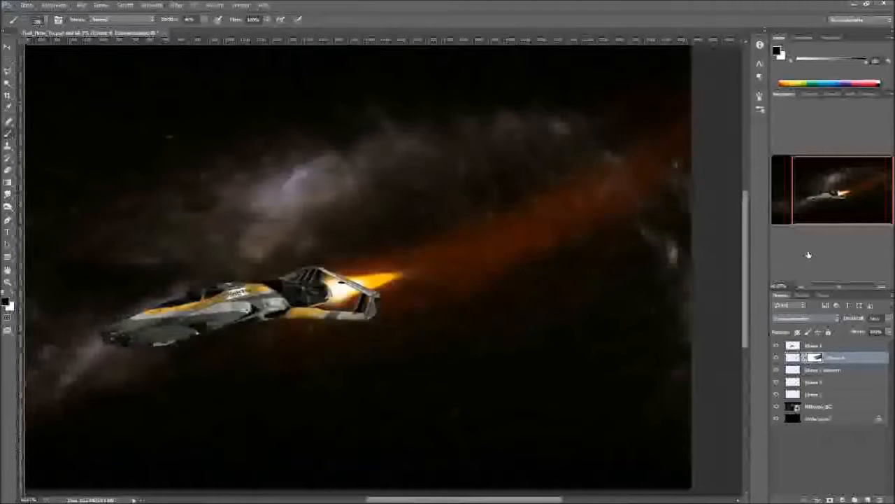
pyautogui.press('Down')
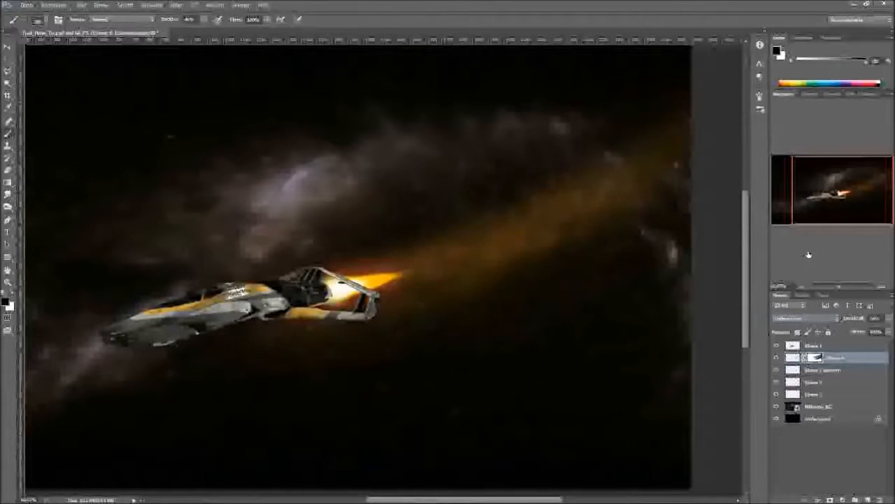
pyautogui.press('Down')
pyautogui.press('Down')
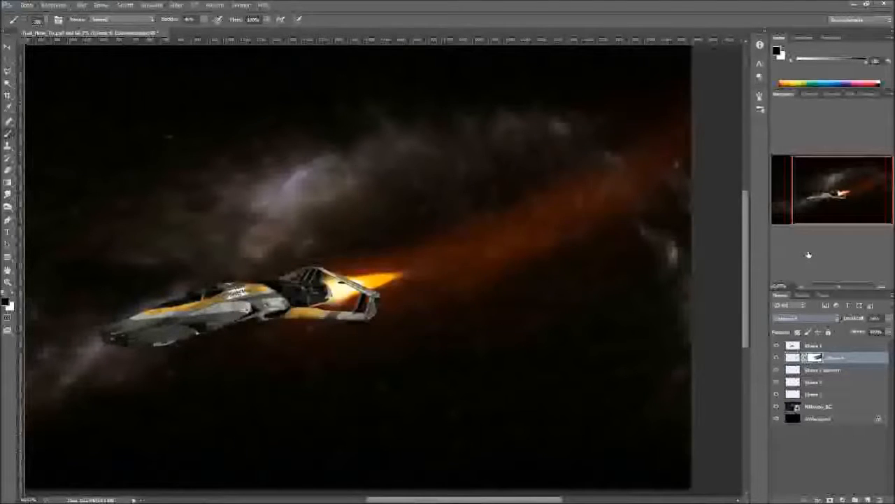
pyautogui.press('Down')
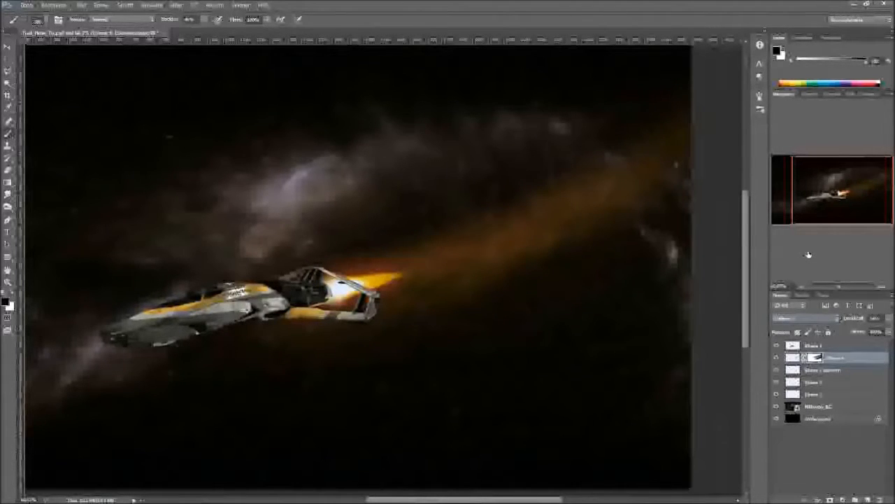
pyautogui.click(805, 319)
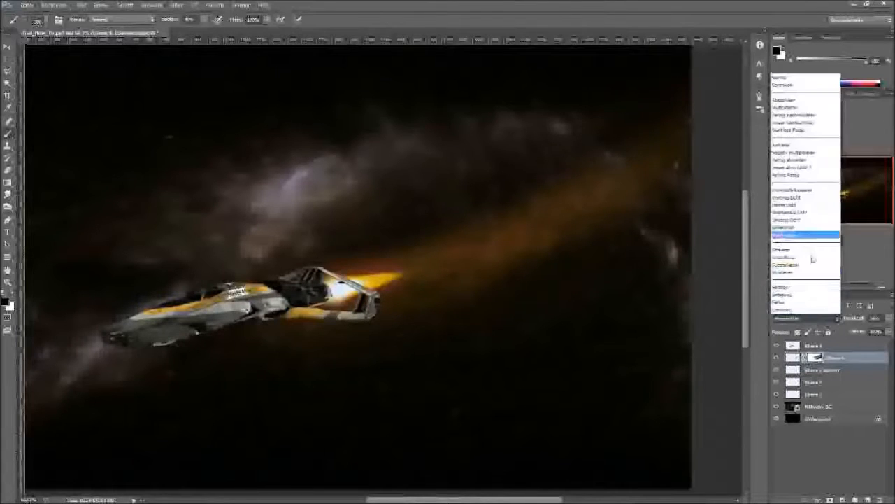
pyautogui.click(789, 80)
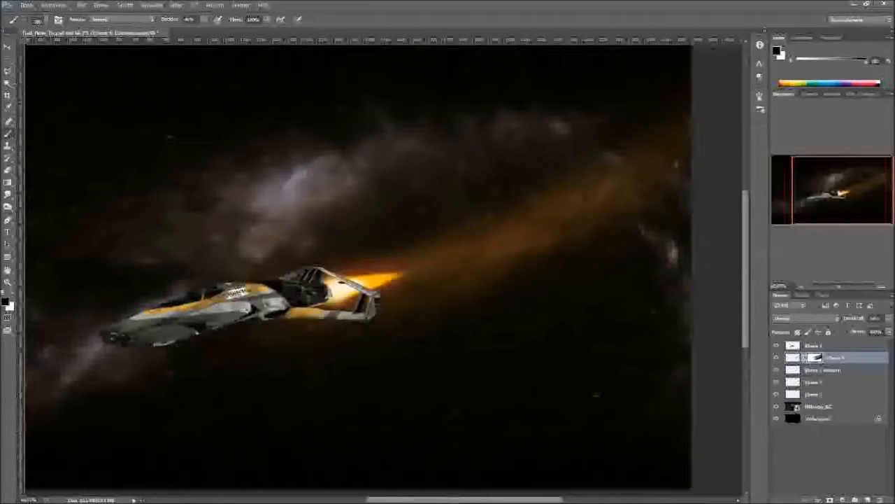
# Toggle the two engine flame layers to tell them apart and select the lower flame layer
pyautogui.click(776, 383)
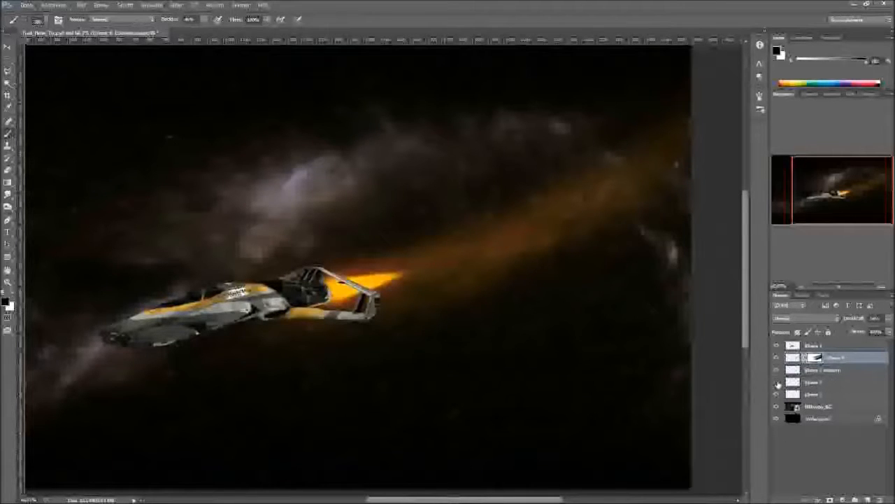
pyautogui.click(777, 383)
pyautogui.click(777, 396)
pyautogui.click(777, 396)
pyautogui.click(848, 396)
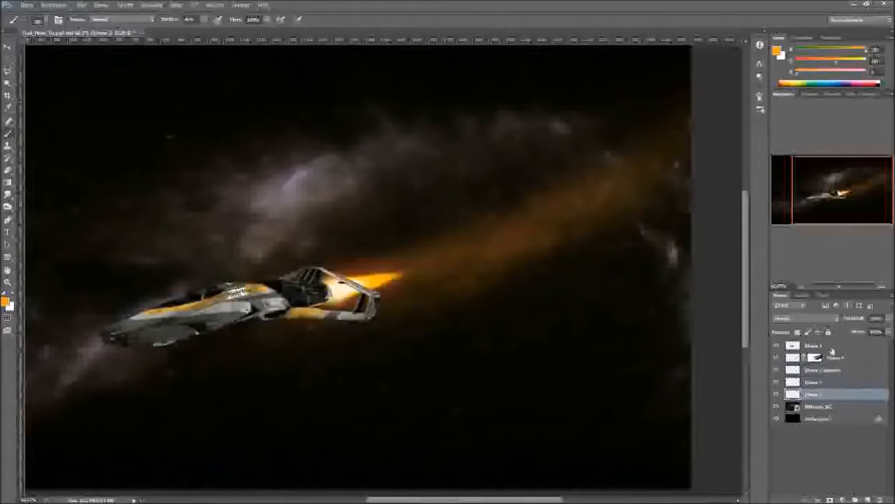
# Try a clipped Curves adjustment on the lower flame layer's red channel and delete the adjustment
pyautogui.click(844, 498)
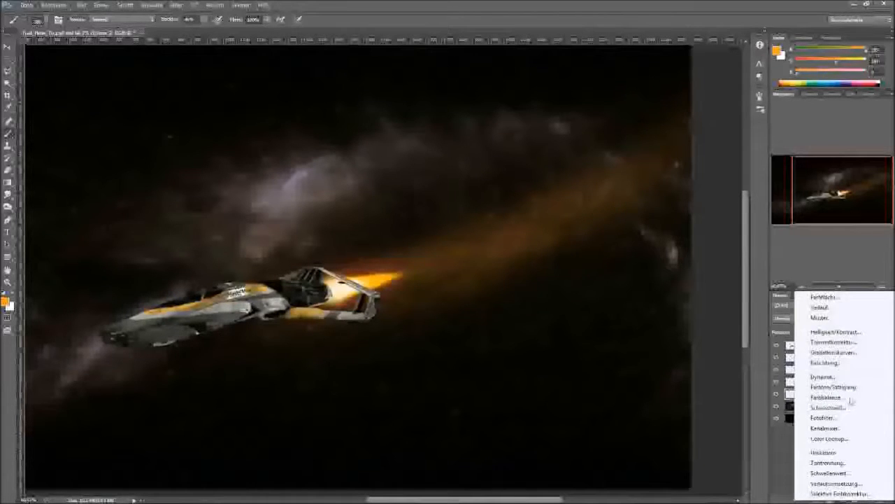
pyautogui.click(835, 353)
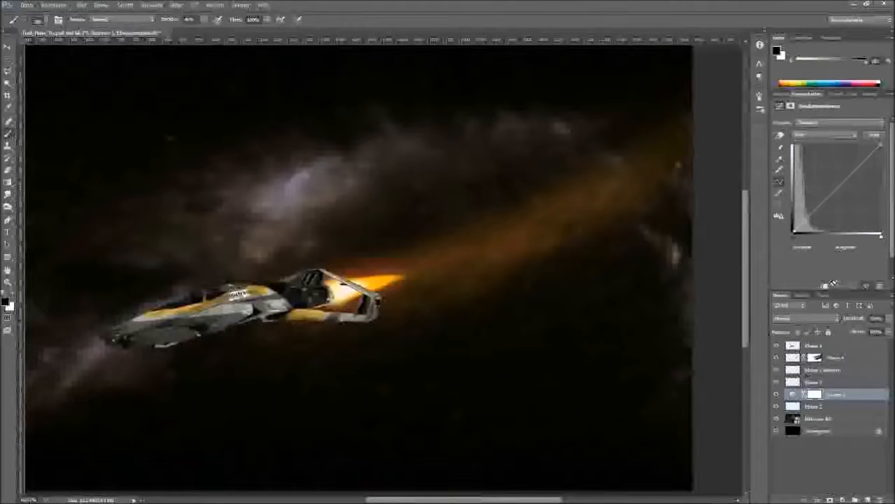
pyautogui.click(825, 285)
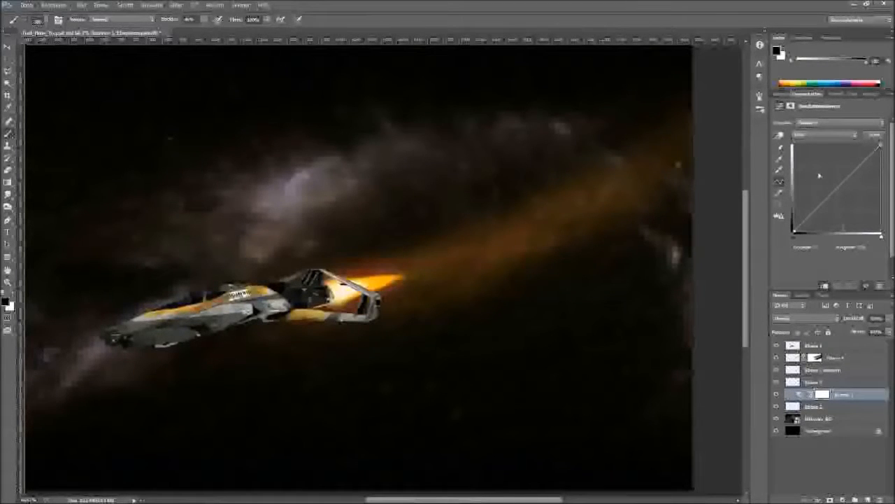
pyautogui.click(858, 136)
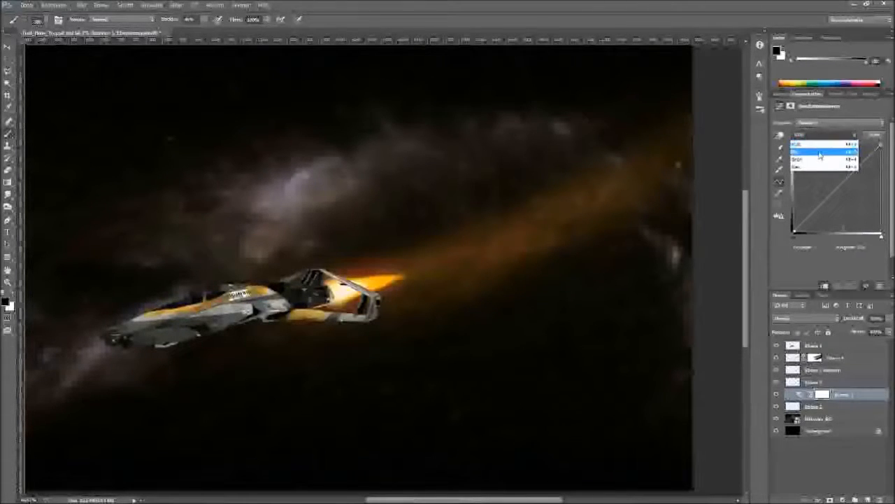
pyautogui.click(822, 153)
pyautogui.click(848, 187)
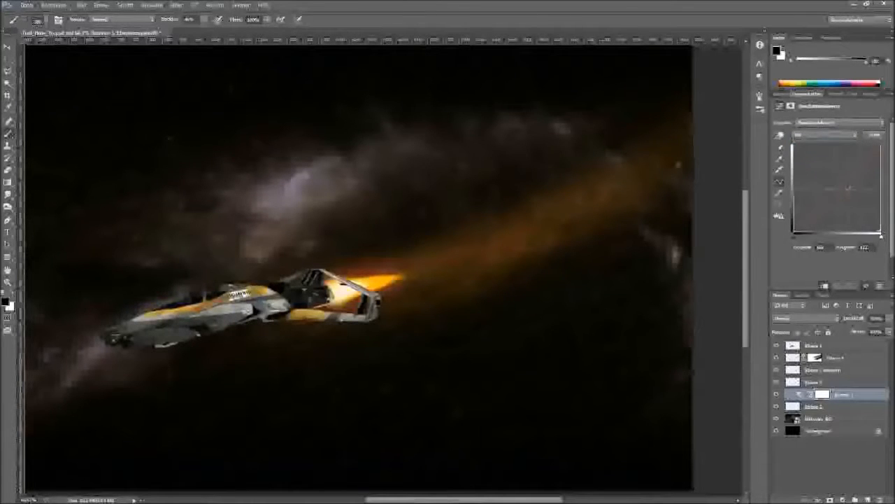
pyautogui.moveTo(848, 187); pyautogui.dragTo(831, 193)
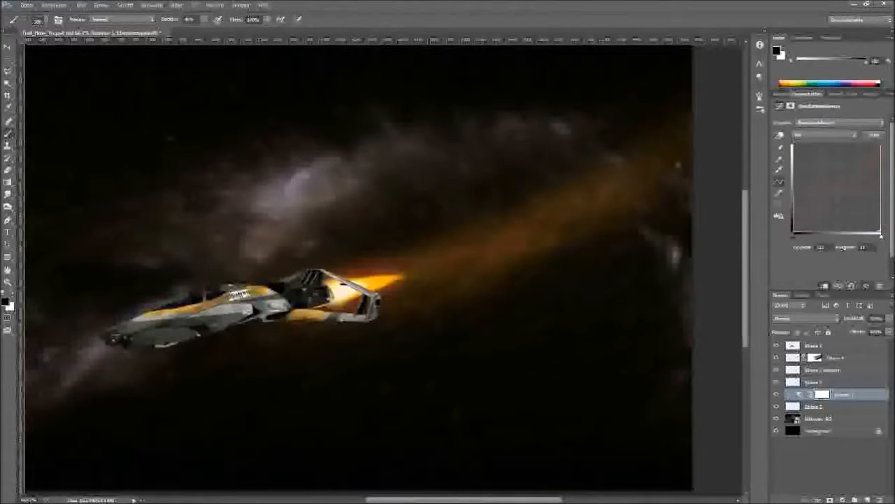
pyautogui.click(860, 398)
pyautogui.press('Delete')
# Add a Hue/Saturation adjustment clipped to the lower flame layer, shifting the flame's hue toward red, raising saturation and reducing lightness
pyautogui.click(855, 499)
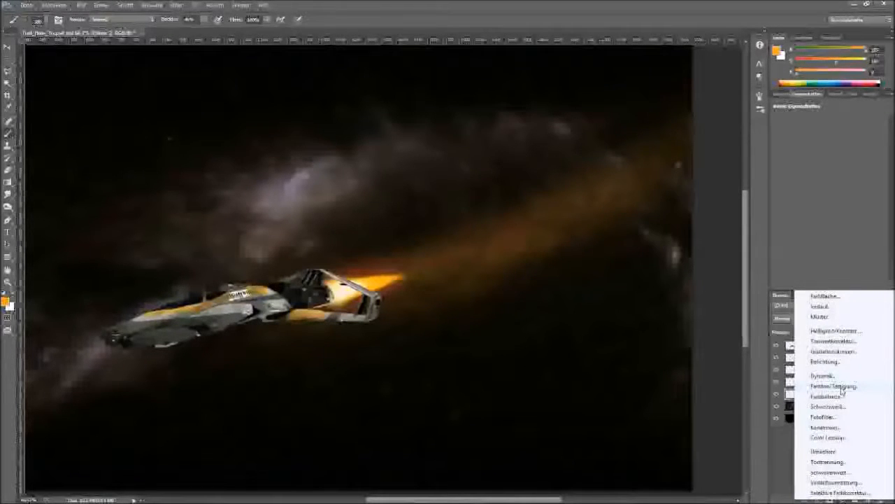
pyautogui.click(833, 386)
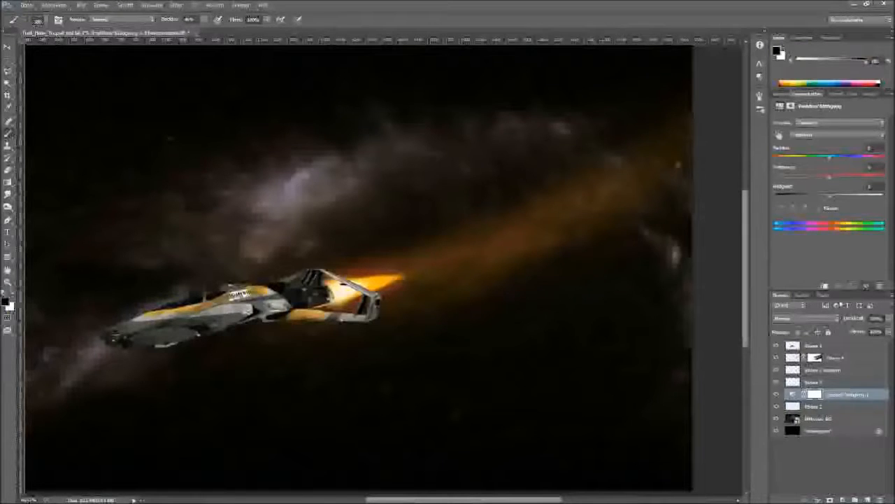
pyautogui.moveTo(829, 160)
pyautogui.mouseDown()
pyautogui.moveTo(814, 160)
pyautogui.moveTo(824, 160)
pyautogui.mouseUp()
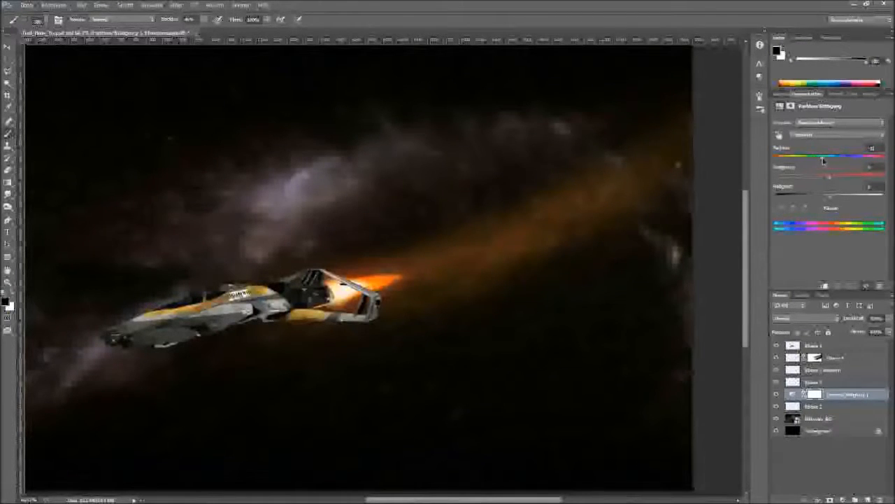
pyautogui.click(825, 287)
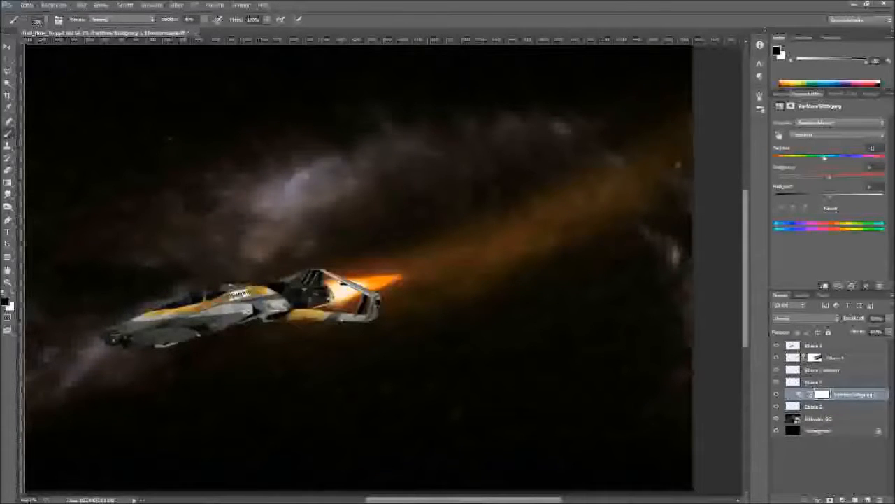
pyautogui.moveTo(816, 160)
pyautogui.mouseDown()
pyautogui.moveTo(772, 164)
pyautogui.moveTo(883, 158)
pyautogui.moveTo(816, 164)
pyautogui.moveTo(830, 163)
pyautogui.mouseUp()
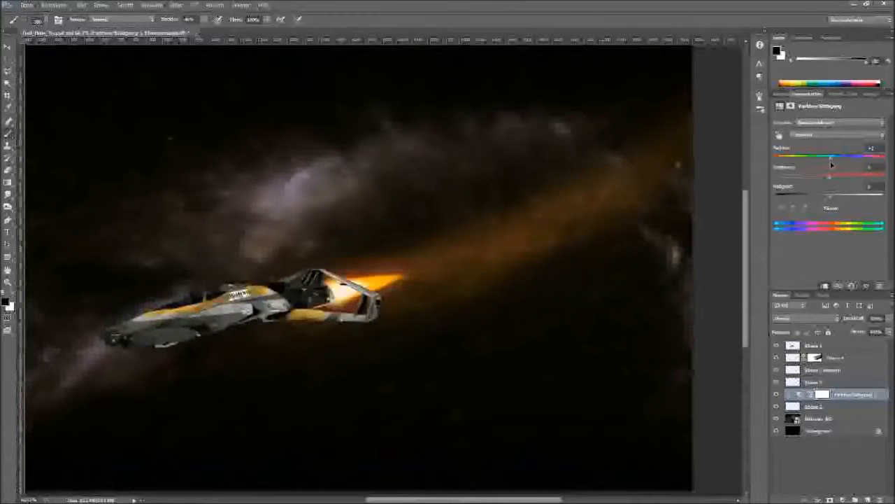
pyautogui.moveTo(831, 196); pyautogui.dragTo(818, 168)
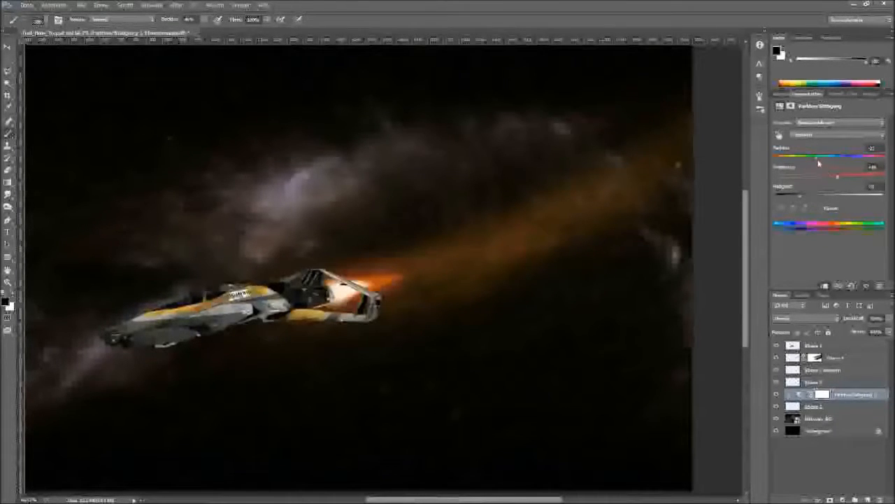
pyautogui.moveTo(817, 161)
pyautogui.mouseDown()
pyautogui.moveTo(809, 162)
pyautogui.moveTo(827, 162)
pyautogui.mouseUp()
pyautogui.moveTo(833, 181); pyautogui.dragTo(886, 182)
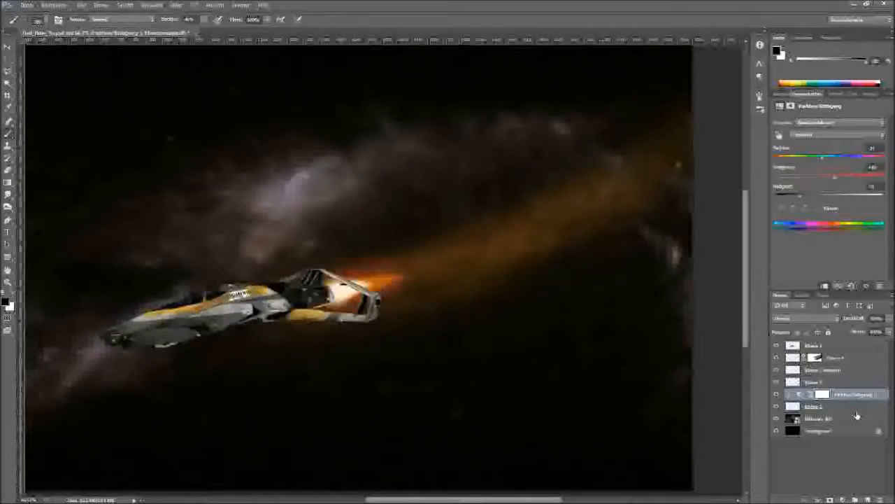
# Group the trail and flame layers with their adjustment as "Schweif" and nudge the group slightly toward the ship
pyautogui.click(860, 358)
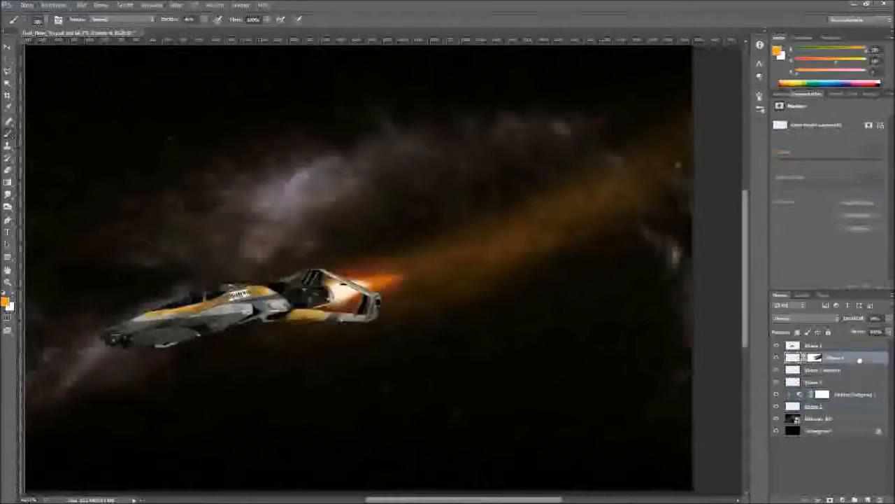
pyautogui.keyDown('shift'); pyautogui.click(862, 413); pyautogui.keyUp('shift')
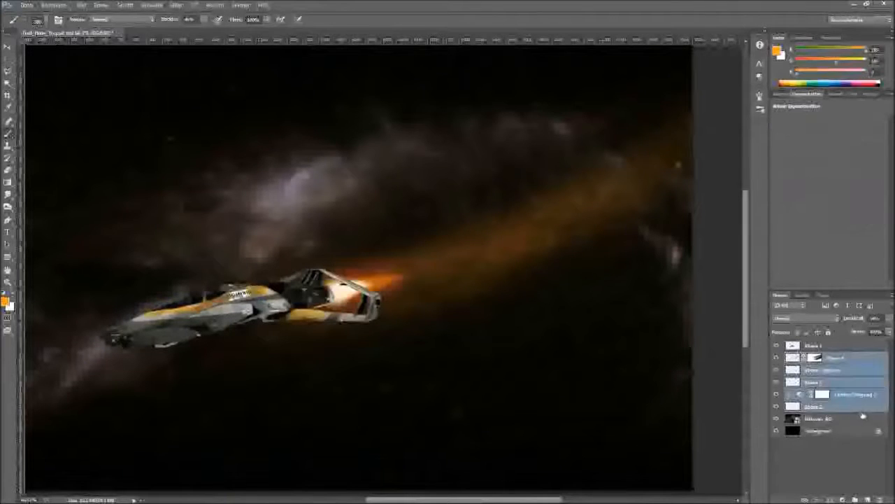
pyautogui.moveTo(861, 358); pyautogui.dragTo(855, 498)
pyautogui.doubleClick(820, 356)
pyautogui.write('Schweif')
pyautogui.press('Return')
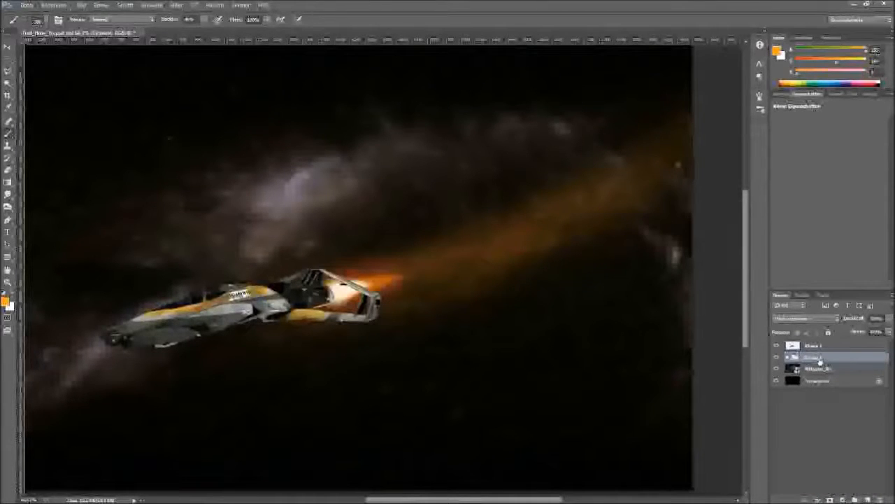
pyautogui.press('v')
pyautogui.moveTo(472, 260)
pyautogui.mouseDown()
pyautogui.moveTo(437, 265)
pyautogui.moveTo(483, 248)
pyautogui.moveTo(466, 261)
pyautogui.mouseUp()
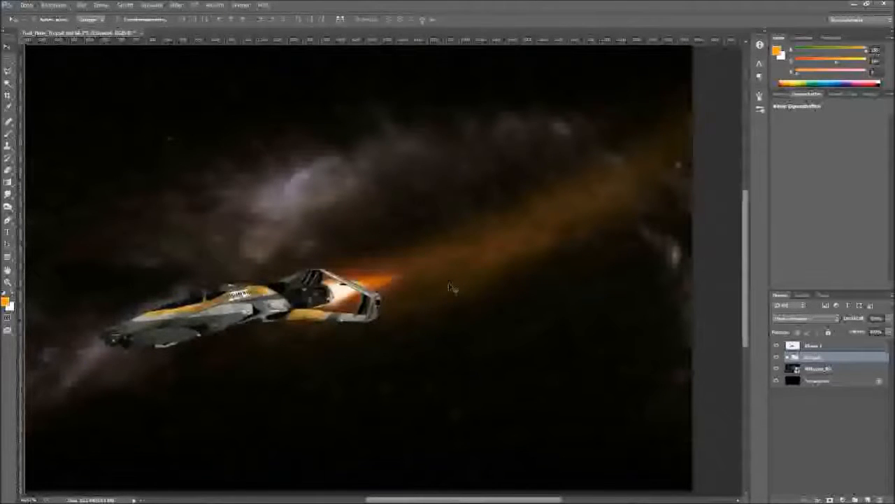
# Create a new layer above the spaceship layer and fill it with the default black foreground colour
pyautogui.click(832, 346)
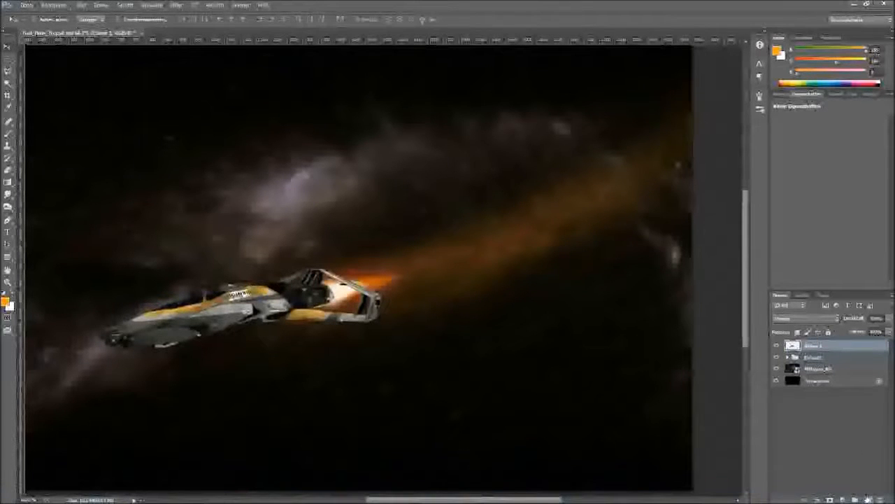
pyautogui.click(868, 498)
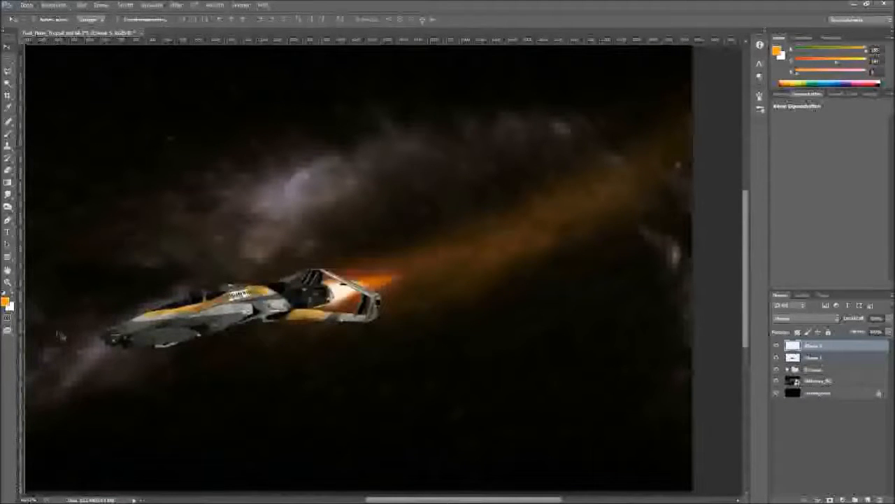
pyautogui.press('d')
pyautogui.hotkey('shift', 'F5')
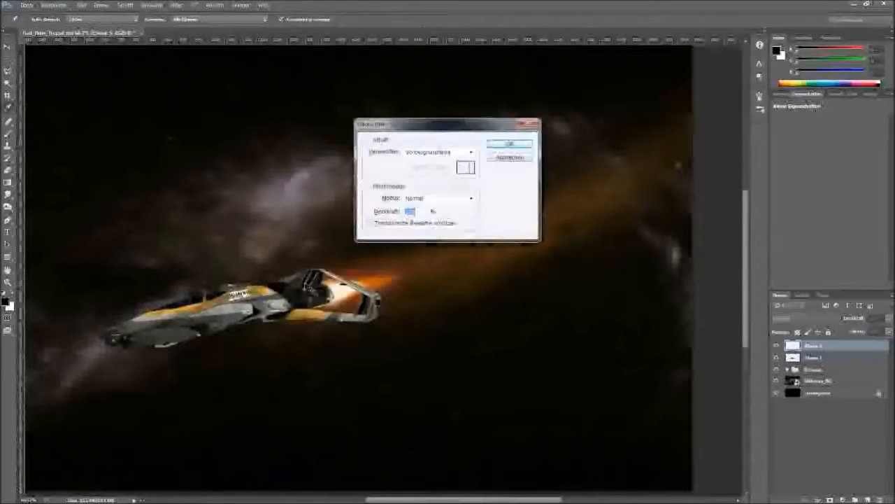
pyautogui.press('Return')
pyautogui.press('v')
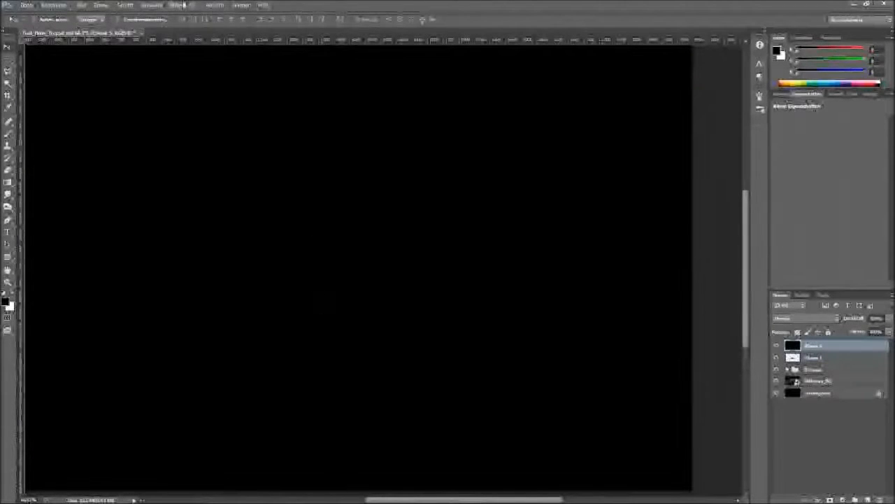
# Render a lens flare on the black layer near the picture's centre, using the 50-300 mm zoom lens at 100% brightness
pyautogui.click(180, 6)
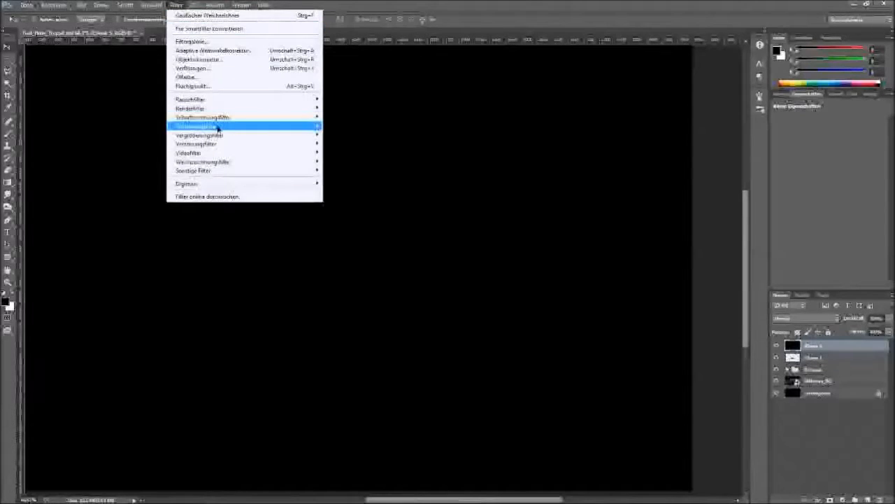
pyautogui.moveTo(216, 112)
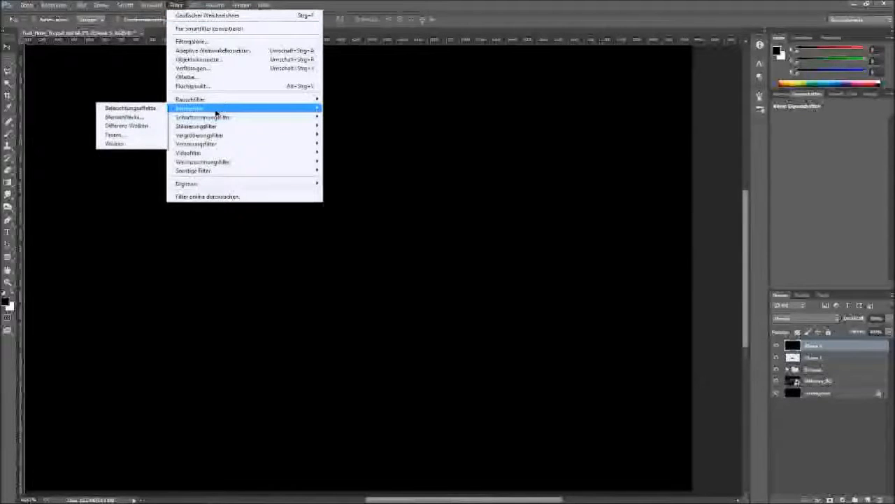
pyautogui.click(122, 118)
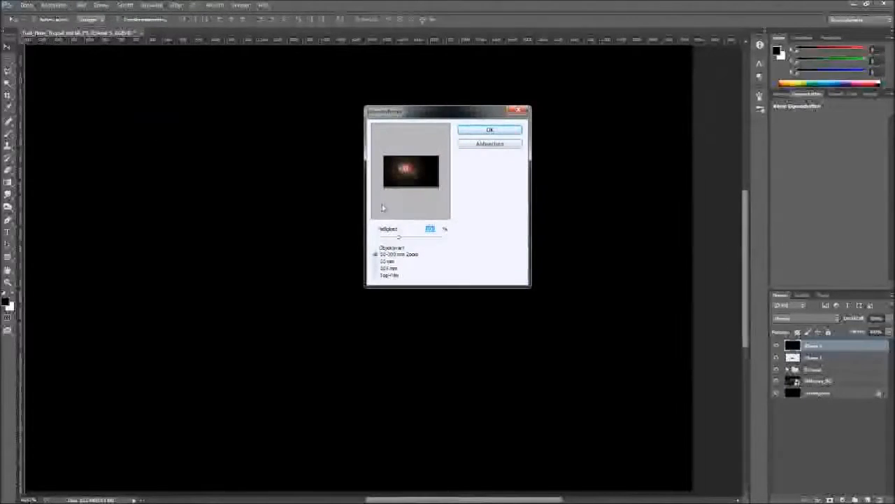
pyautogui.click(375, 276)
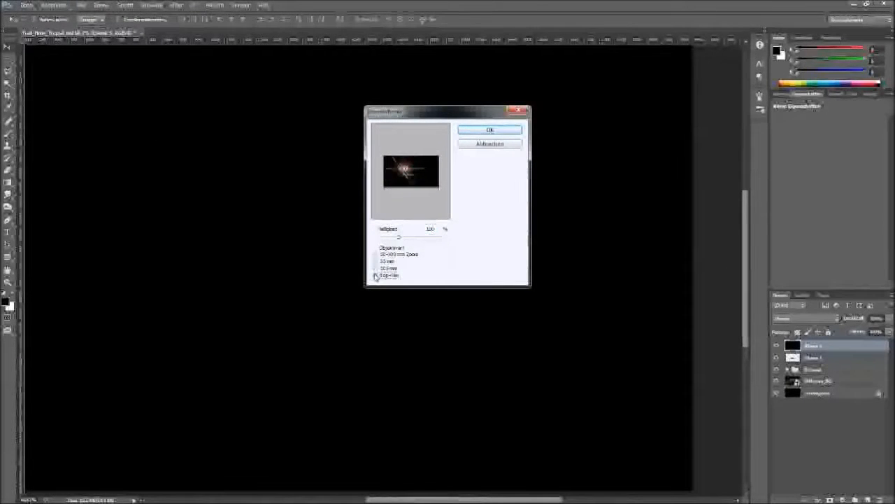
pyautogui.click(376, 268)
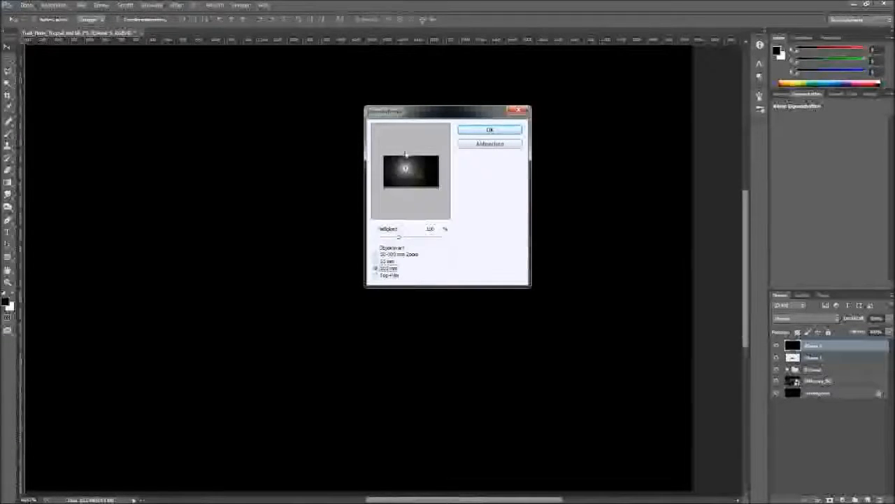
pyautogui.click(409, 174)
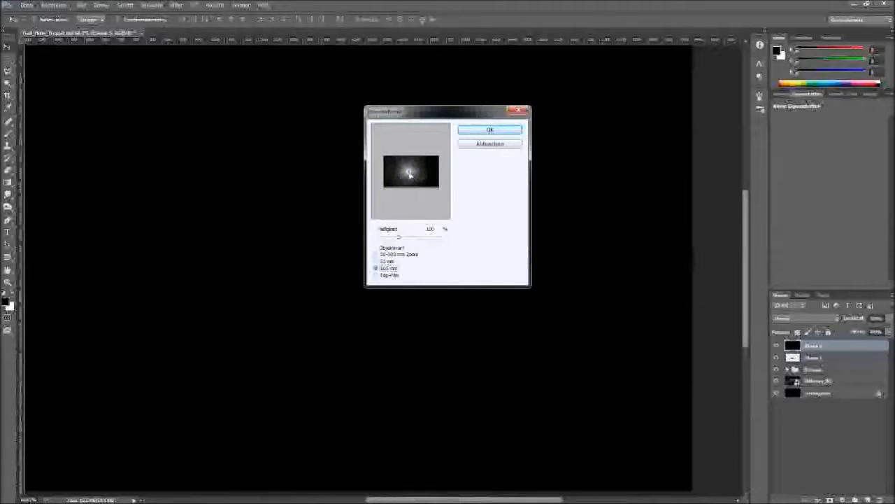
pyautogui.click(377, 261)
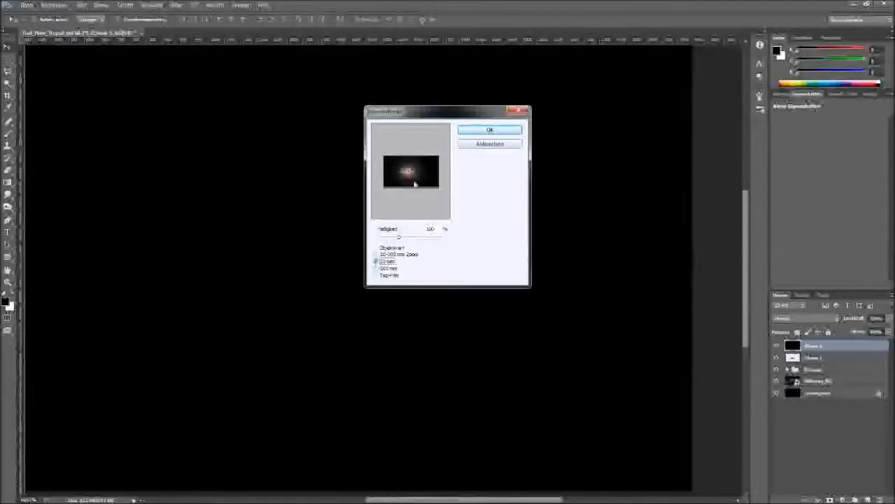
pyautogui.click(376, 254)
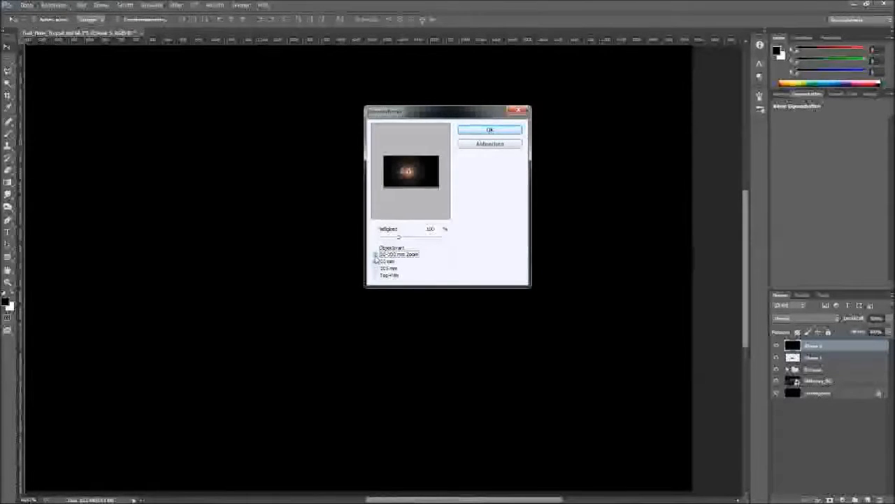
pyautogui.click(412, 170)
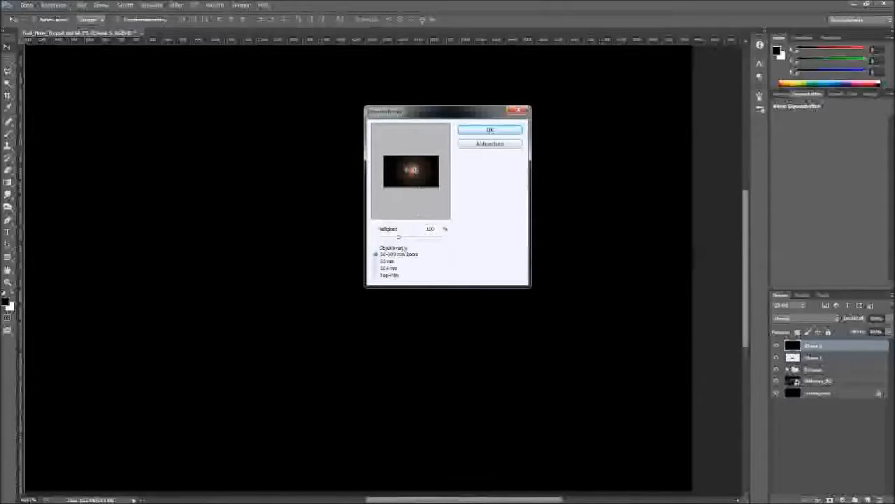
pyautogui.click(416, 170)
pyautogui.click(490, 131)
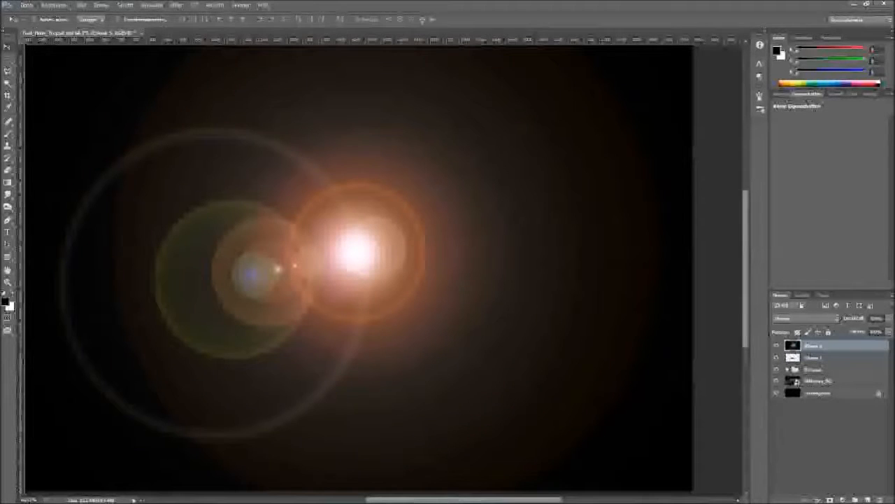
# Try the Screen blend mode on the lens flare layer and undo it
pyautogui.click(803, 319)
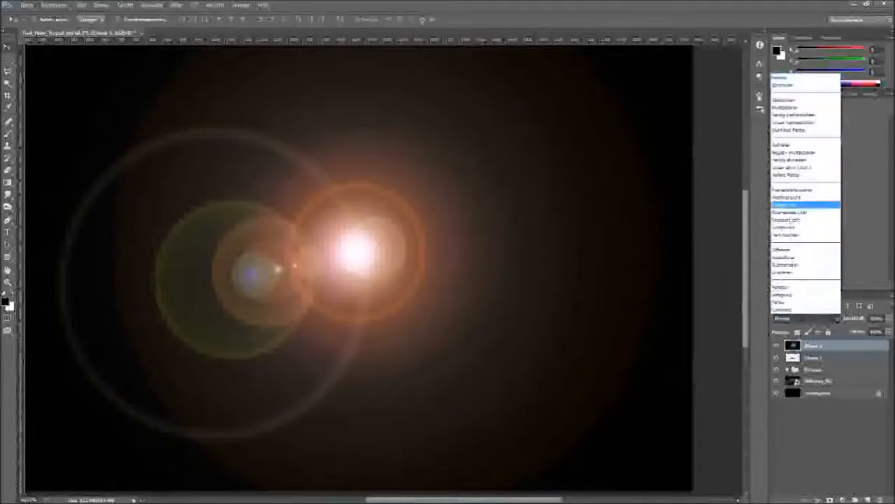
pyautogui.click(803, 154)
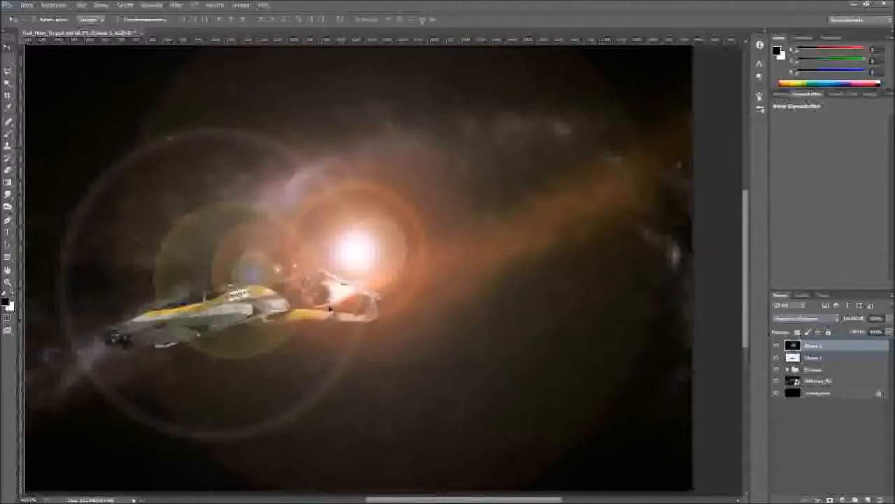
pyautogui.hotkey('ctrl', 'z')
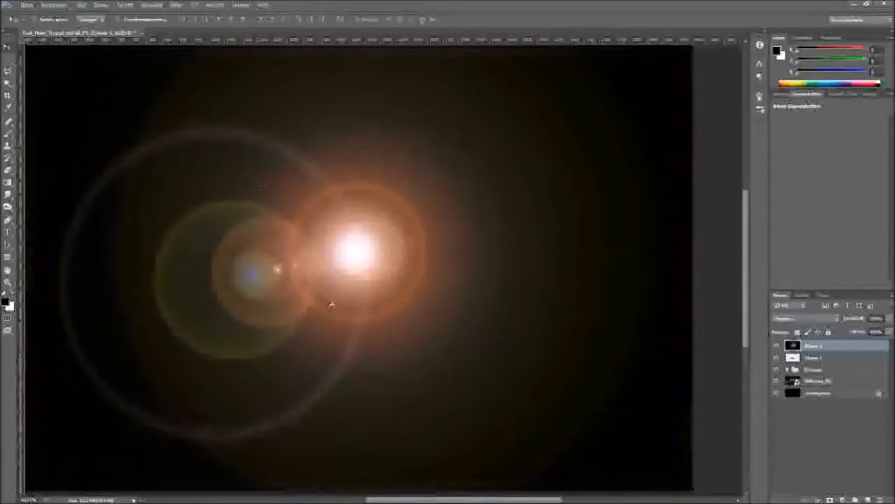
# Redo the lens flare on the plain black layer with the 50-300 mm zoom lens, centred slightly further left and lower
pyautogui.click(176, 5)
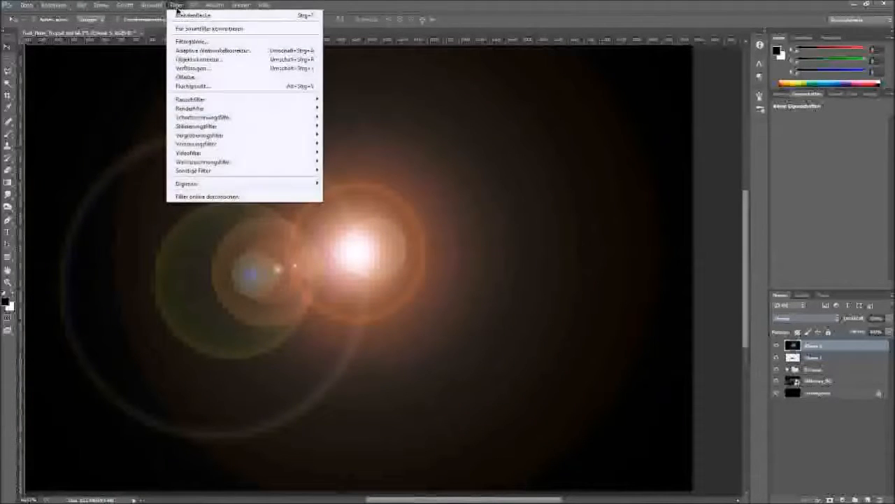
pyautogui.moveTo(211, 114)
pyautogui.click(136, 117)
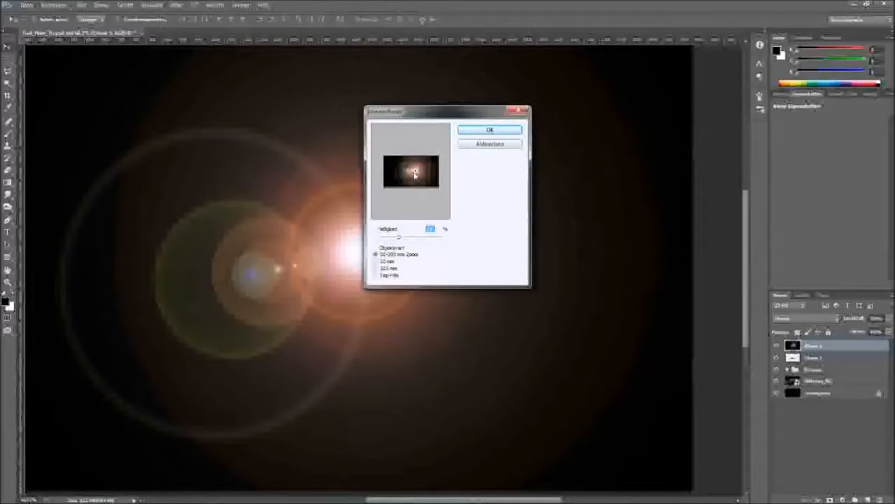
pyautogui.click(490, 131)
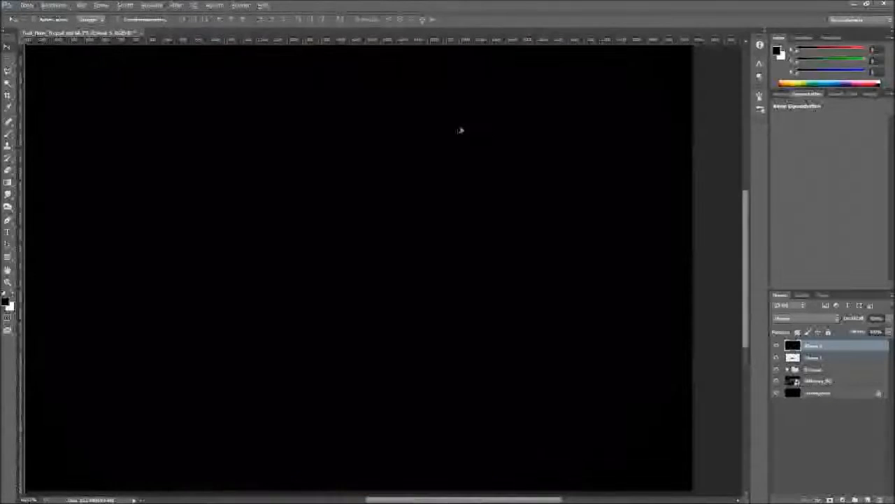
pyautogui.click(176, 4)
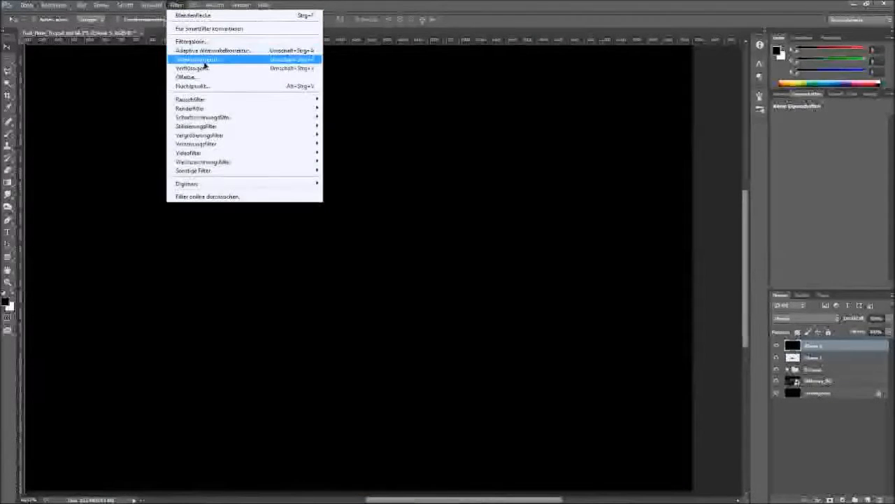
pyautogui.moveTo(207, 121)
pyautogui.moveTo(194, 109)
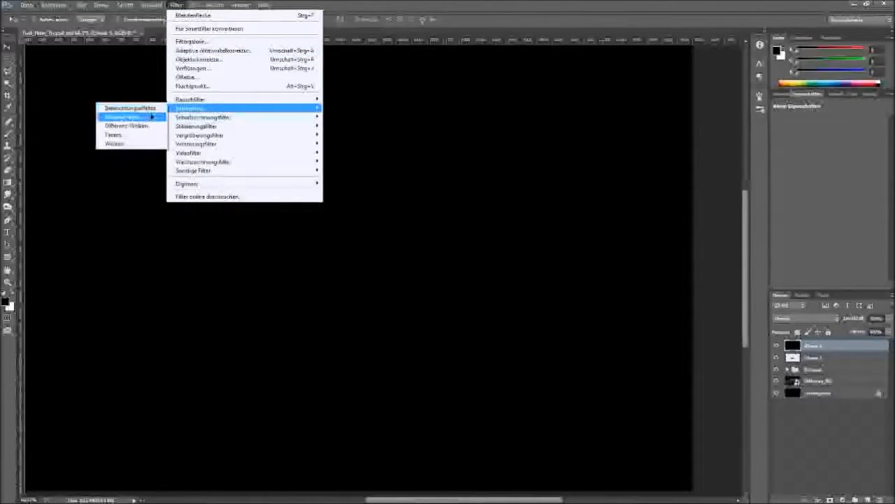
pyautogui.click(119, 118)
pyautogui.click(491, 131)
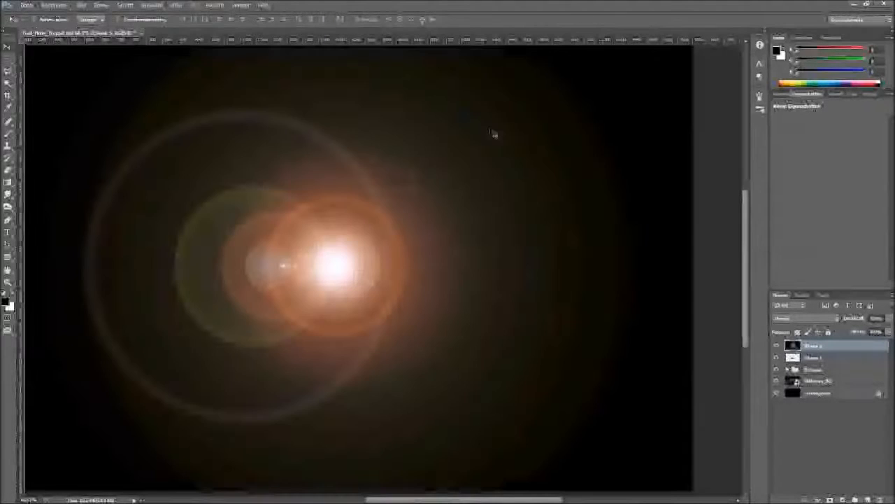
# Set the flare layer's blend mode to Screen and move the flare down slightly onto the spaceship's engine
pyautogui.click(797, 318)
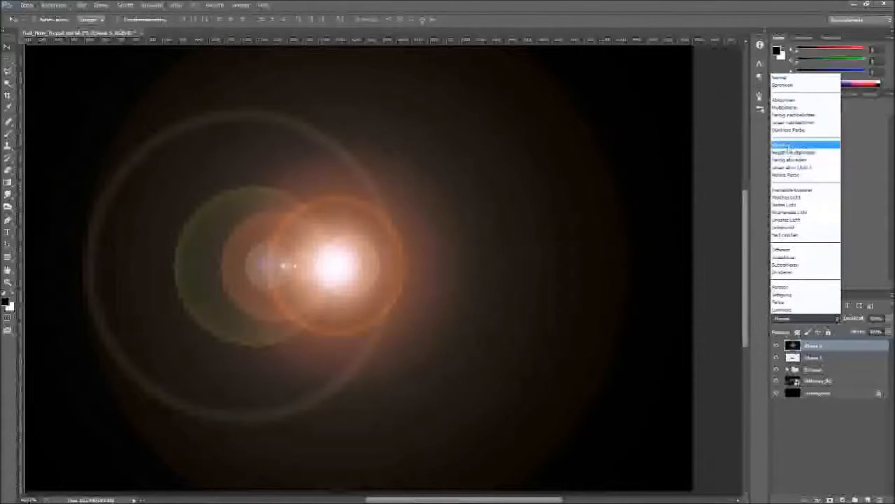
pyautogui.click(790, 158)
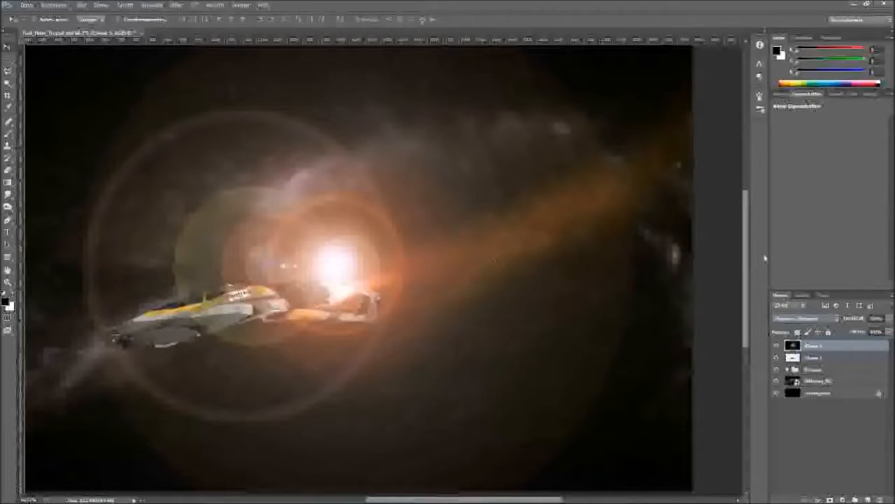
pyautogui.click(783, 93)
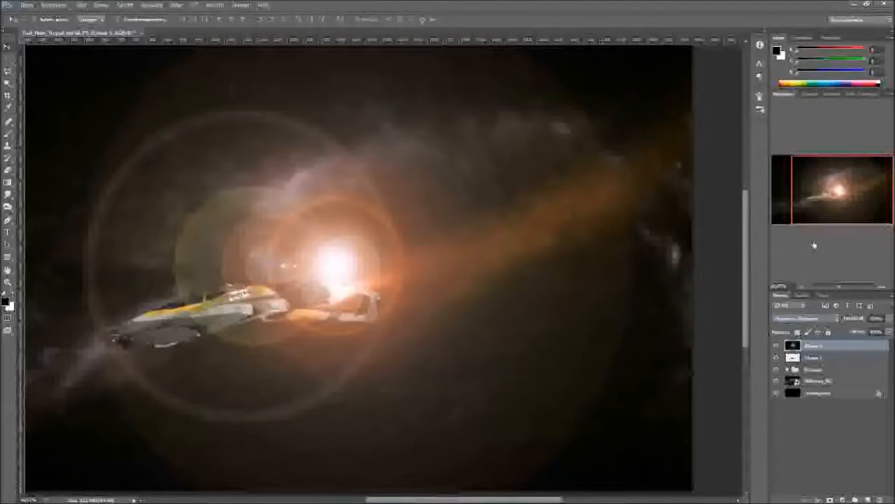
pyautogui.click(802, 286)
pyautogui.click(802, 287)
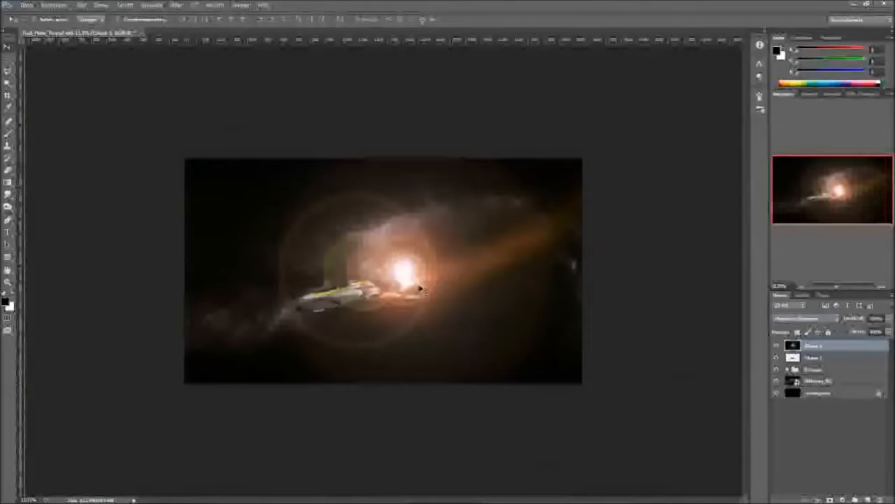
pyautogui.moveTo(417, 278); pyautogui.dragTo(409, 286)
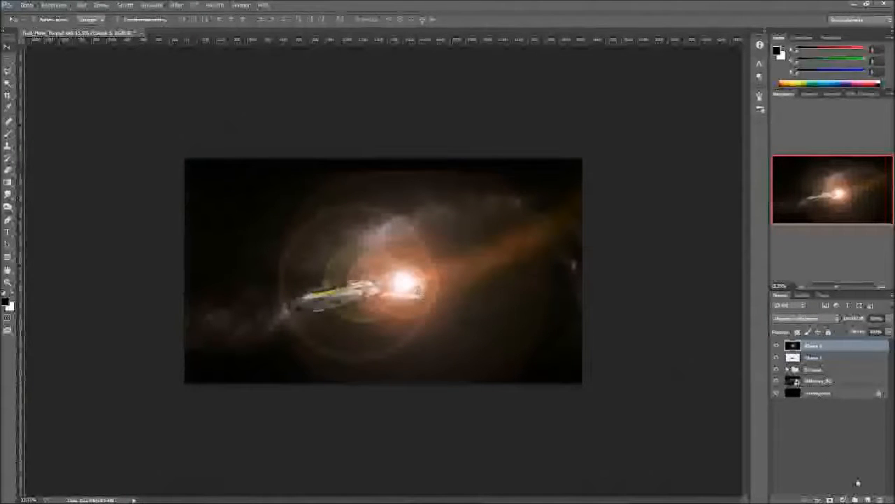
# Add a mask to the flare layer, paint out the flare's outer edge softly in black, and lower the layer's opacity
pyautogui.click(843, 499)
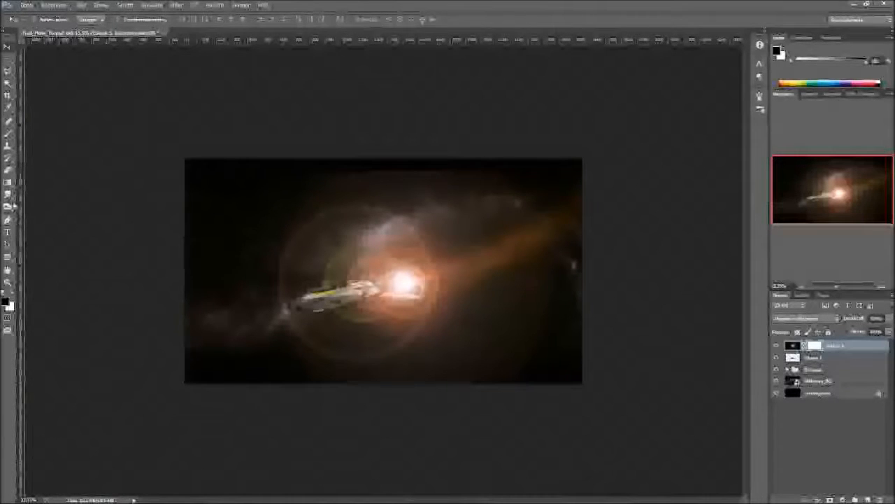
pyautogui.press('b')
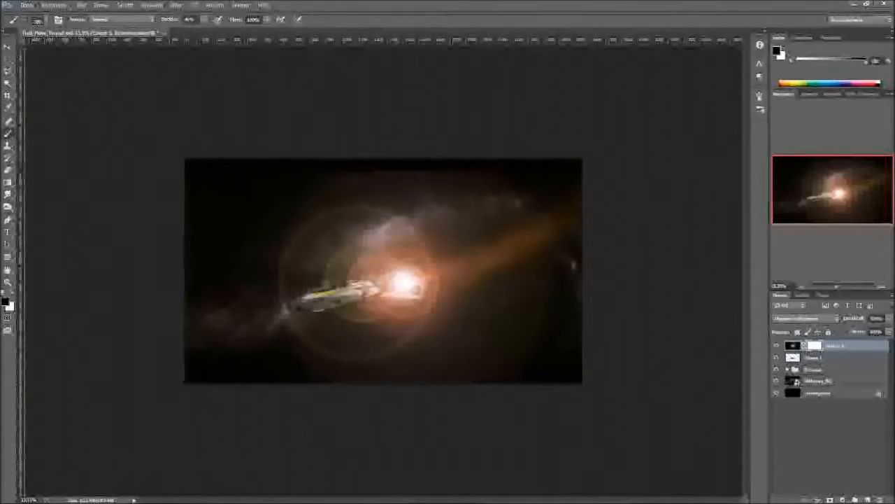
pyautogui.moveTo(304, 197); pyautogui.dragTo(304, 199)
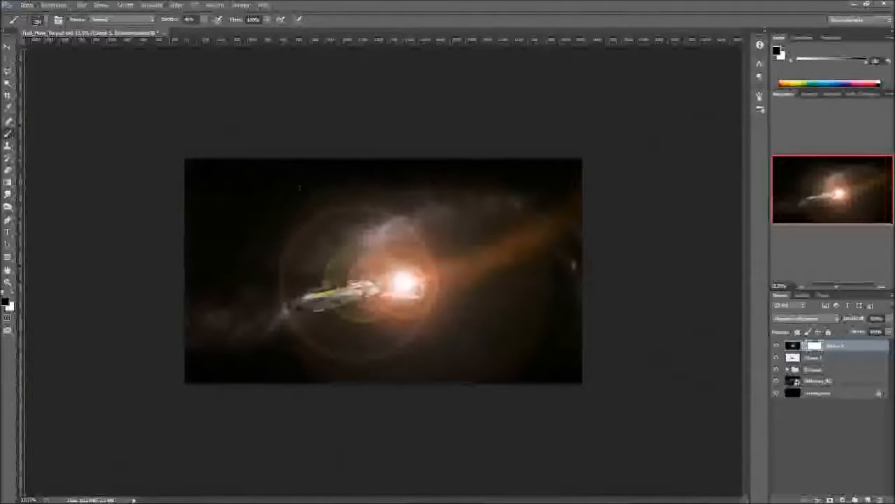
pyautogui.moveTo(858, 321); pyautogui.dragTo(828, 321)
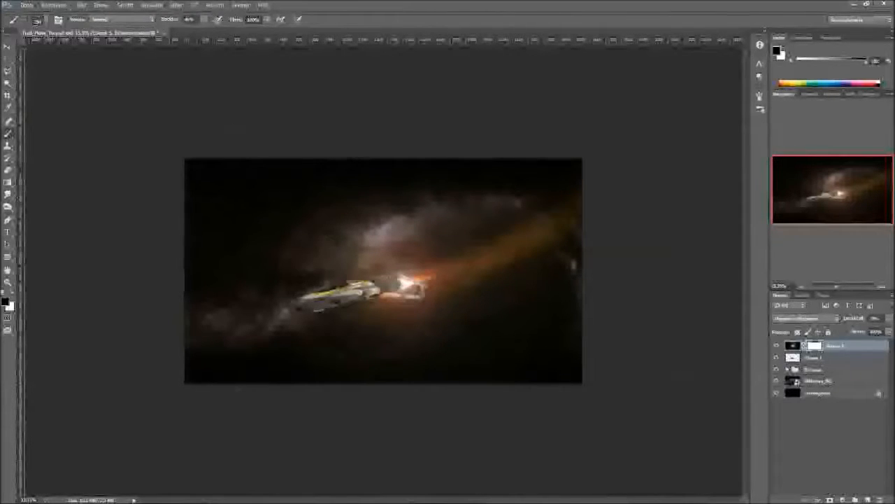
# Add a layer mask to the spaceship layer directly below the lens flare layer
pyautogui.click(882, 286)
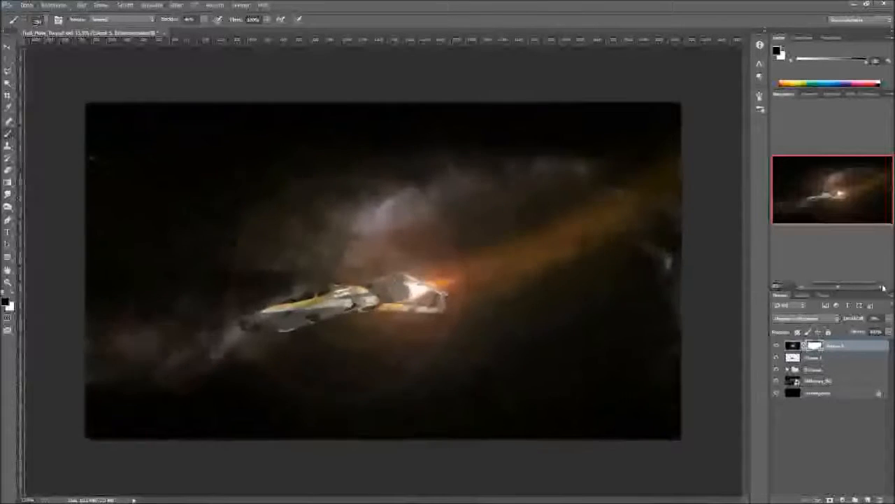
pyautogui.click(882, 287)
pyautogui.click(882, 287)
pyautogui.moveTo(849, 190)
pyautogui.mouseDown()
pyautogui.moveTo(860, 190)
pyautogui.moveTo(850, 190)
pyautogui.mouseUp()
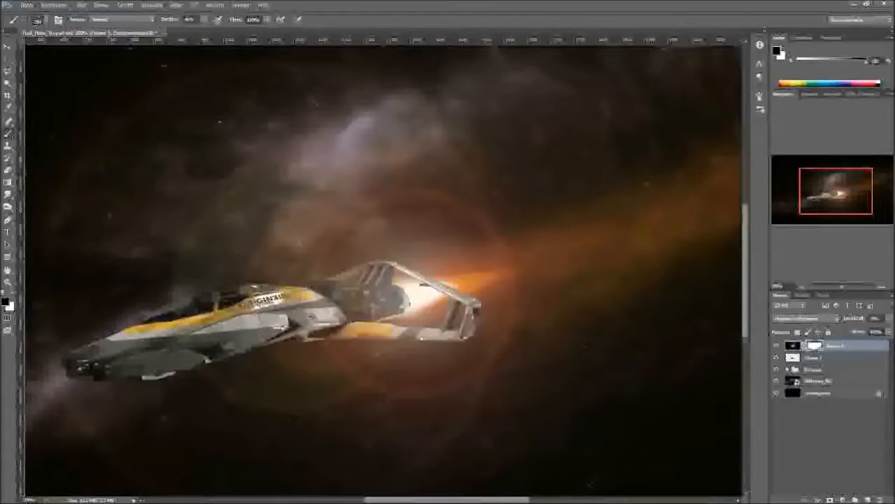
pyautogui.click(832, 356)
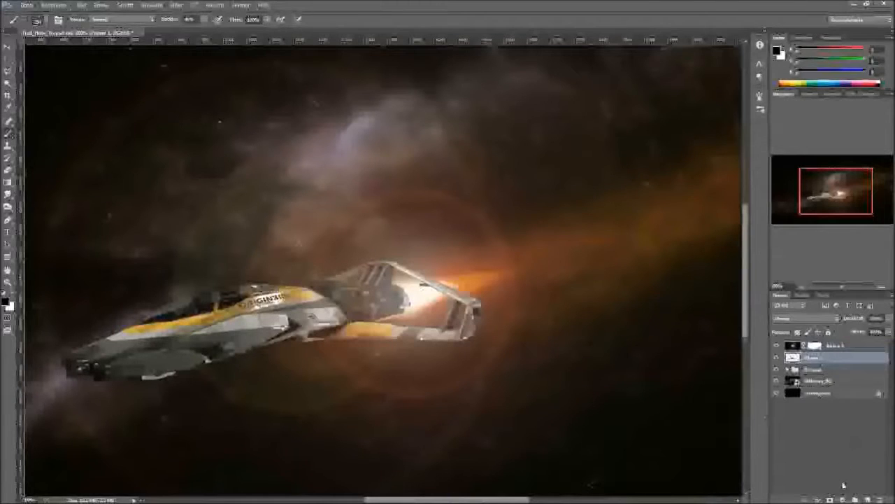
pyautogui.click(830, 500)
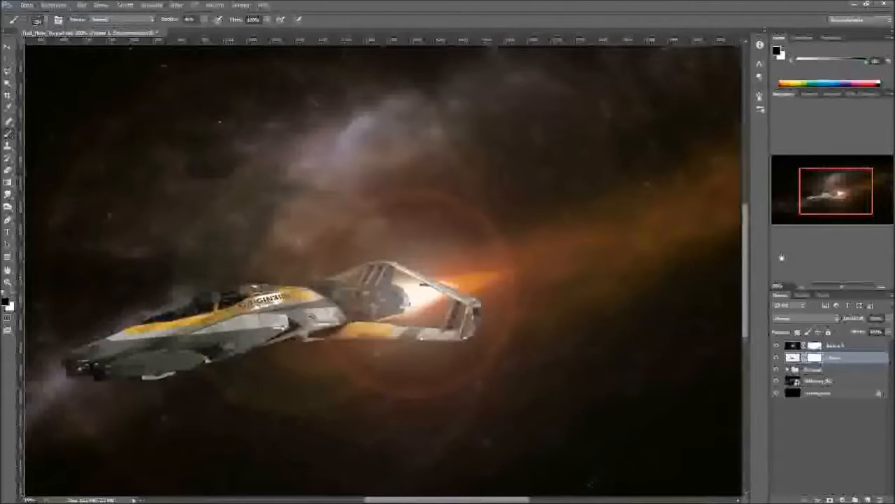
# Mask the rear edge of the spaceship's engine nozzle in black with a small, soft cloud-shaped brush, blending it into the glow
pyautogui.click(883, 287)
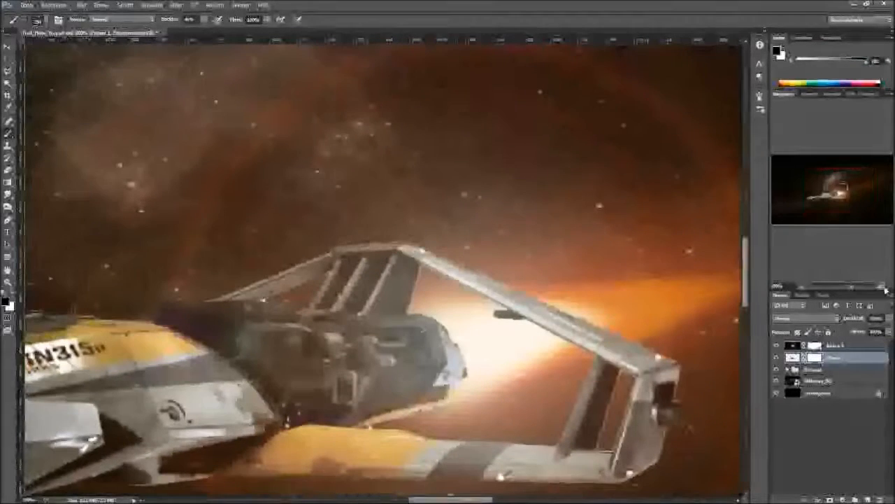
pyautogui.moveTo(838, 192); pyautogui.dragTo(840, 196)
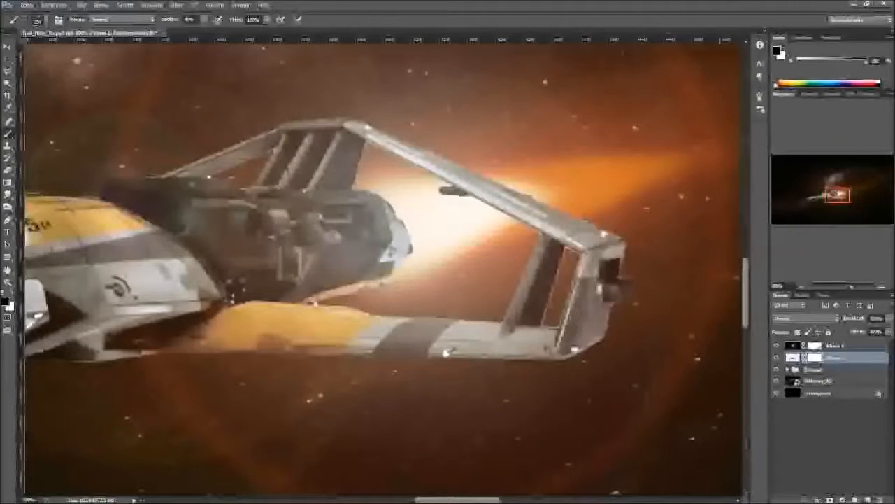
pyautogui.click(760, 108)
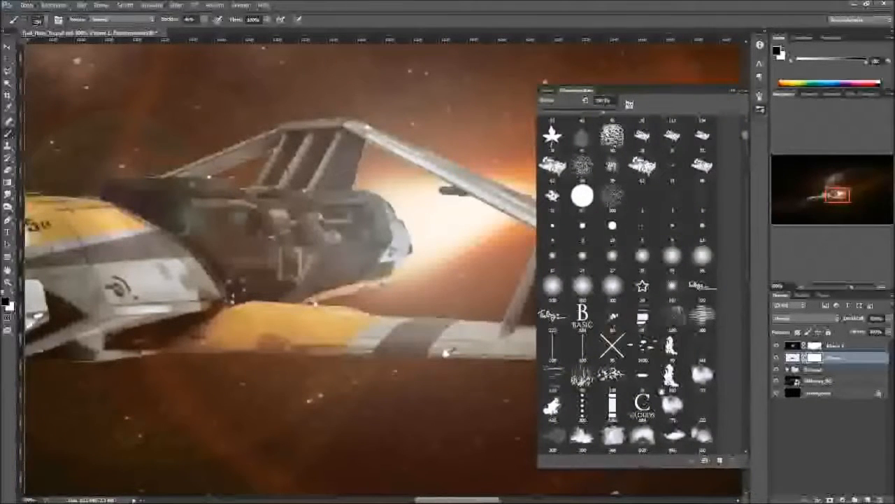
pyautogui.click(700, 378)
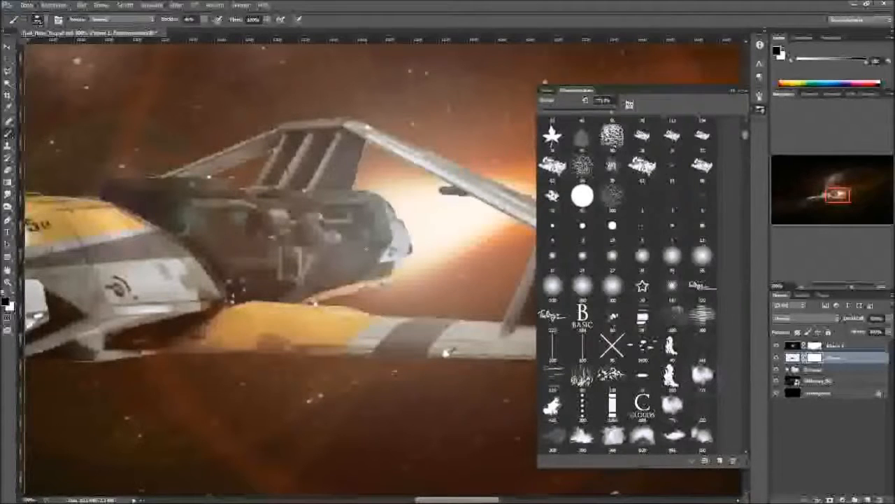
pyautogui.click(572, 114)
pyautogui.moveTo(571, 114); pyautogui.dragTo(559, 114)
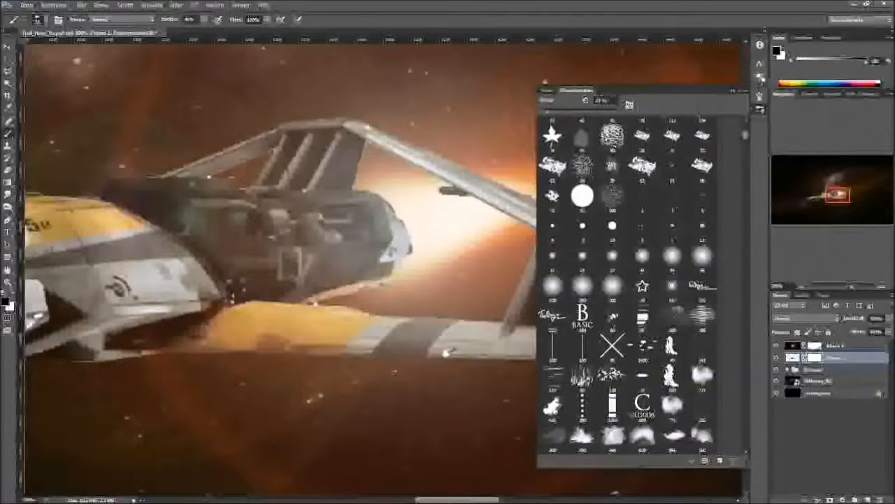
pyautogui.click(761, 109)
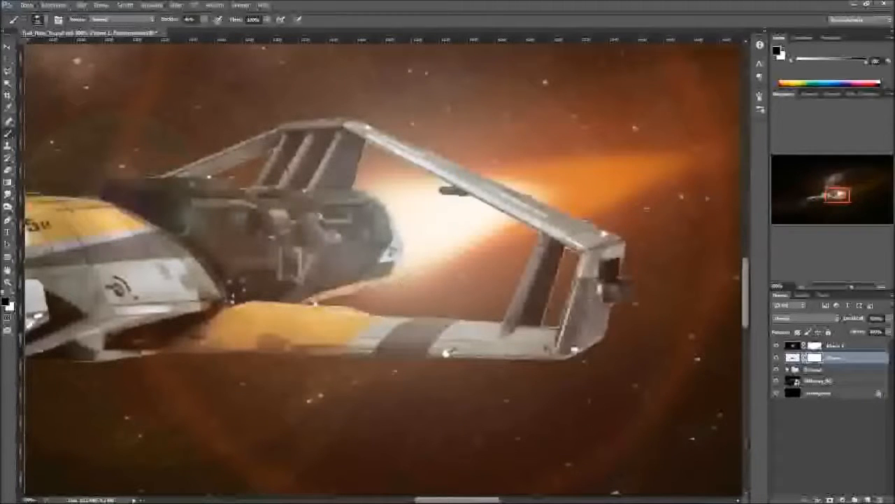
# Examine the blended engine edge up close and check how the spaceship sits in the whole composition
pyautogui.click(803, 288)
pyautogui.click(803, 287)
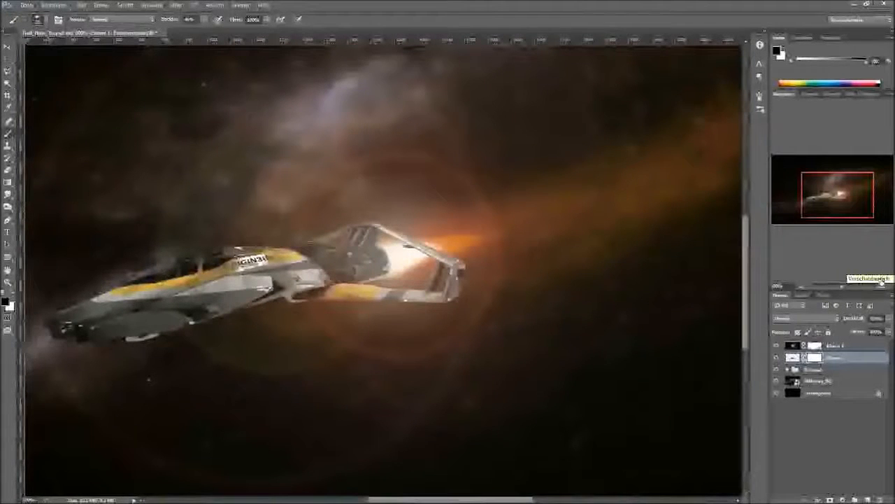
pyautogui.click(883, 288)
pyautogui.click(882, 288)
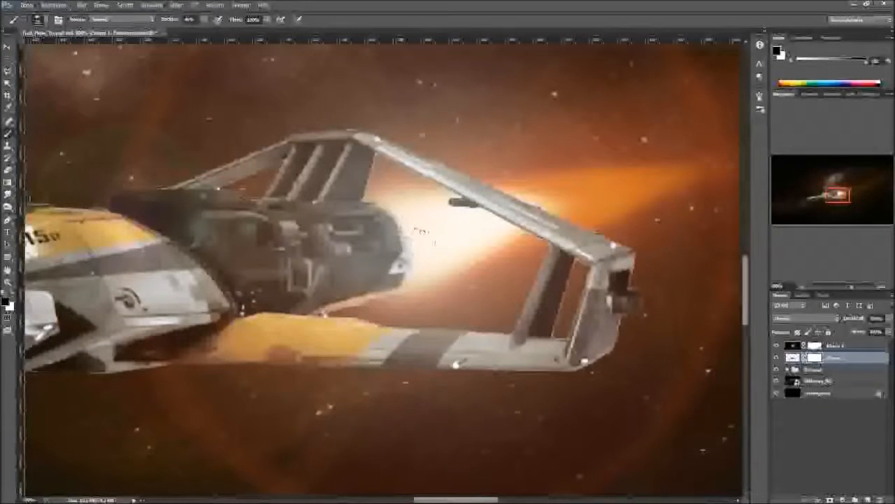
pyautogui.moveTo(849, 287); pyautogui.dragTo(805, 285)
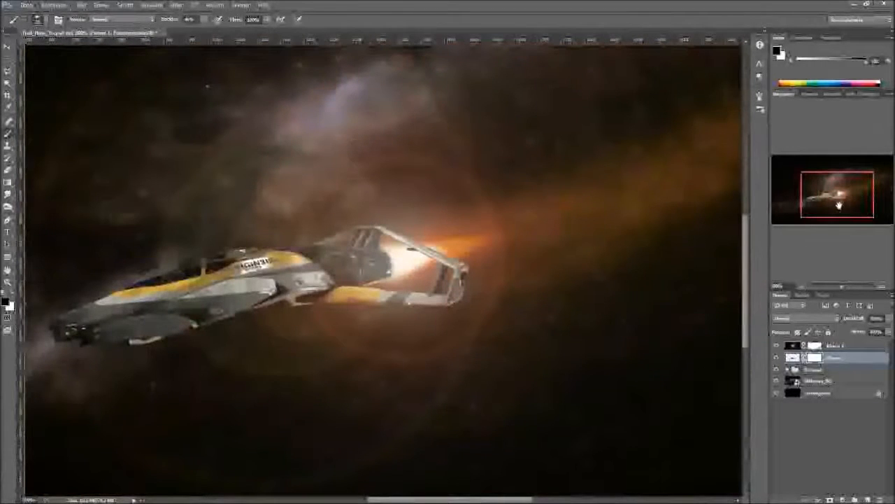
pyautogui.moveTo(838, 205)
pyautogui.mouseDown()
pyautogui.moveTo(827, 207)
pyautogui.moveTo(836, 205)
pyautogui.mouseUp()
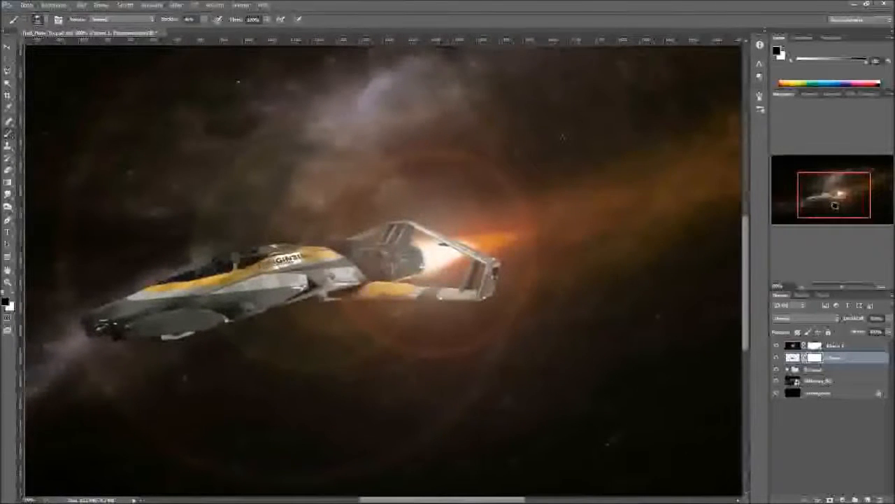
pyautogui.click(803, 288)
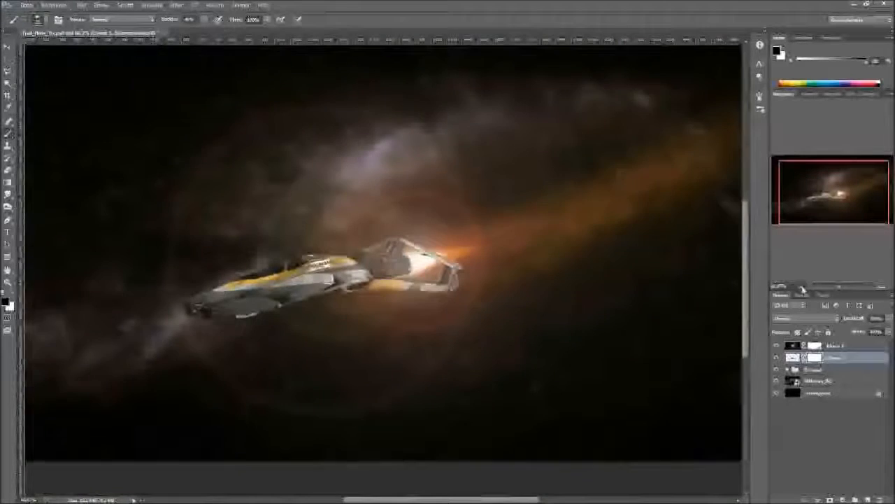
pyautogui.click(802, 287)
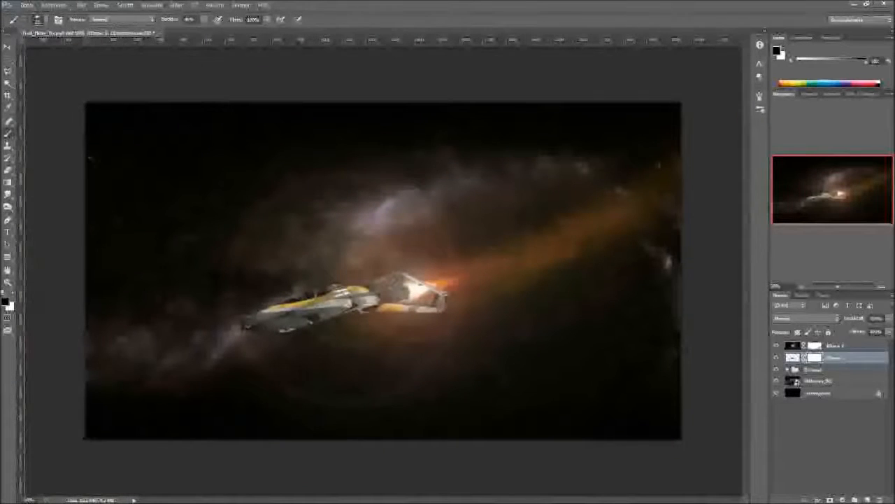